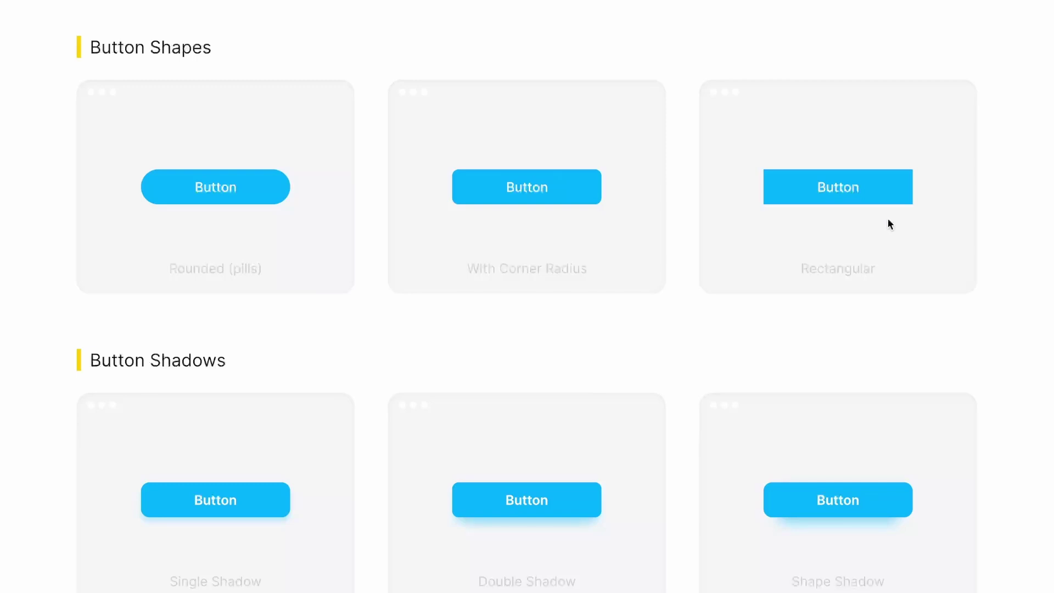
# Step: Scroll down to the Single, Double and Shape Shadow button examples
pyautogui.scroll(-4, 289, 333)
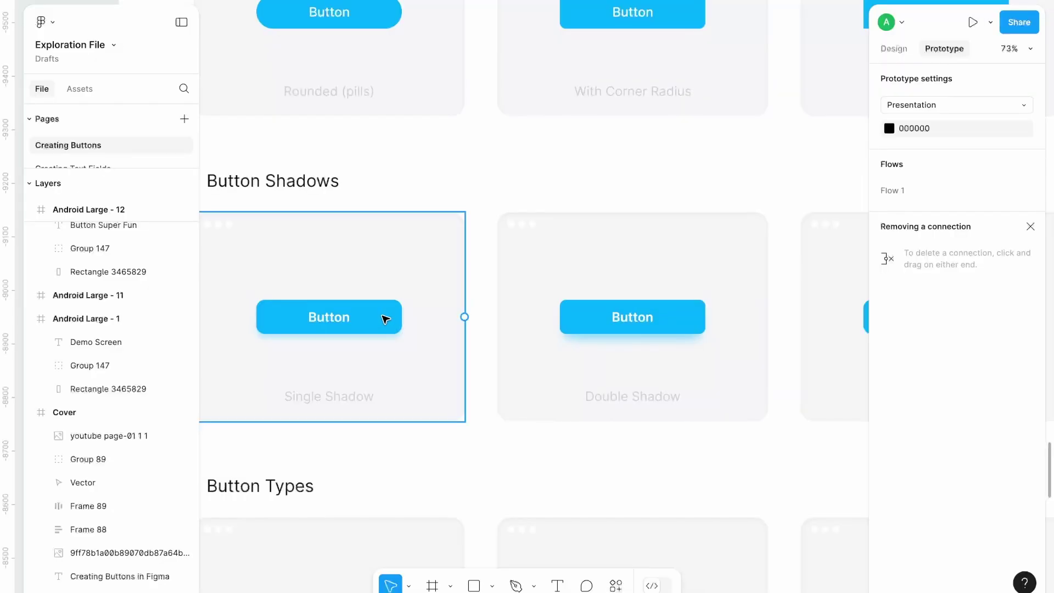
# Step: Inspect the drop shadow settings of the Single and Double Shadow buttons in the Design panel
pyautogui.click(386, 319)
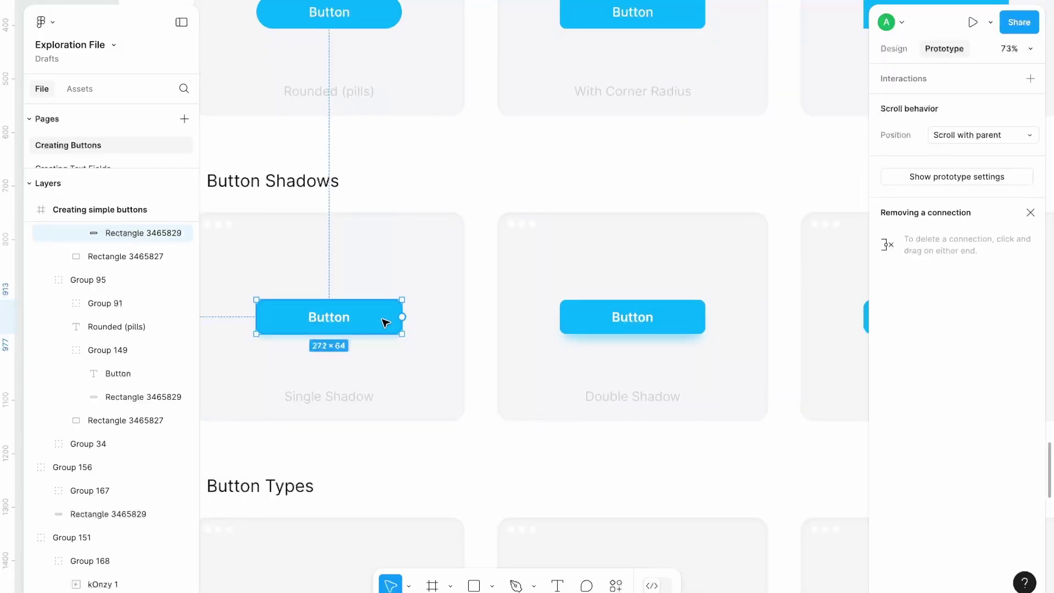
pyautogui.click(895, 48)
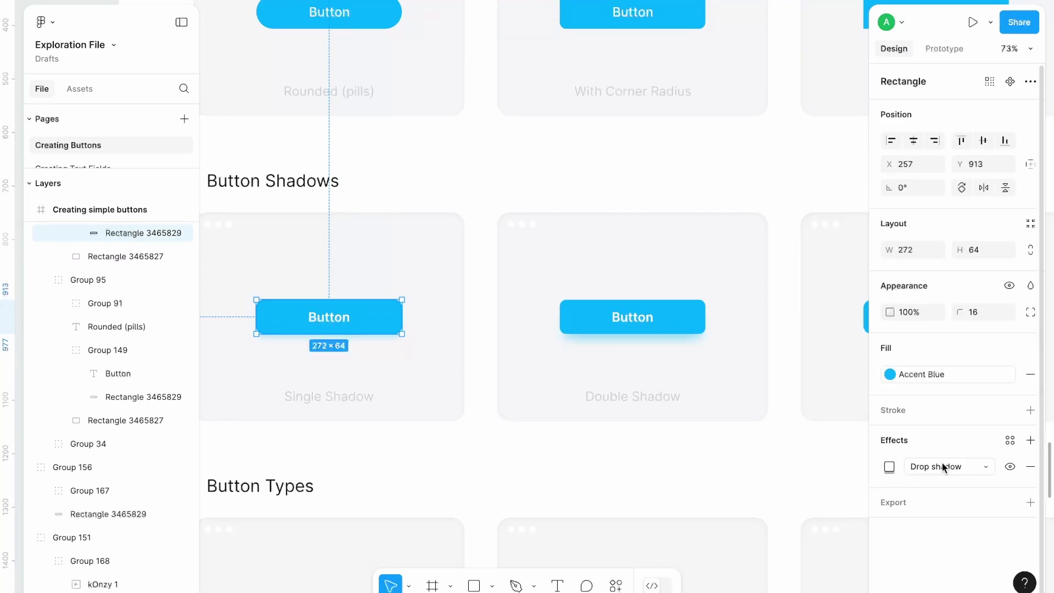
pyautogui.click(637, 329)
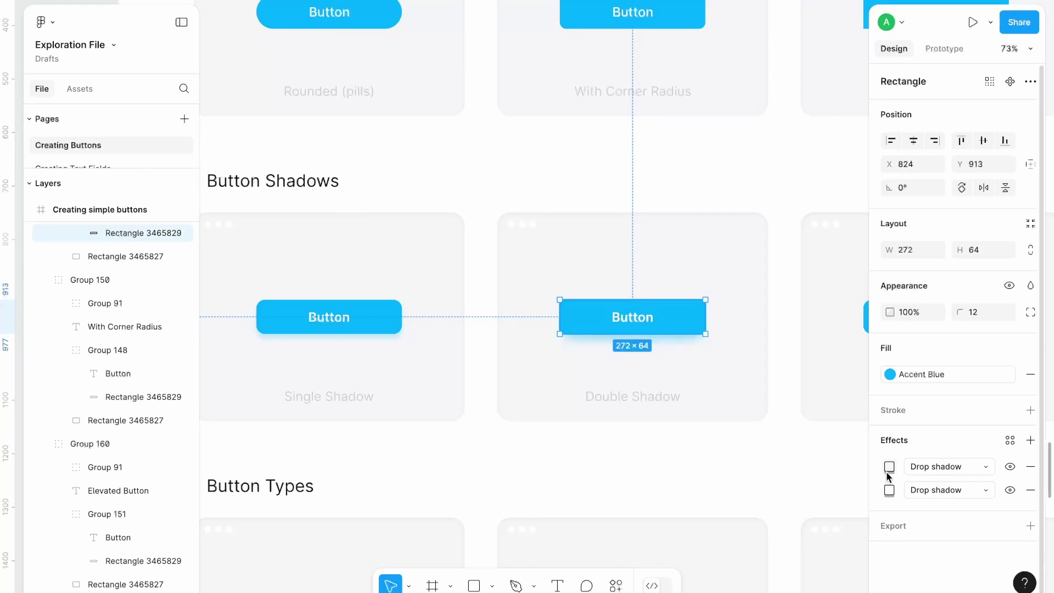
pyautogui.click(890, 468)
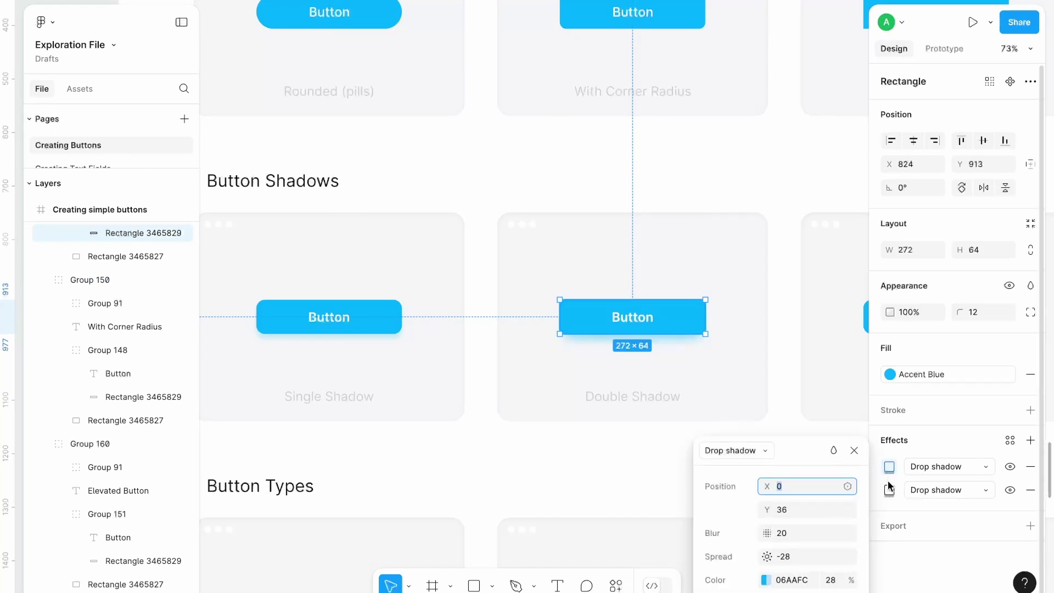
pyautogui.click(889, 491)
# Step: Select the blurred shape beneath the Shape Shadow button
pyautogui.hscroll(5, 671, 466)
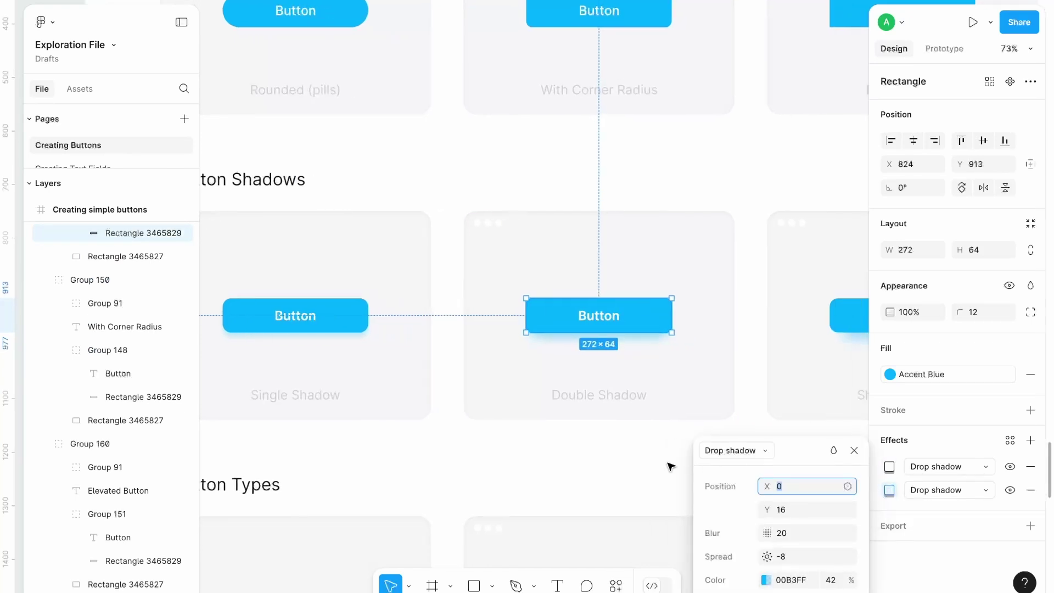
pyautogui.hscroll(3, 671, 466)
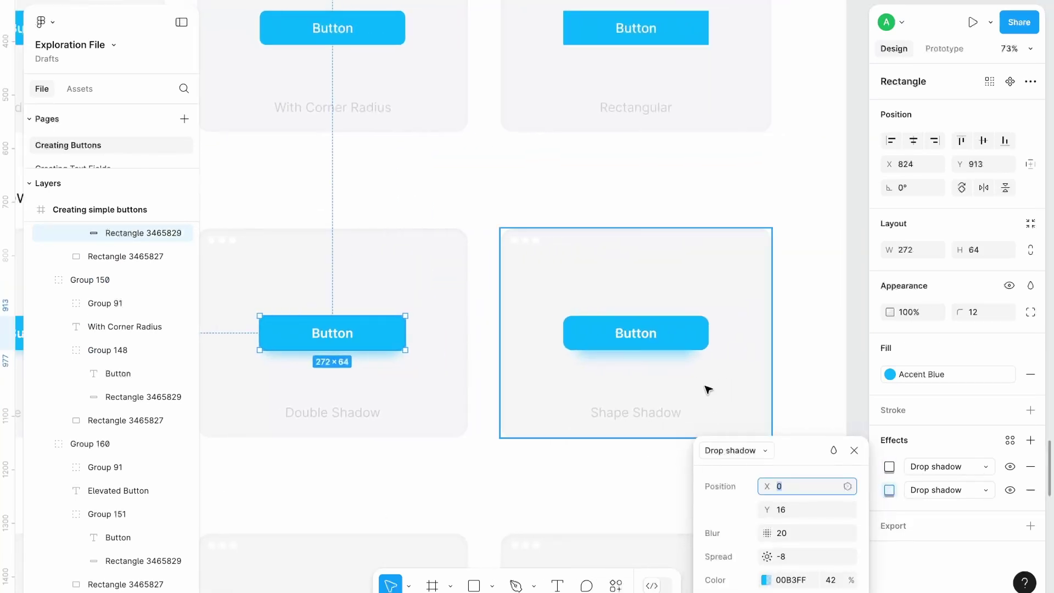
pyautogui.click(669, 360)
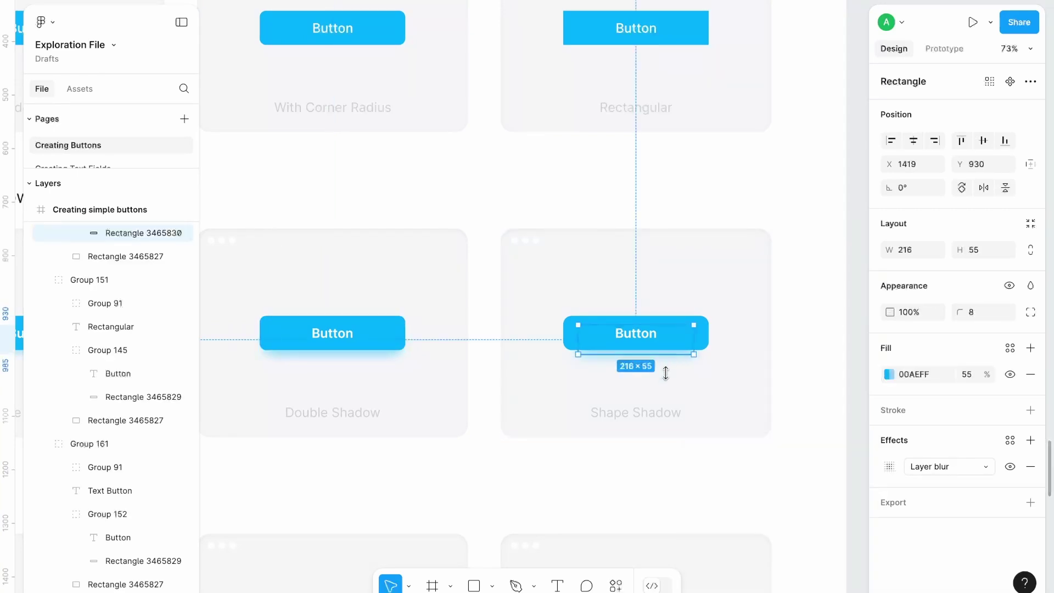
pyautogui.scroll(2, 122, 332)
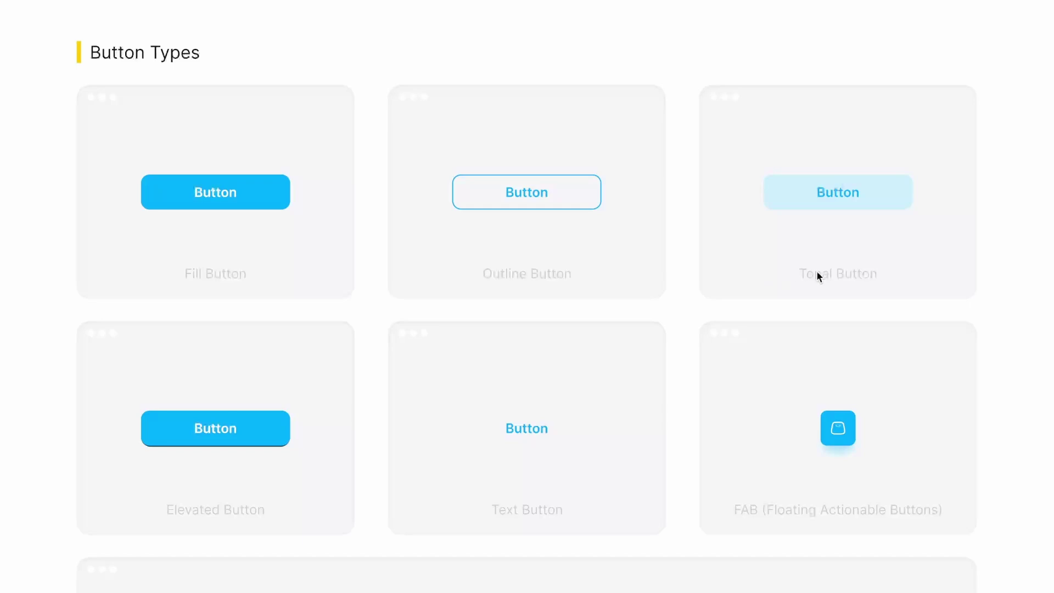
# Step: Scroll the presentation past Button Types to the red Fill Button with icons row
pyautogui.scroll(-1, 885, 258)
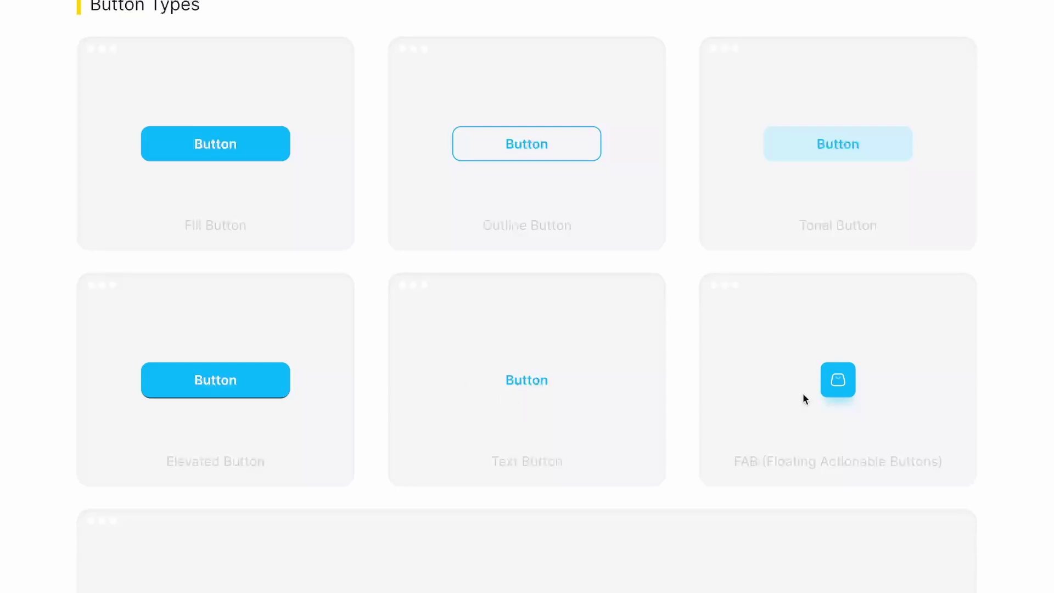
pyautogui.scroll(-1, 845, 398)
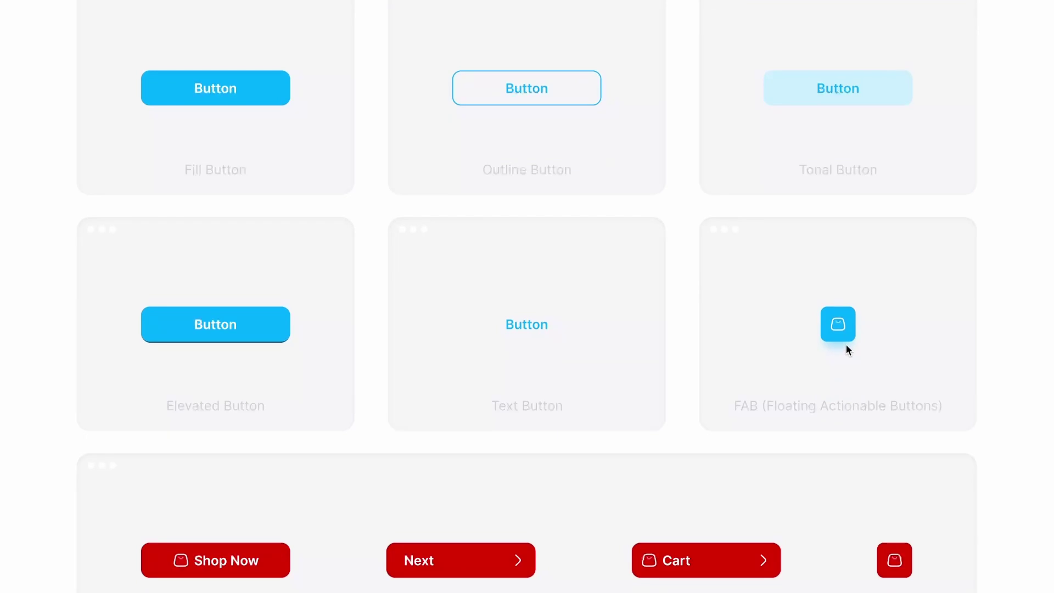
pyautogui.scroll(-2, 846, 345)
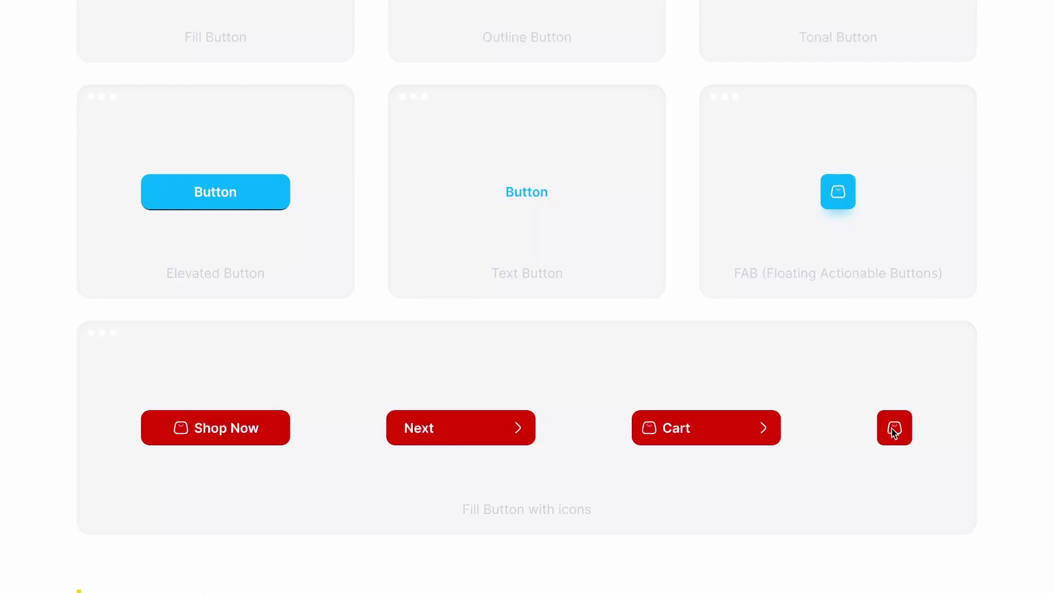
# Step: Scroll down to the Button Sizes guidelines: 48-56px on mobile, 44-56px on desktop
pyautogui.scroll(-6, 653, 373)
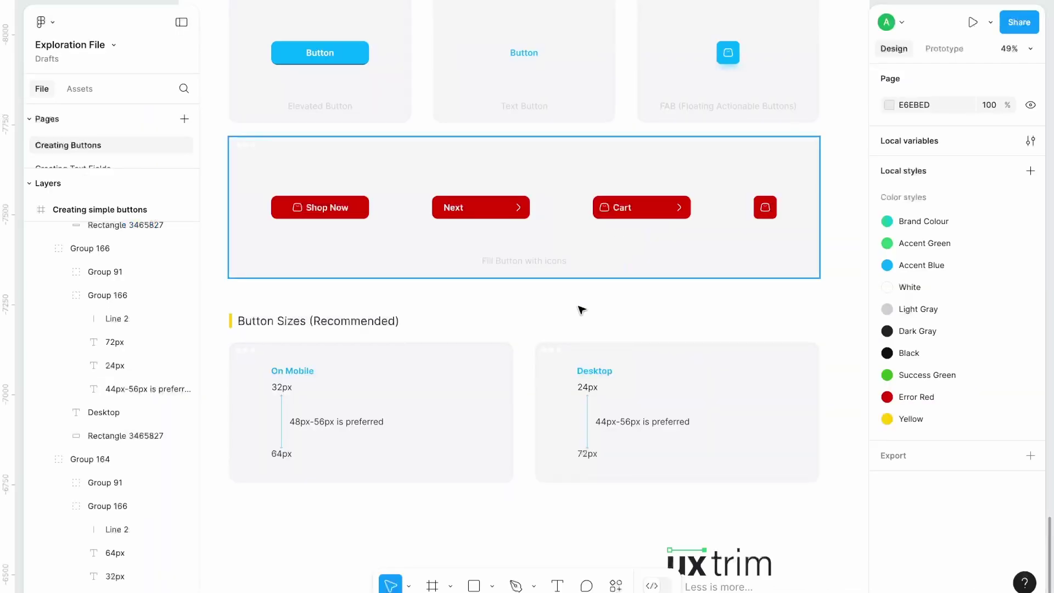
pyautogui.scroll(-3, 582, 311)
# Step: Pan the canvas to the Android Demo Screen frames and the Active-to-Delete button states column
pyautogui.hscroll(5, 582, 310)
pyautogui.scroll(5, 582, 310)
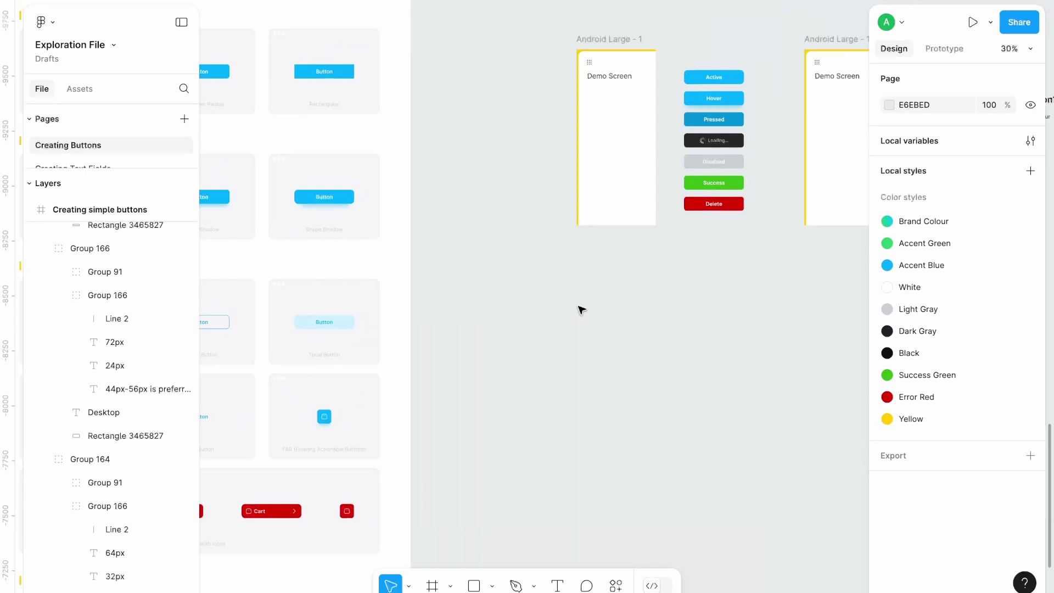
pyautogui.scroll(3, 582, 310)
pyautogui.scroll(4, 669, 232)
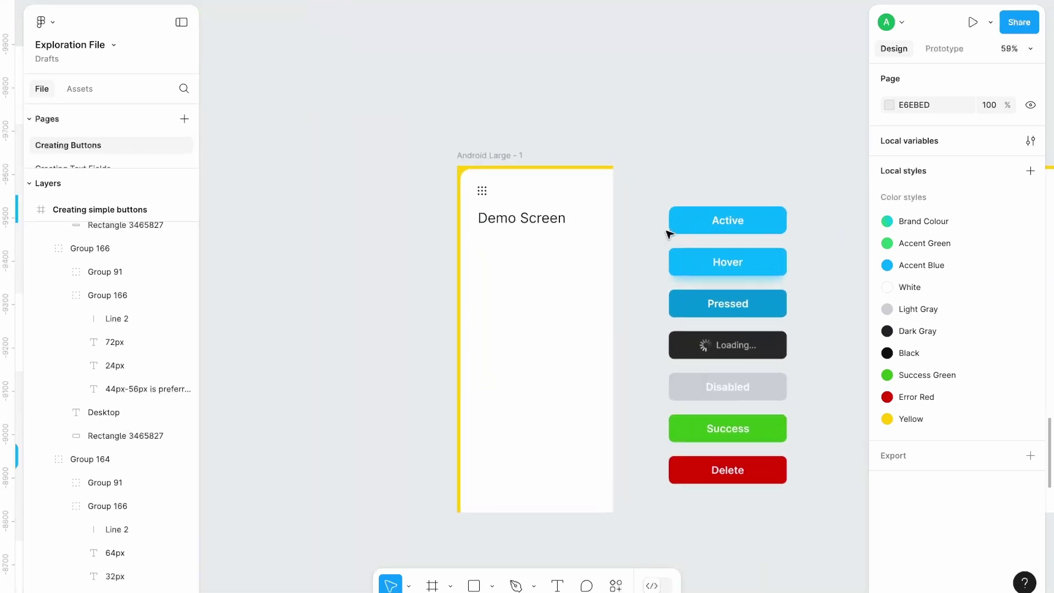
pyautogui.hscroll(2, 673, 219)
pyautogui.scroll(-1, 672, 219)
pyautogui.hscroll(1, 710, 137)
pyautogui.scroll(-1, 710, 137)
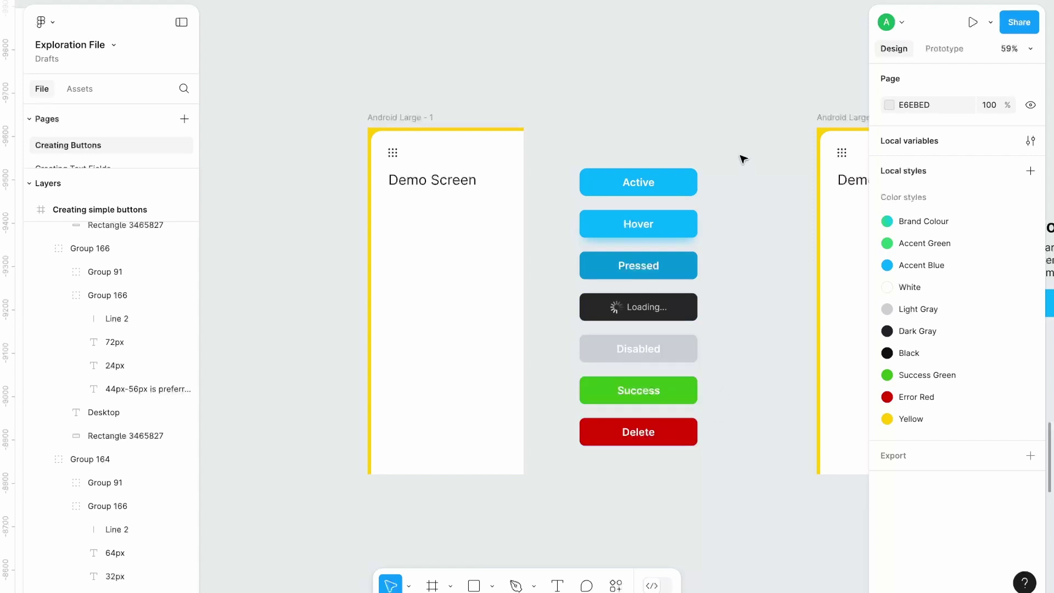
pyautogui.moveTo(740, 155); pyautogui.dragTo(628, 364)
pyautogui.click(740, 292)
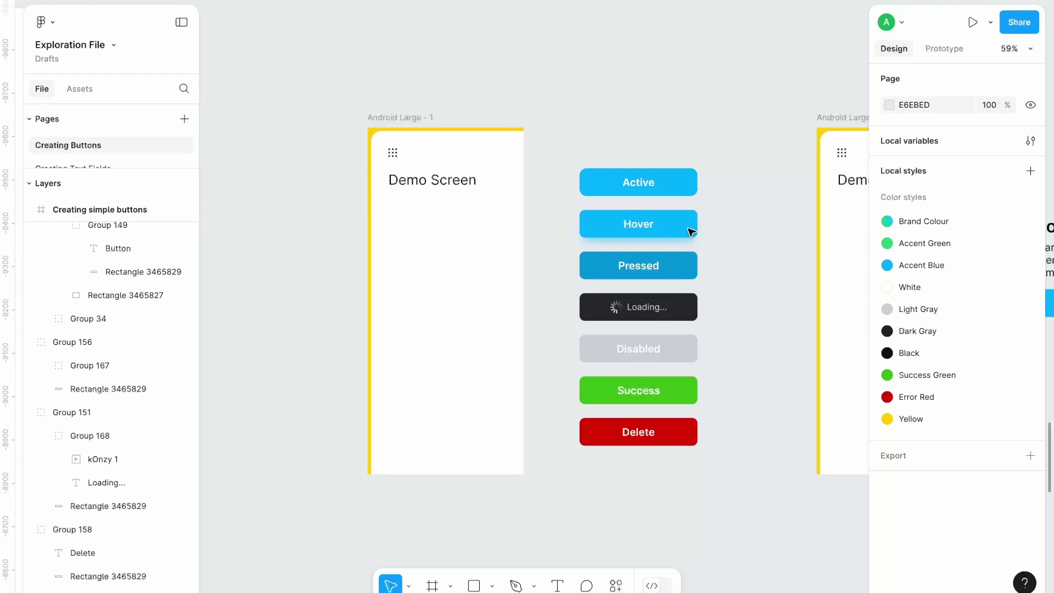
pyautogui.hscroll(2, 703, 189)
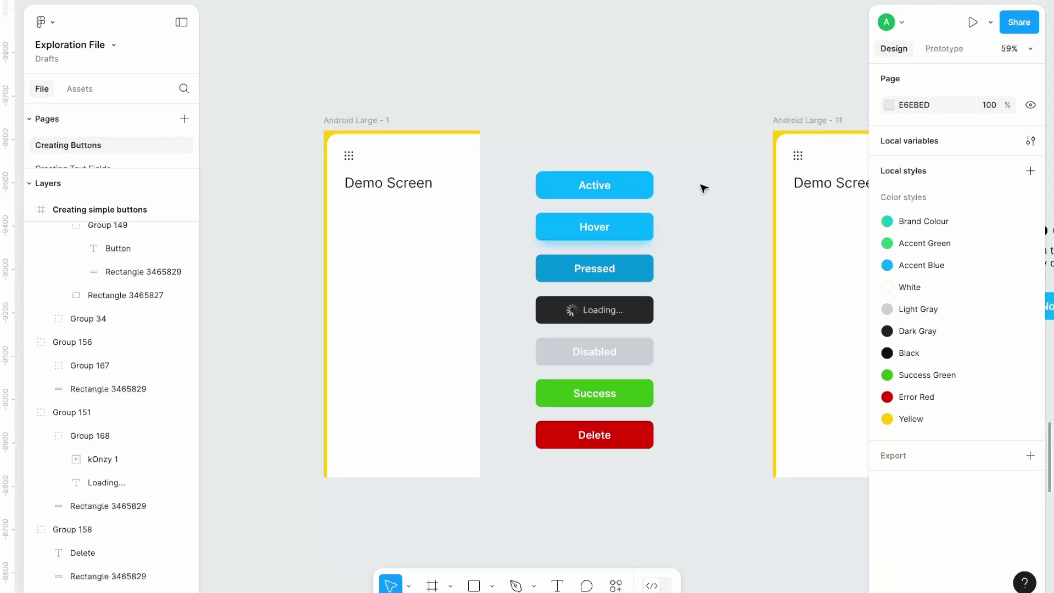
# Step: Move the Active through Success buttons right, away from Disabled and Delete
pyautogui.moveTo(700, 184); pyautogui.dragTo(640, 293)
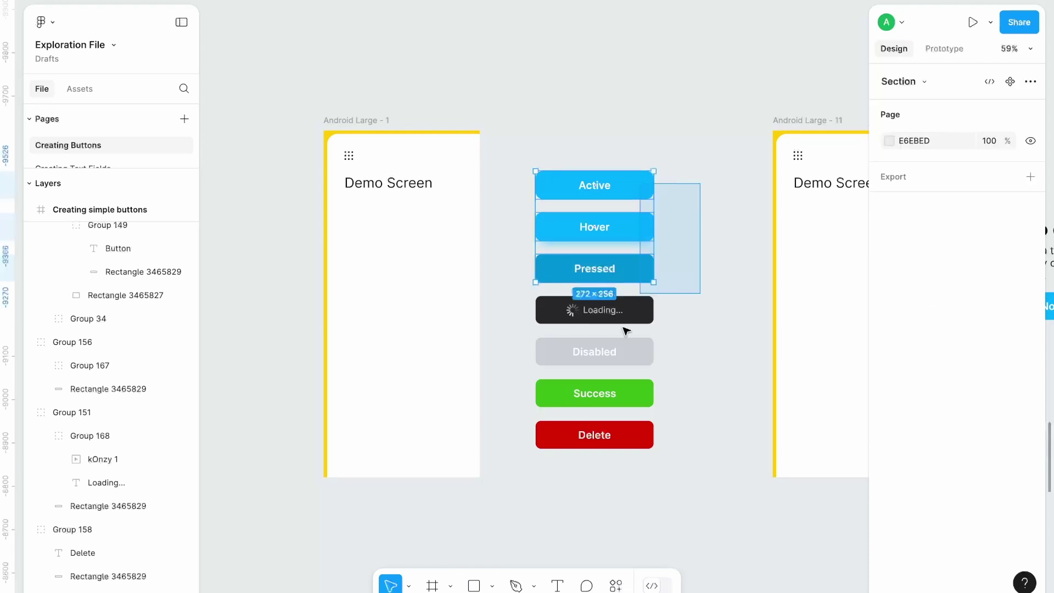
pyautogui.moveTo(615, 354); pyautogui.dragTo(616, 353)
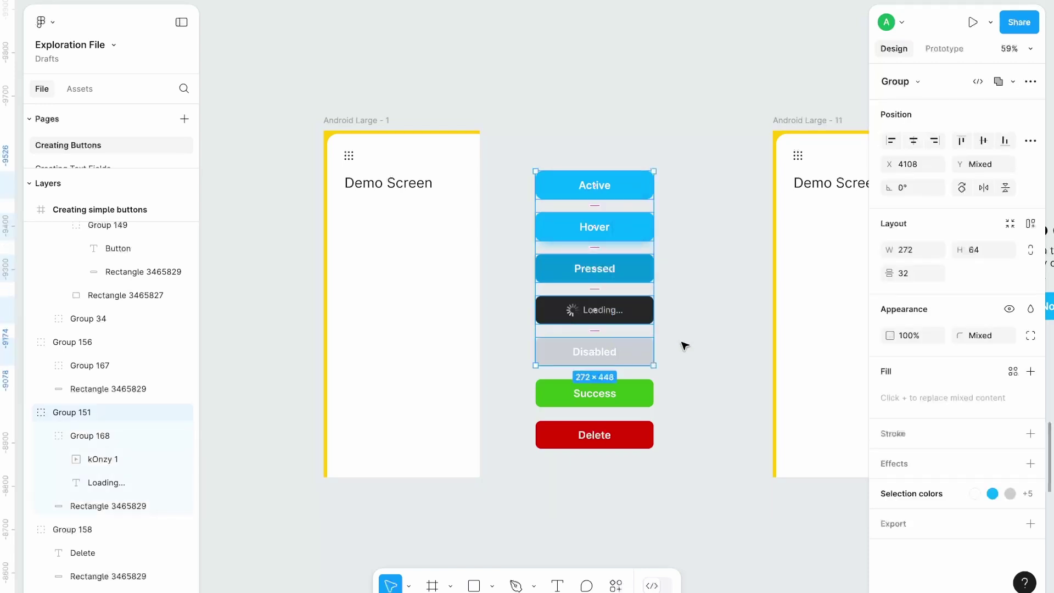
pyautogui.click(684, 345)
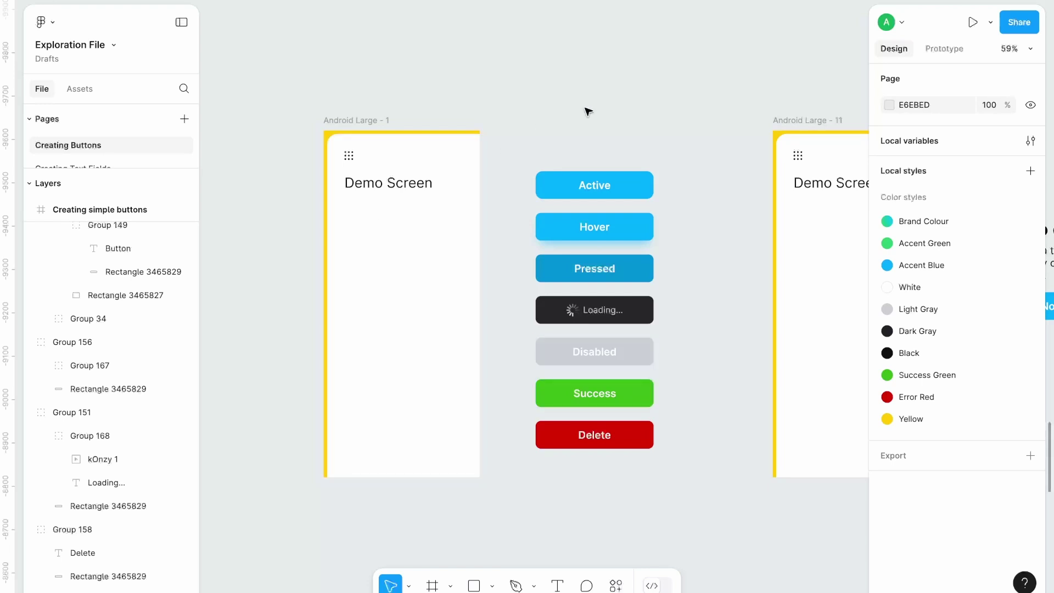
pyautogui.click(606, 181)
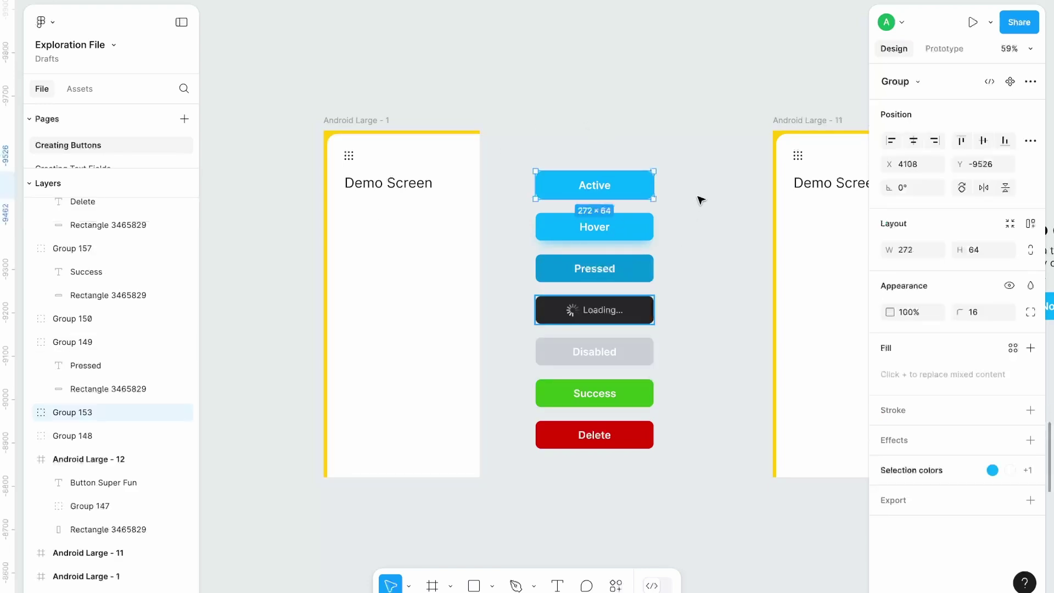
pyautogui.moveTo(671, 173); pyautogui.dragTo(599, 398)
pyautogui.hscroll(5, 600, 397)
pyautogui.moveTo(506, 308); pyautogui.dragTo(588, 308)
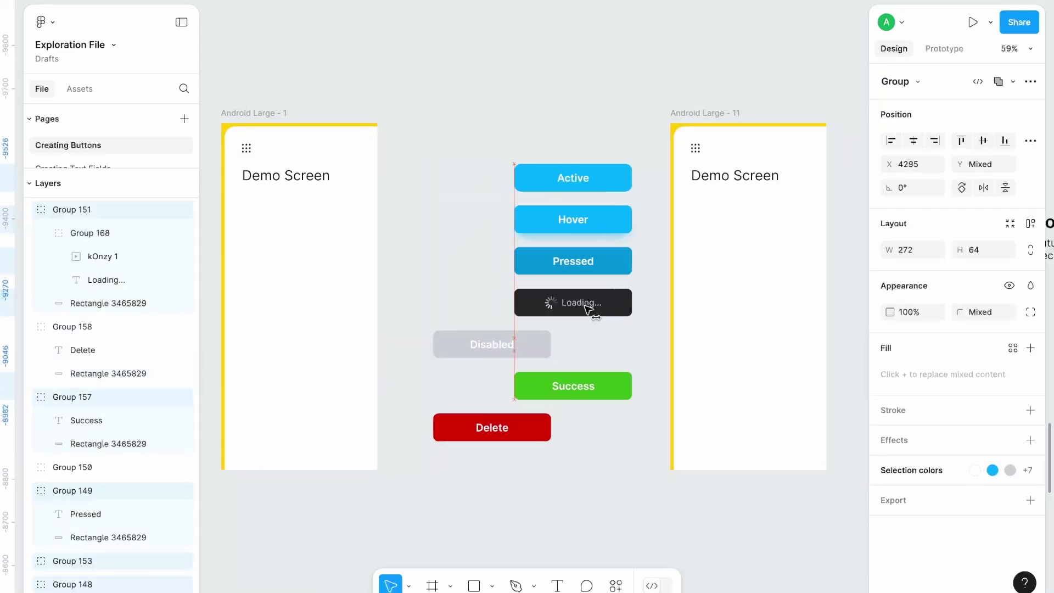
# Step: Combine the five buttons into component set Component 17 with 5 variants
pyautogui.click(476, 259)
pyautogui.moveTo(634, 158); pyautogui.dragTo(597, 413)
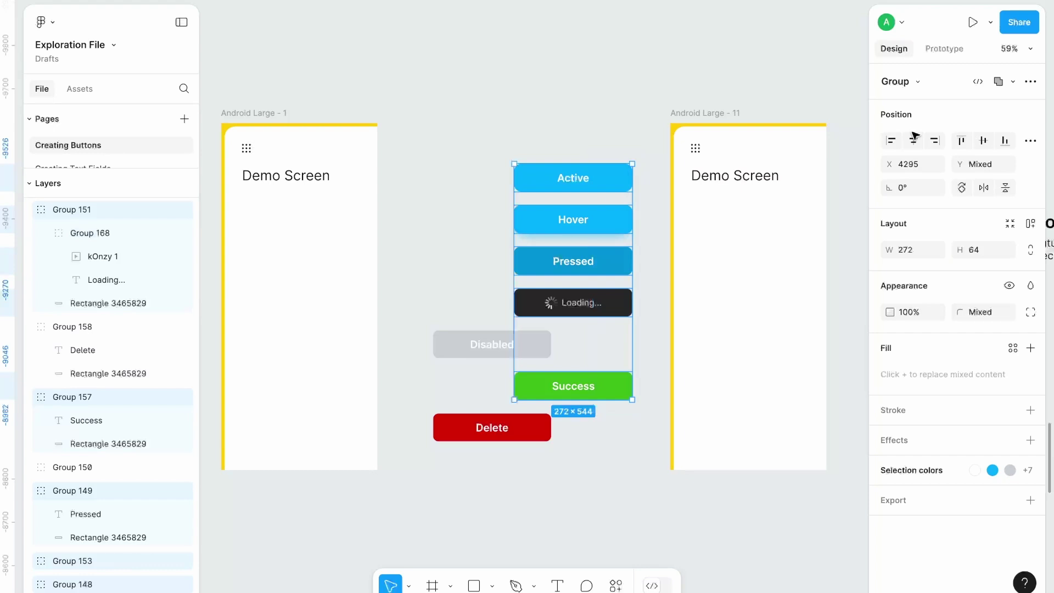
pyautogui.click(1031, 83)
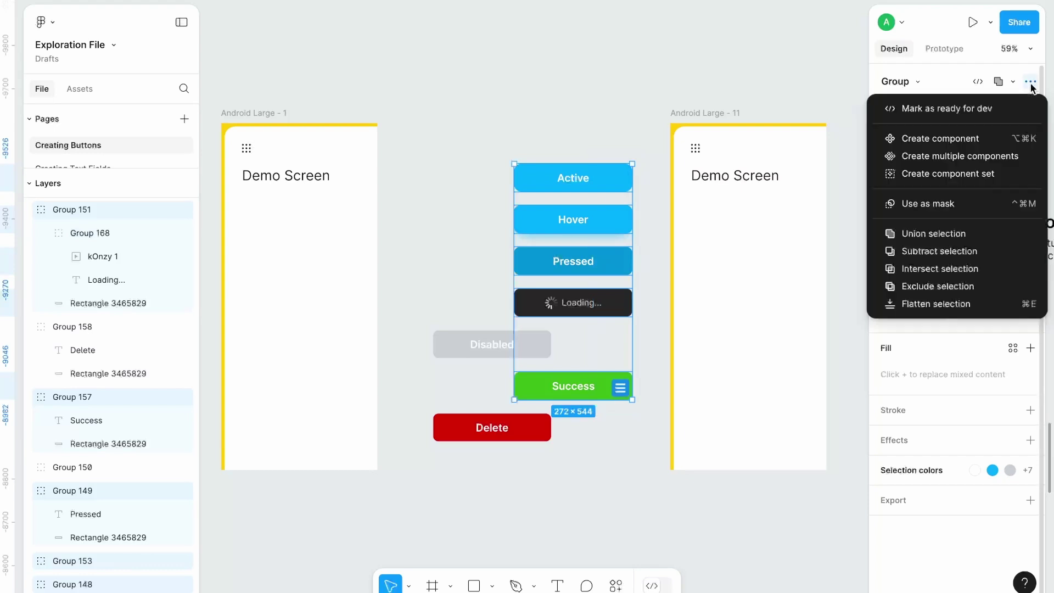
pyautogui.click(951, 174)
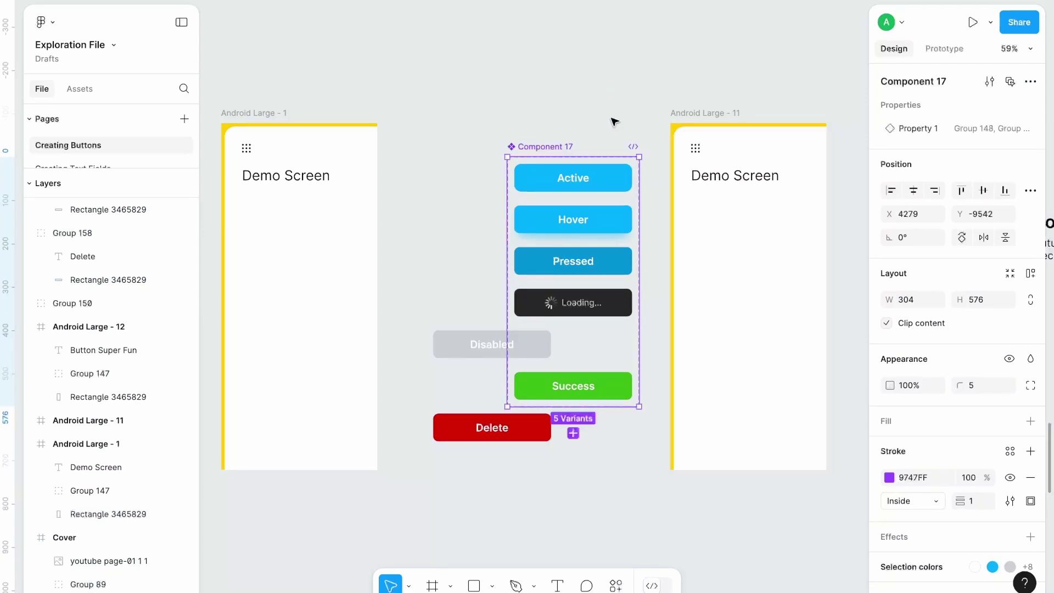
# Step: In Prototype mode, move the Disabled button below Delete
pyautogui.click(937, 50)
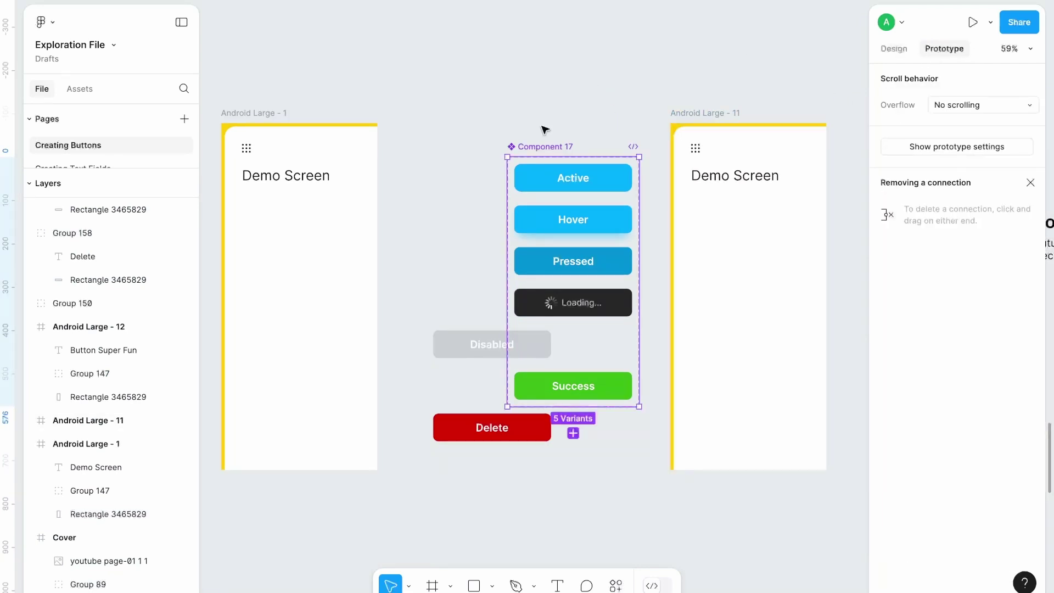
pyautogui.click(489, 345)
pyautogui.moveTo(460, 476); pyautogui.dragTo(489, 472)
pyautogui.click(628, 132)
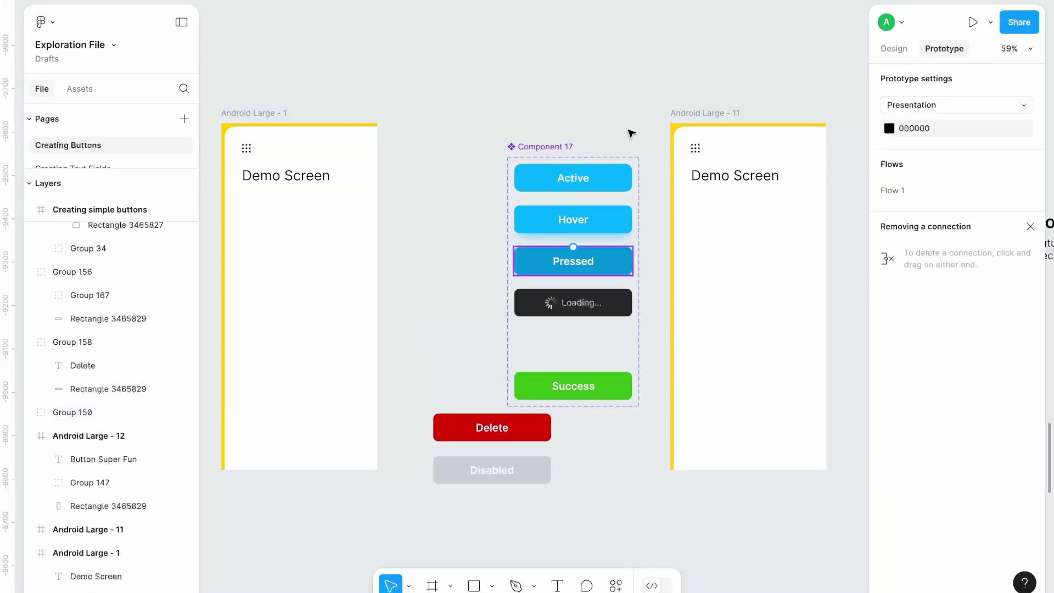
pyautogui.scroll(5, 630, 132)
pyautogui.scroll(1, 631, 134)
# Step: Connect Active to Hover while hovering, with Smart animate, ease in and out, 300ms
pyautogui.click(547, 136)
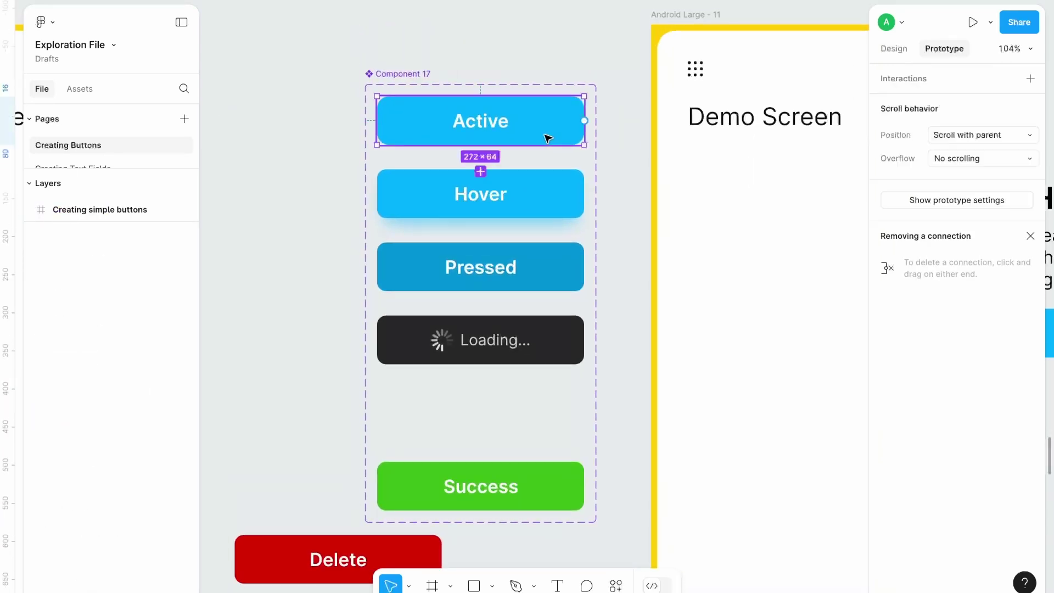
pyautogui.click(1029, 78)
pyautogui.click(502, 140)
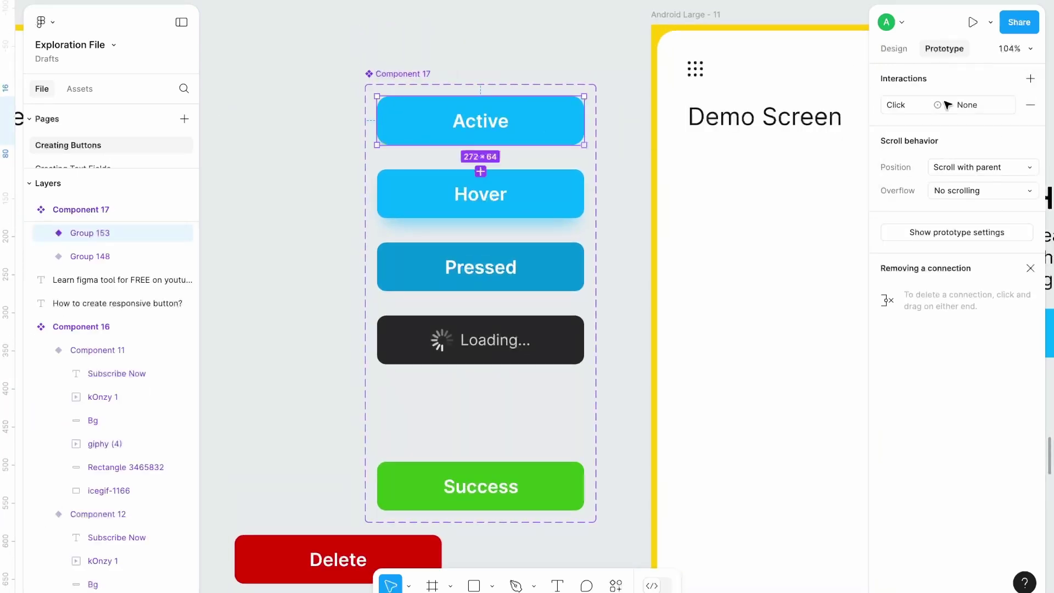
pyautogui.moveTo(480, 171); pyautogui.dragTo(477, 203)
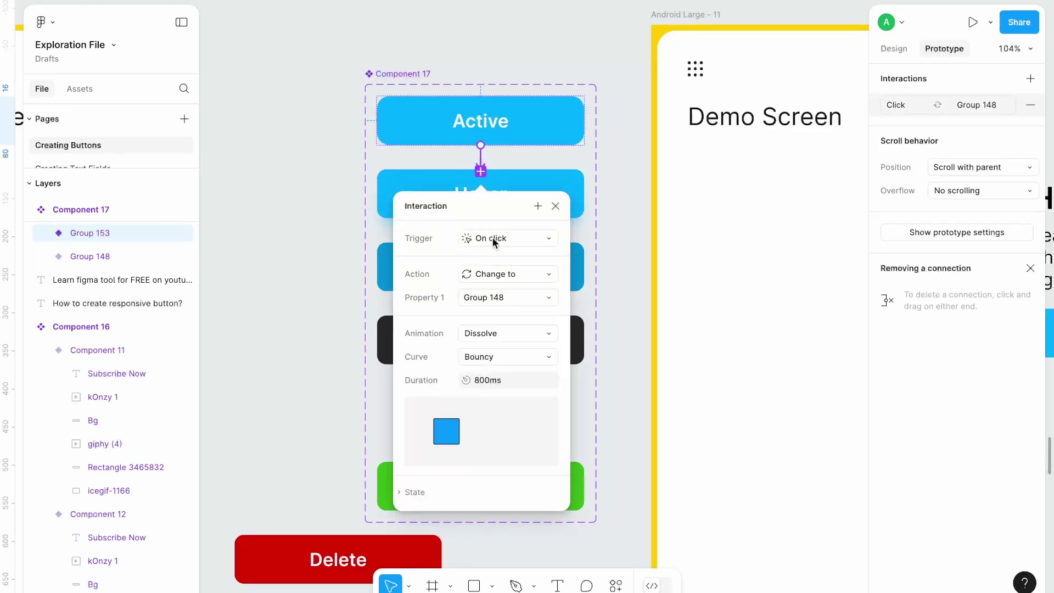
pyautogui.click(538, 239)
pyautogui.click(518, 273)
pyautogui.click(507, 352)
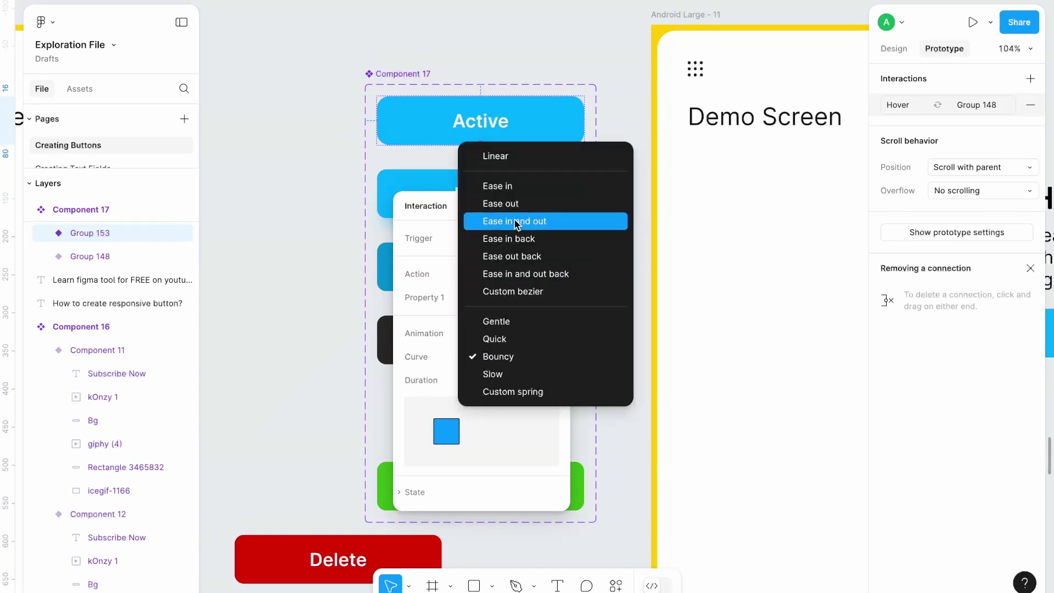
pyautogui.click(515, 220)
pyautogui.click(505, 335)
pyautogui.click(509, 350)
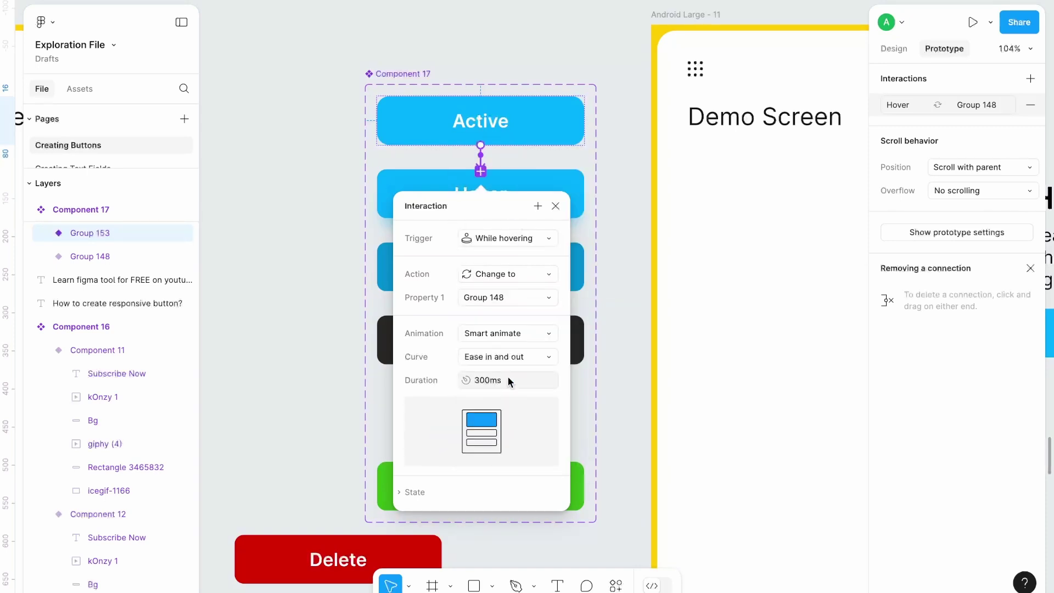
pyautogui.click(509, 380)
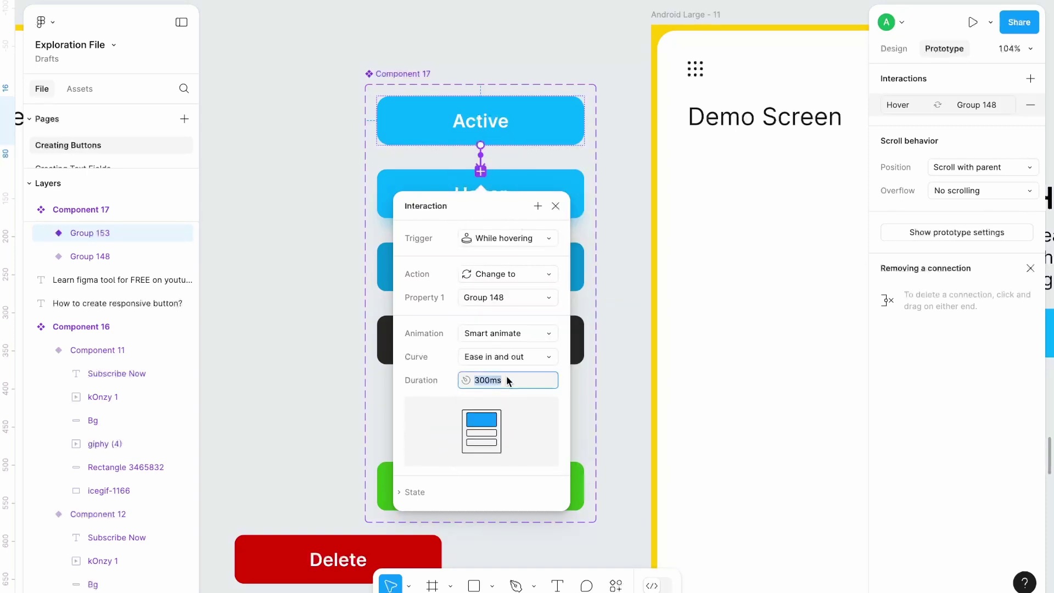
# Step: Link Hover to Pressed while pressing, and Pressed to Loading on mouse up
pyautogui.click(530, 178)
pyautogui.moveTo(483, 221); pyautogui.dragTo(482, 265)
pyautogui.click(488, 310)
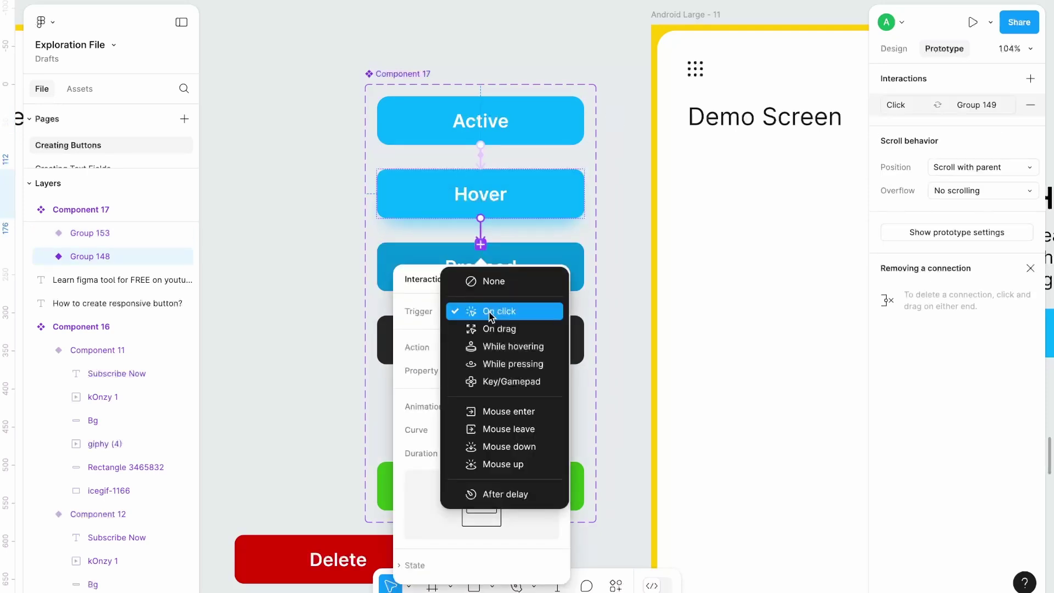
pyautogui.click(492, 367)
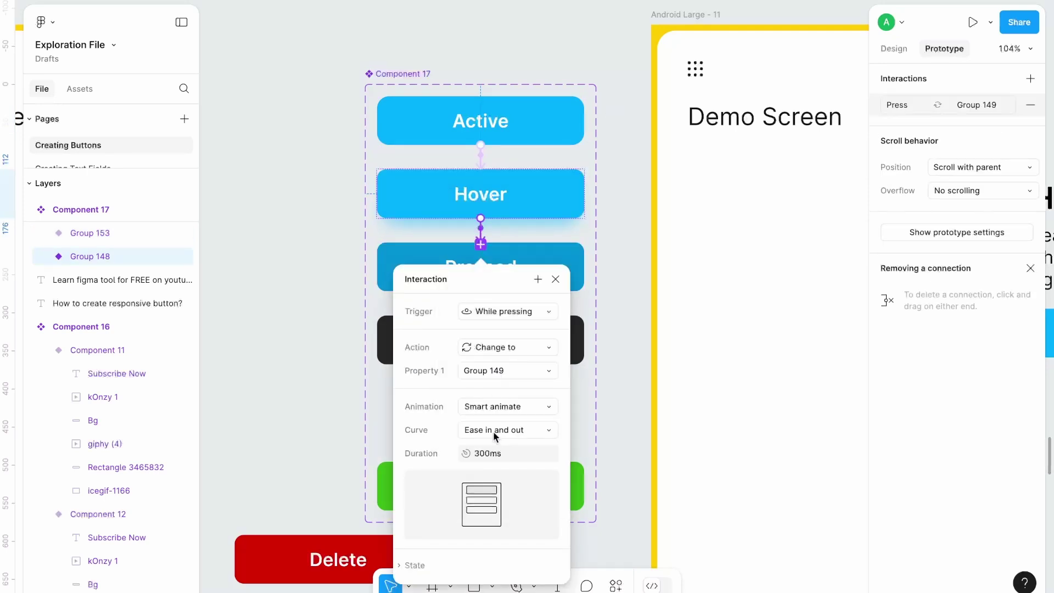
pyautogui.click(536, 251)
pyautogui.moveTo(481, 291); pyautogui.dragTo(482, 336)
pyautogui.click(514, 385)
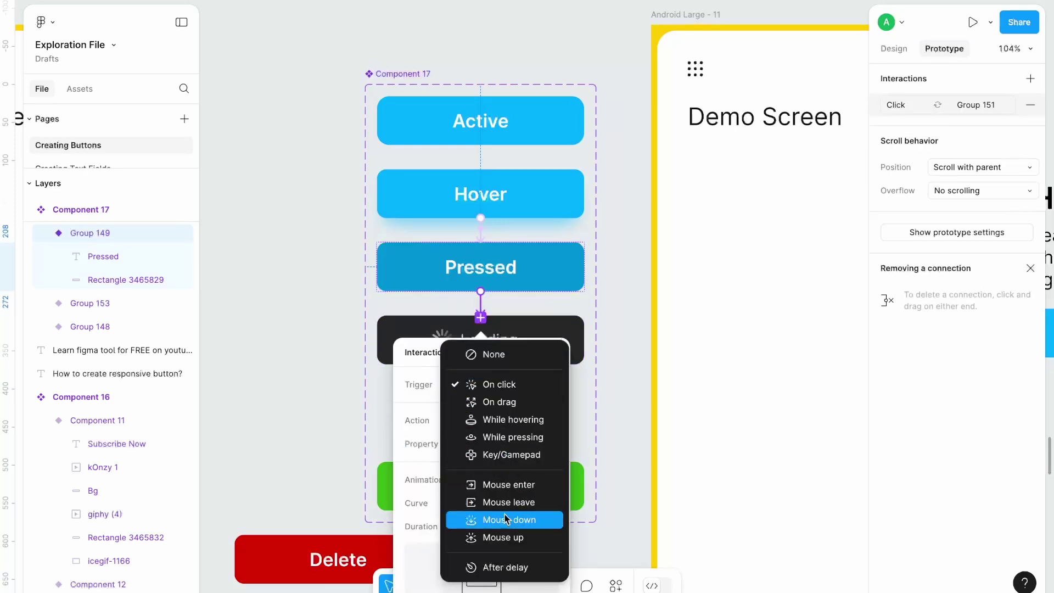
pyautogui.click(506, 537)
# Step: Connect Loading to Success after a 2000ms delay
pyautogui.scroll(-5, 537, 426)
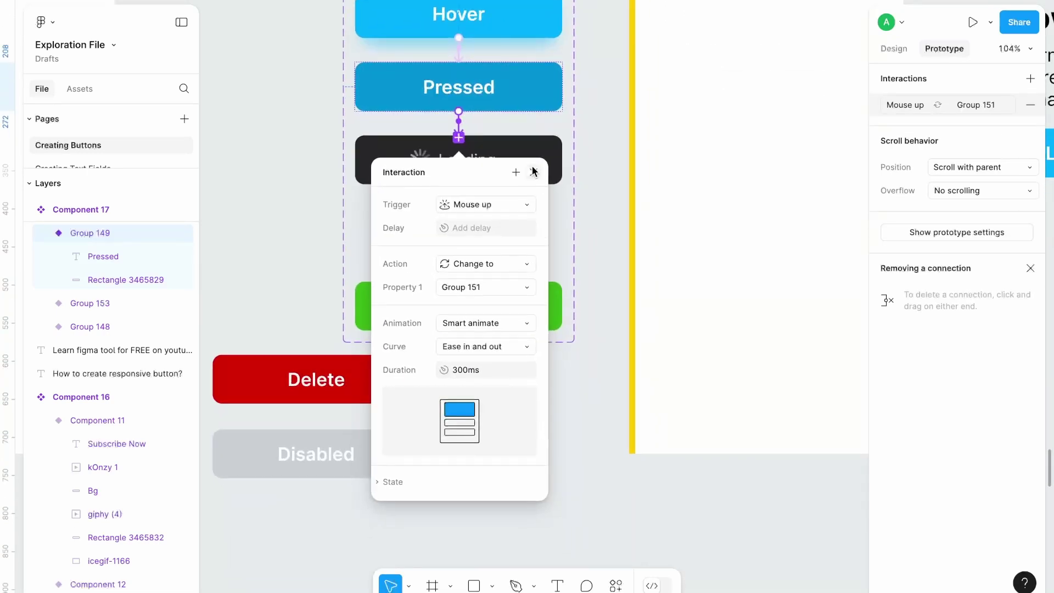
pyautogui.click(535, 171)
pyautogui.click(480, 173)
pyautogui.moveTo(459, 211); pyautogui.dragTo(461, 294)
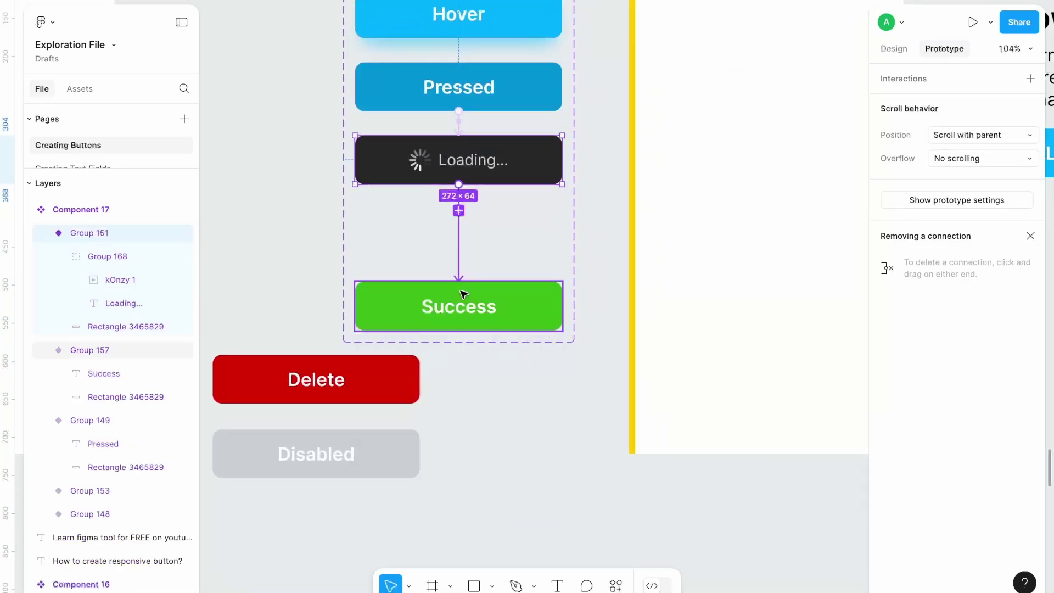
pyautogui.scroll(-4, 421, 320)
pyautogui.click(453, 250)
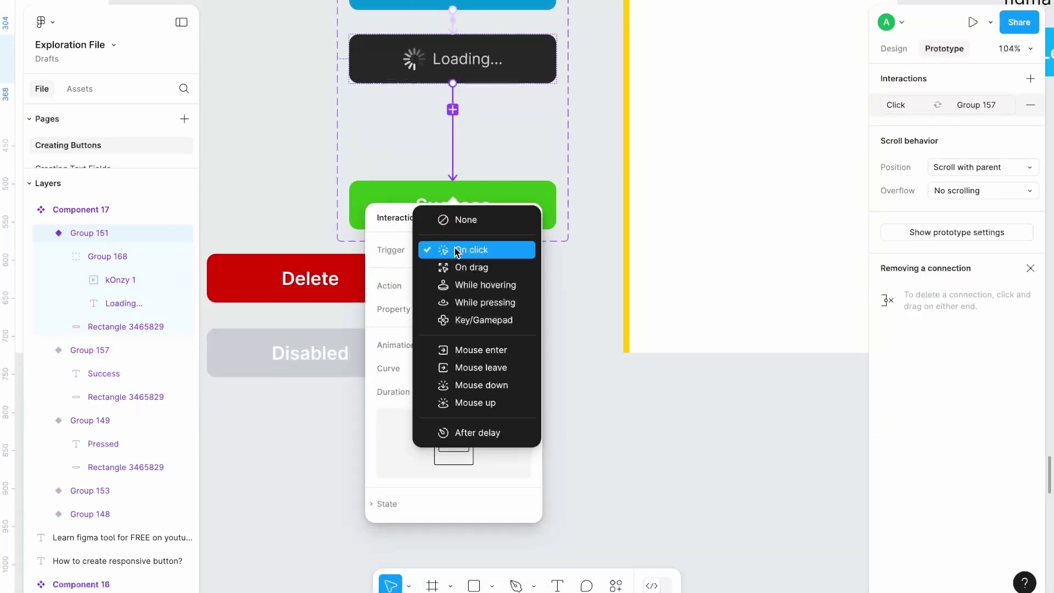
pyautogui.click(470, 431)
pyautogui.click(472, 273)
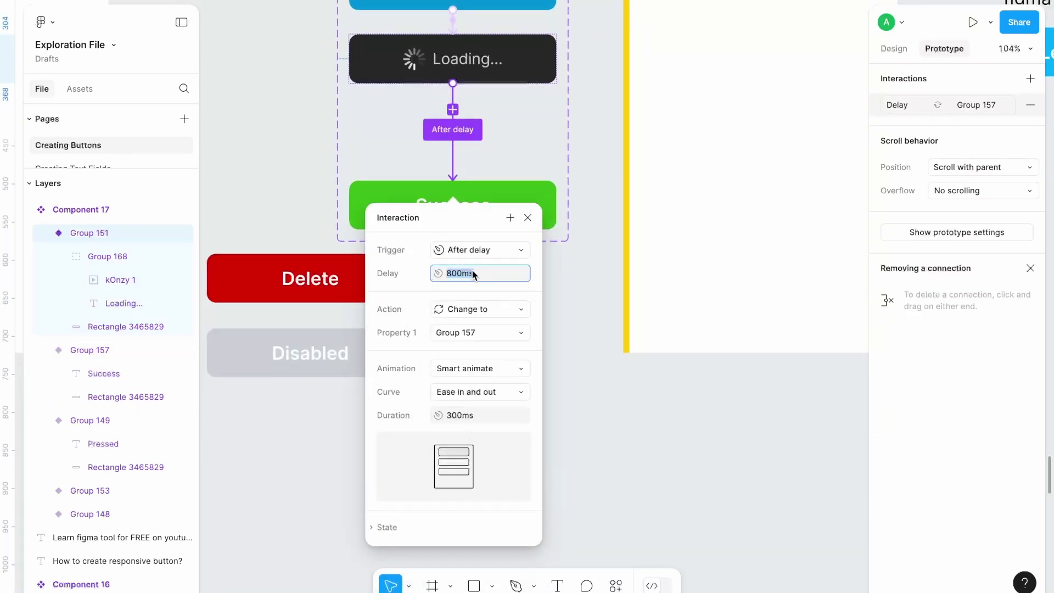
pyautogui.write('2000')
pyautogui.press('Return')
pyautogui.click(527, 218)
# Step: Connect Success back to Active on click
pyautogui.click(519, 226)
pyautogui.scroll(5, 513, 219)
pyautogui.scroll(2, 481, 438)
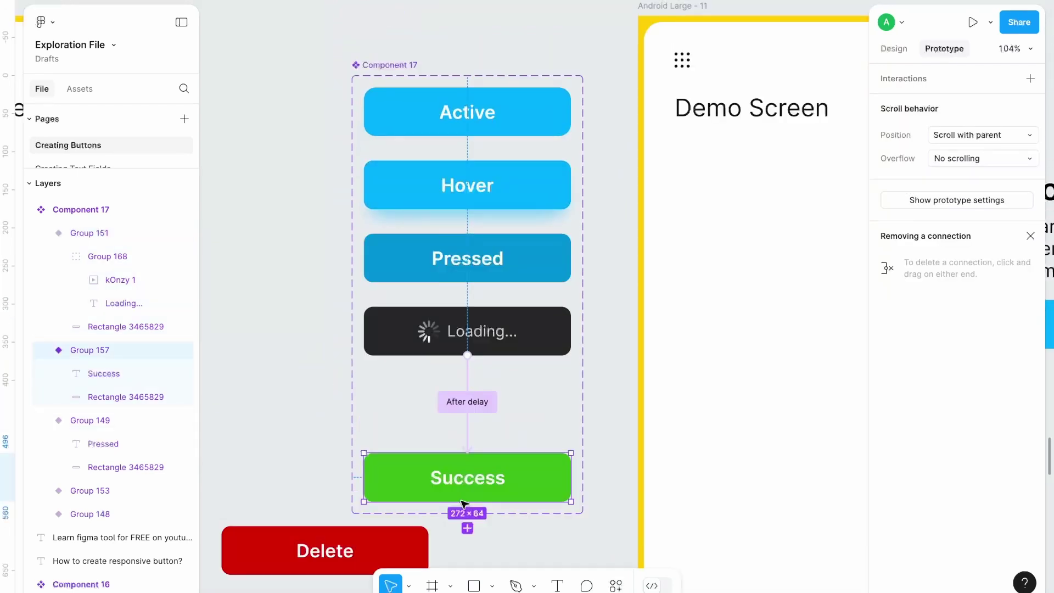
pyautogui.moveTo(478, 453); pyautogui.dragTo(480, 130)
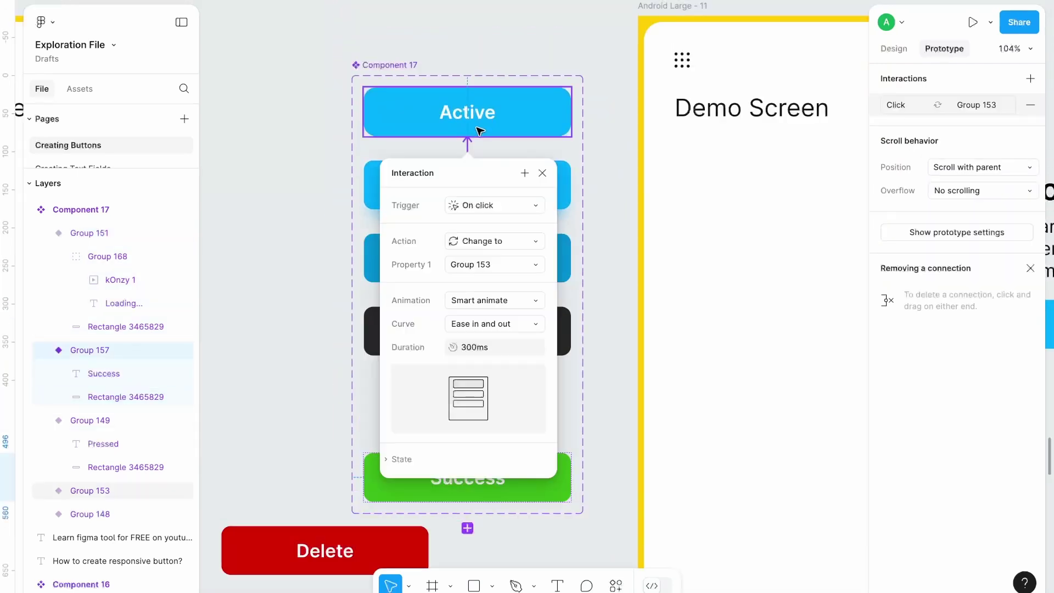
pyautogui.click(610, 188)
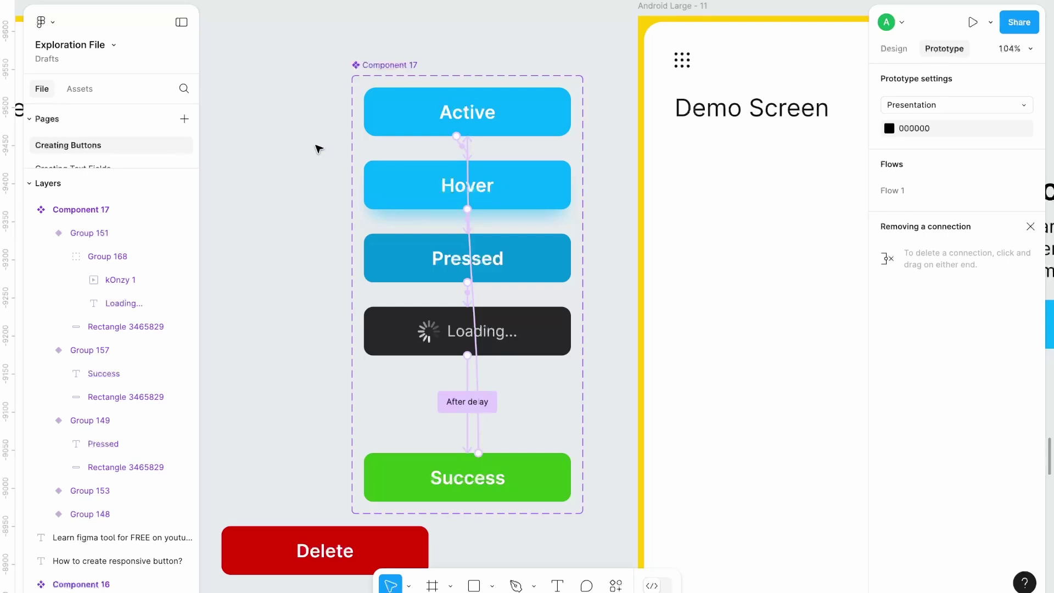
pyautogui.hscroll(-5, 319, 149)
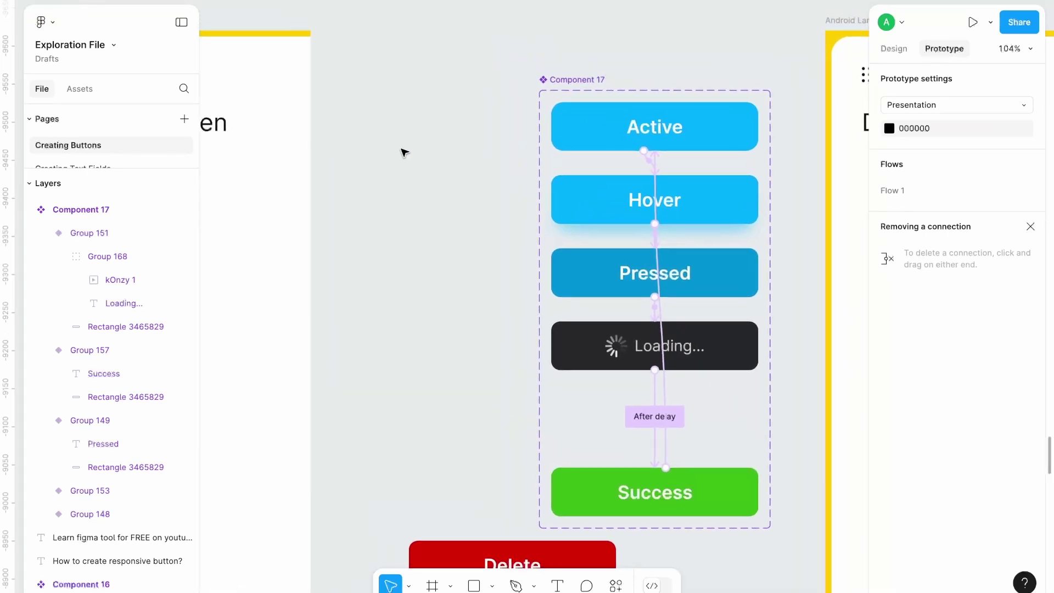
pyautogui.hscroll(-5, 404, 153)
# Step: Drag Component 17 from Local assets into the Android Large - 1 Demo Screen frame
pyautogui.click(82, 87)
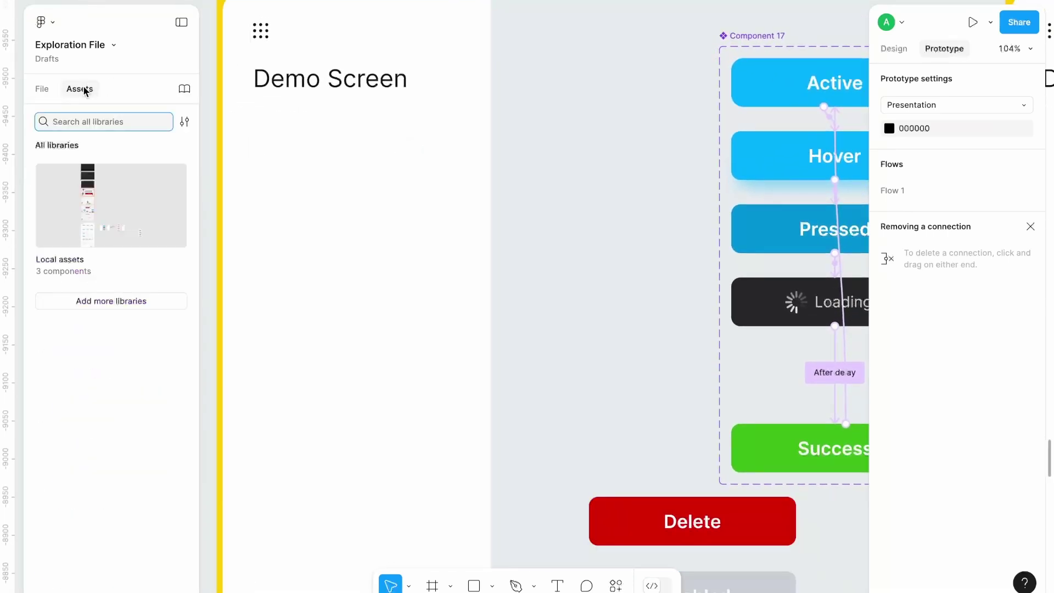
pyautogui.click(97, 255)
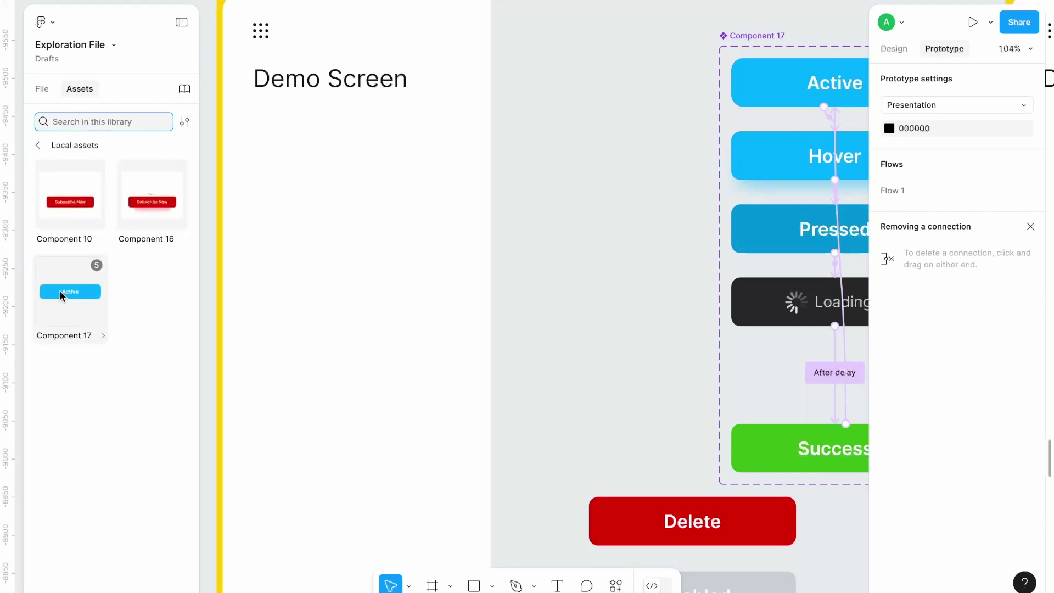
pyautogui.moveTo(61, 292); pyautogui.dragTo(320, 299)
pyautogui.click(991, 22)
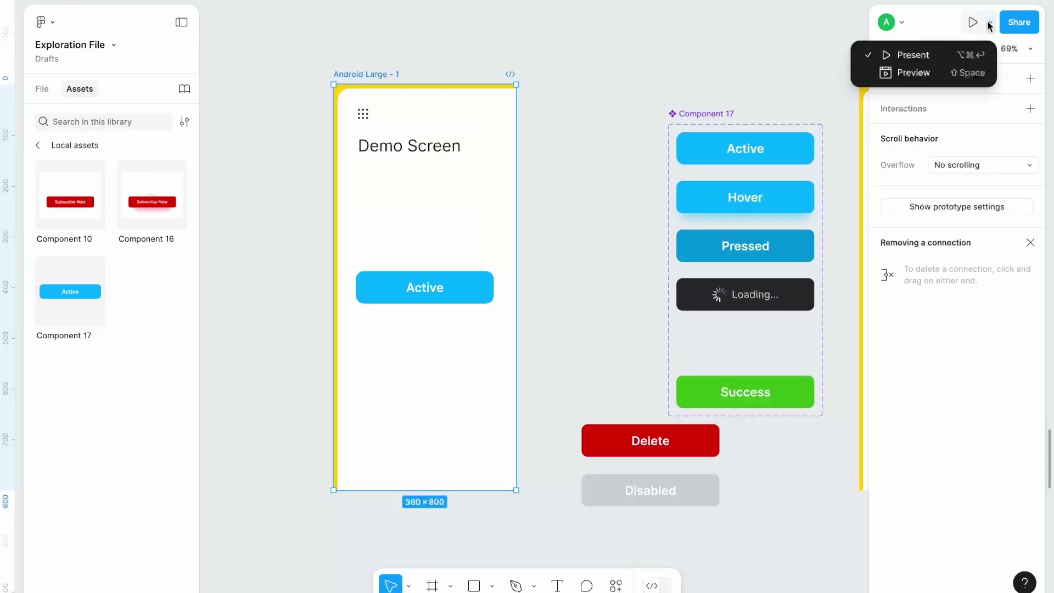
pyautogui.click(913, 72)
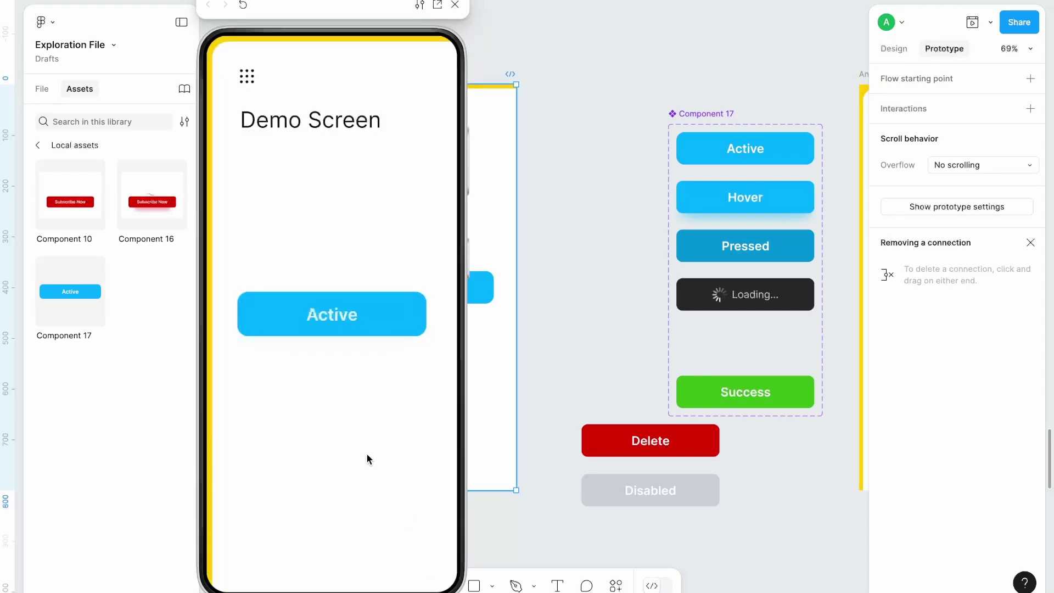
pyautogui.click(383, 315)
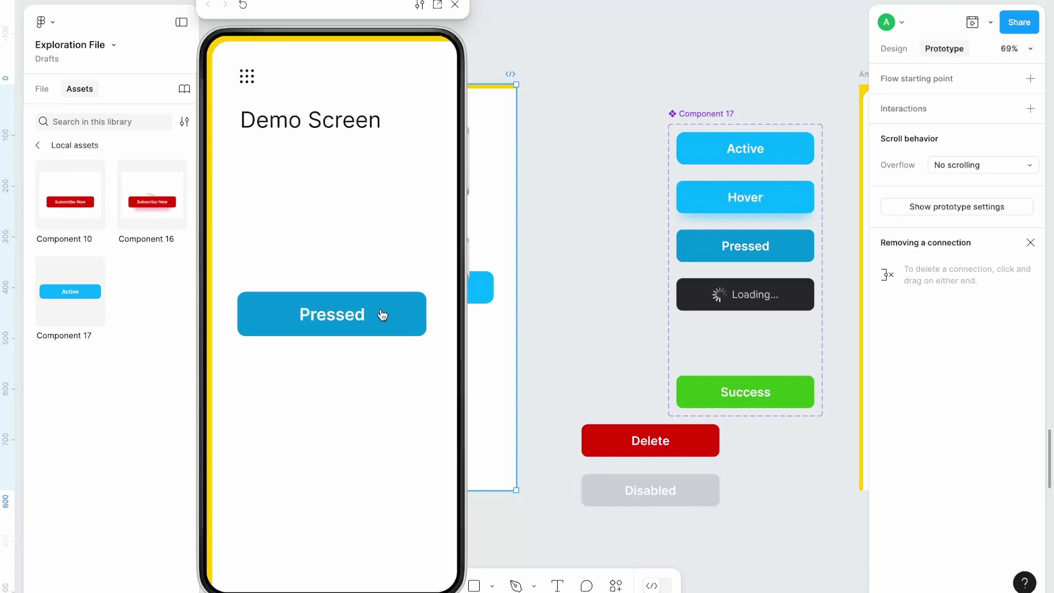
pyautogui.click(383, 315)
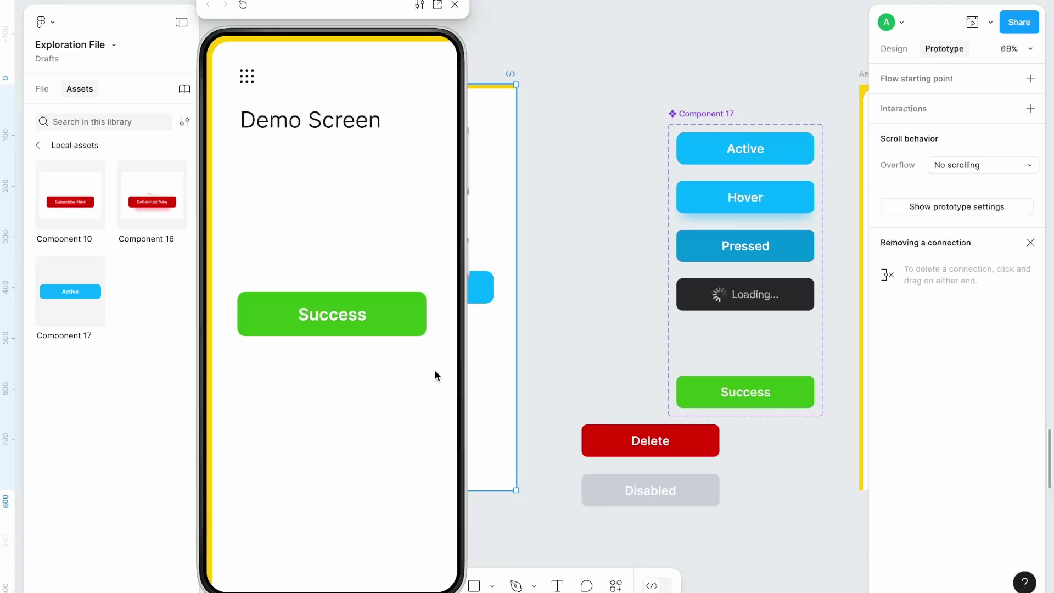
pyautogui.press('Escape')
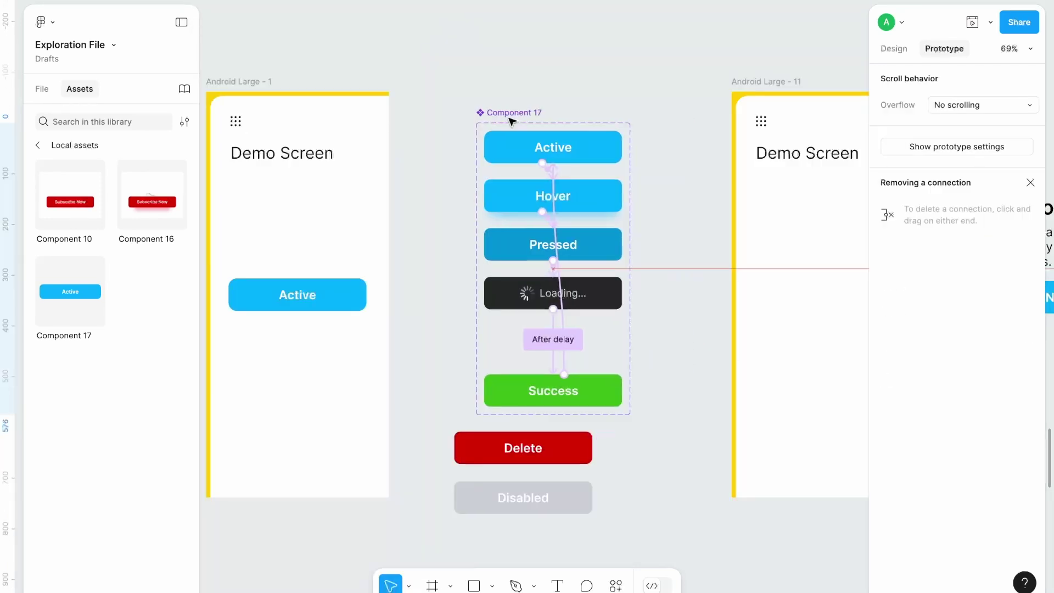
# Step: Pan to the 272×64 Learn Now button beside the Demo Screen, select it and show the layers list
pyautogui.hscroll(10, 666, 157)
pyautogui.hscroll(2, 666, 159)
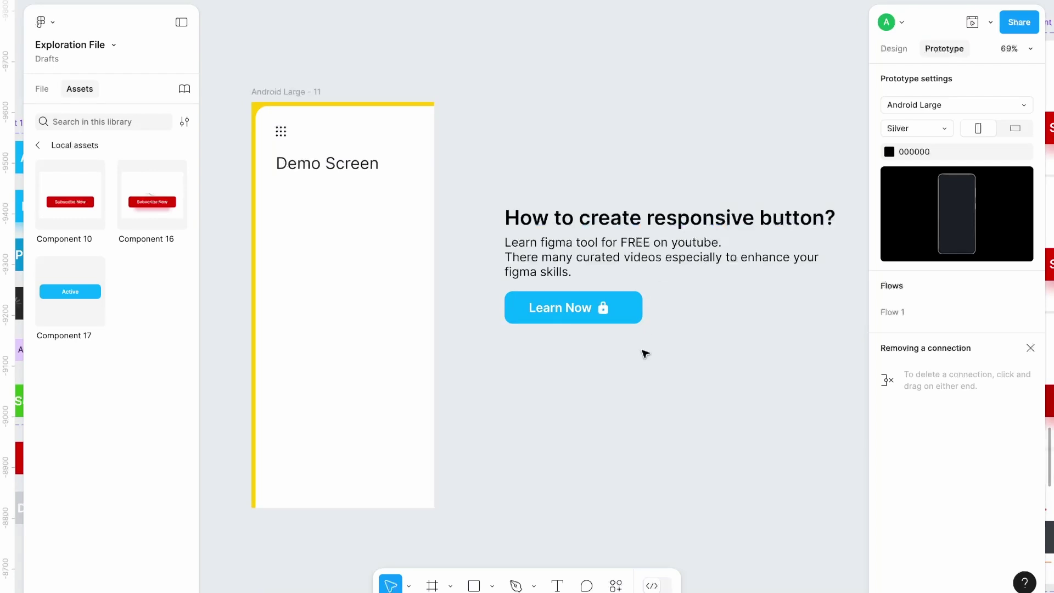
pyautogui.hscroll(2, 643, 384)
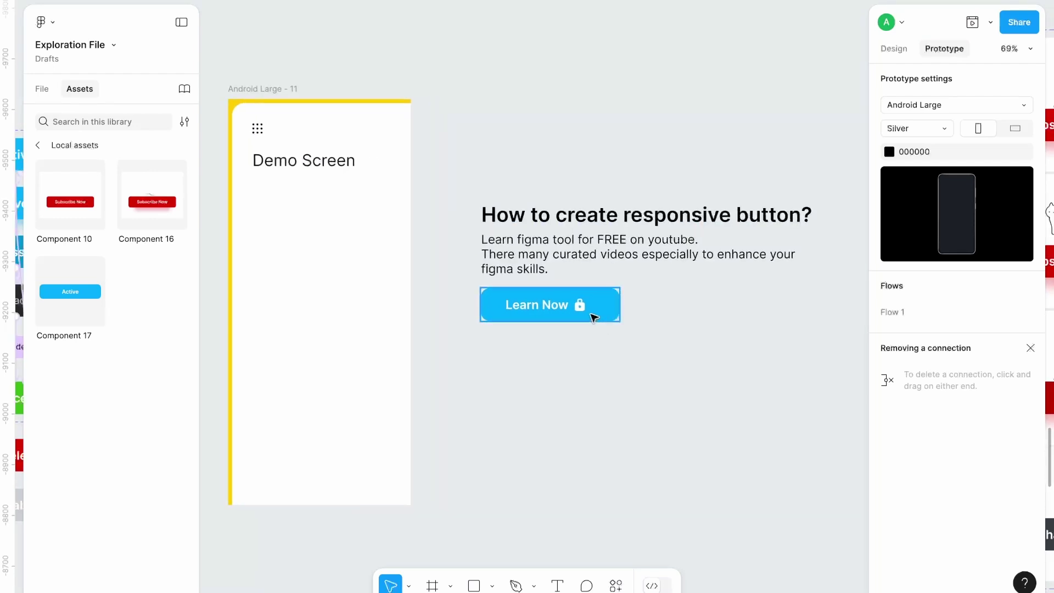
pyautogui.click(594, 318)
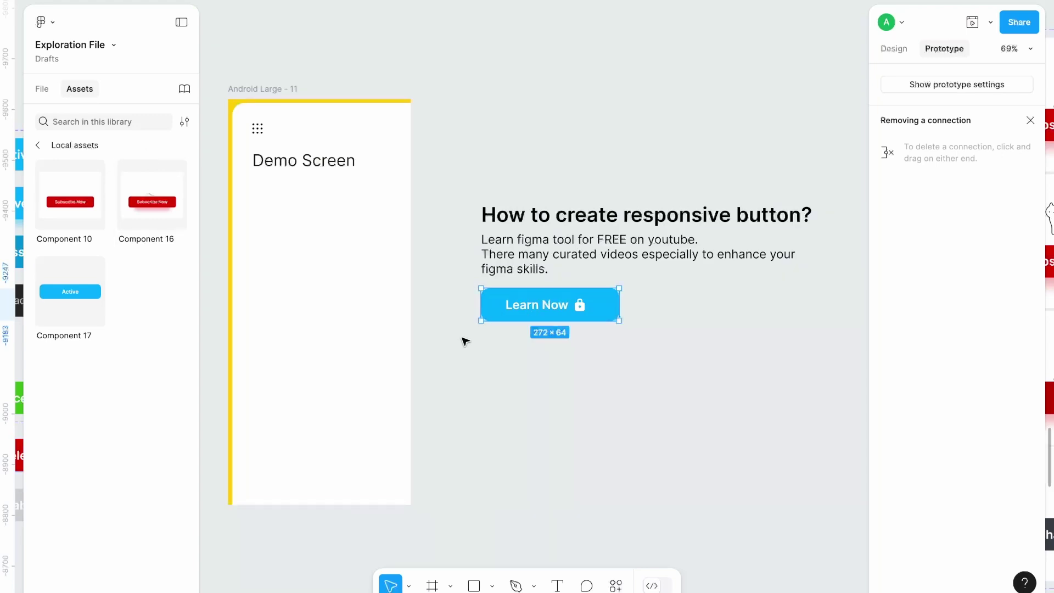
pyautogui.click(42, 89)
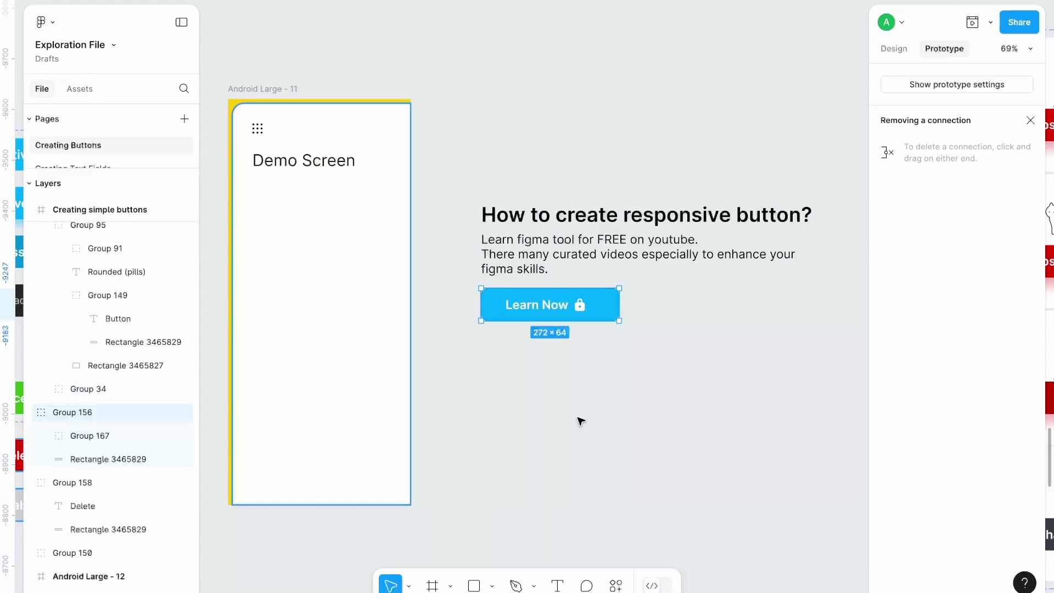
# Step: Explore the Learn Now button's nested label-and-icon group and lock icon in the Layers panel
pyautogui.click(895, 50)
pyautogui.click(649, 424)
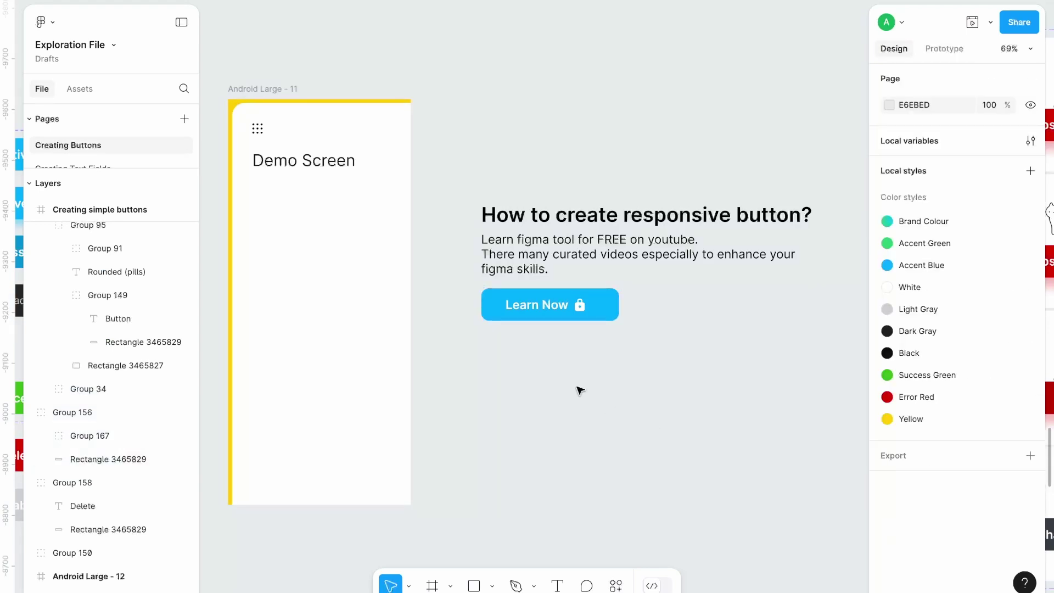
pyautogui.doubleClick(541, 307)
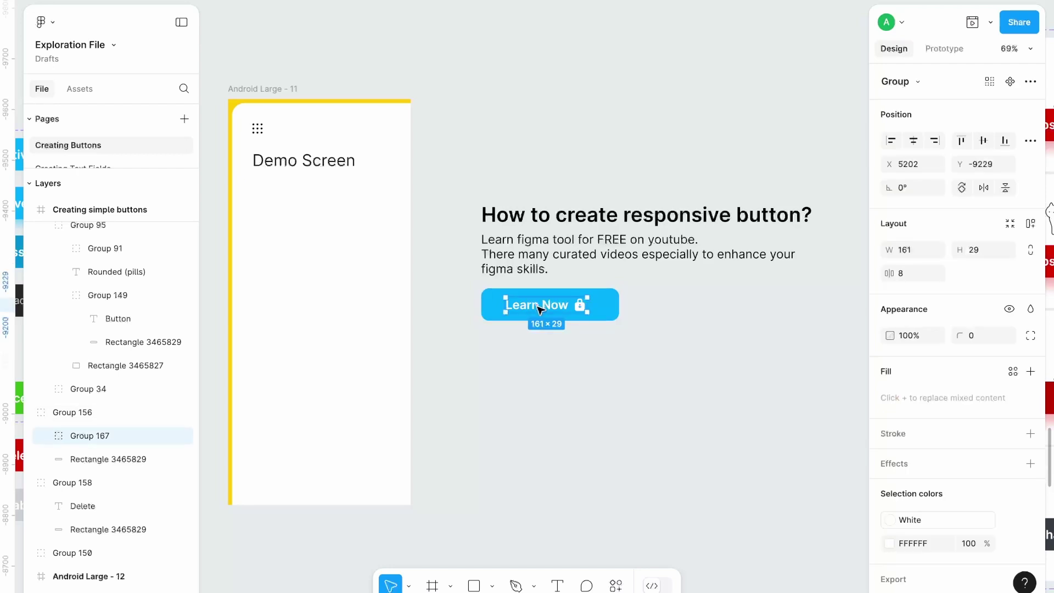
pyautogui.click(58, 413)
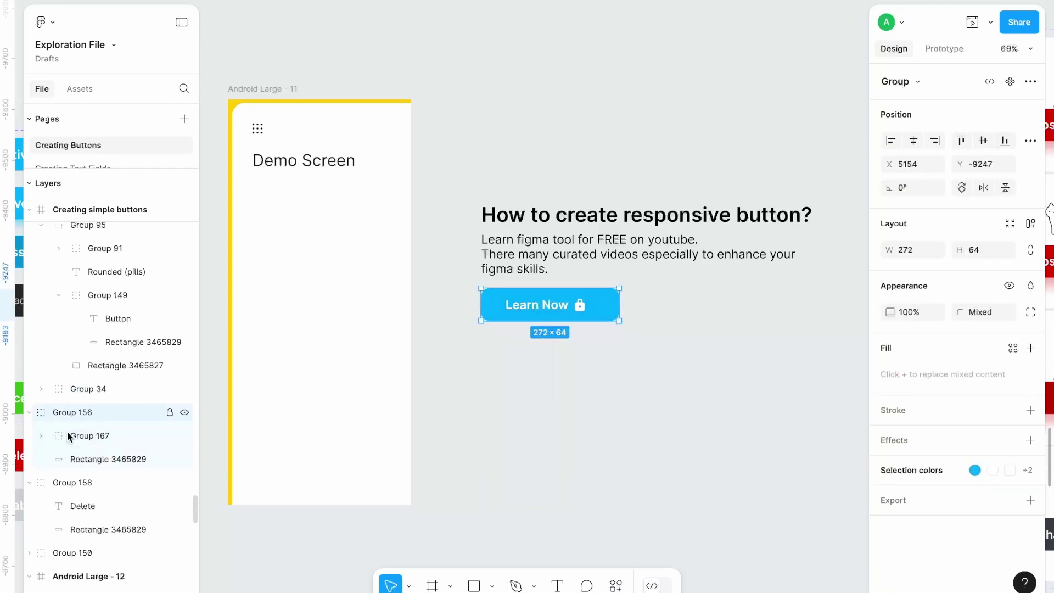
pyautogui.click(67, 437)
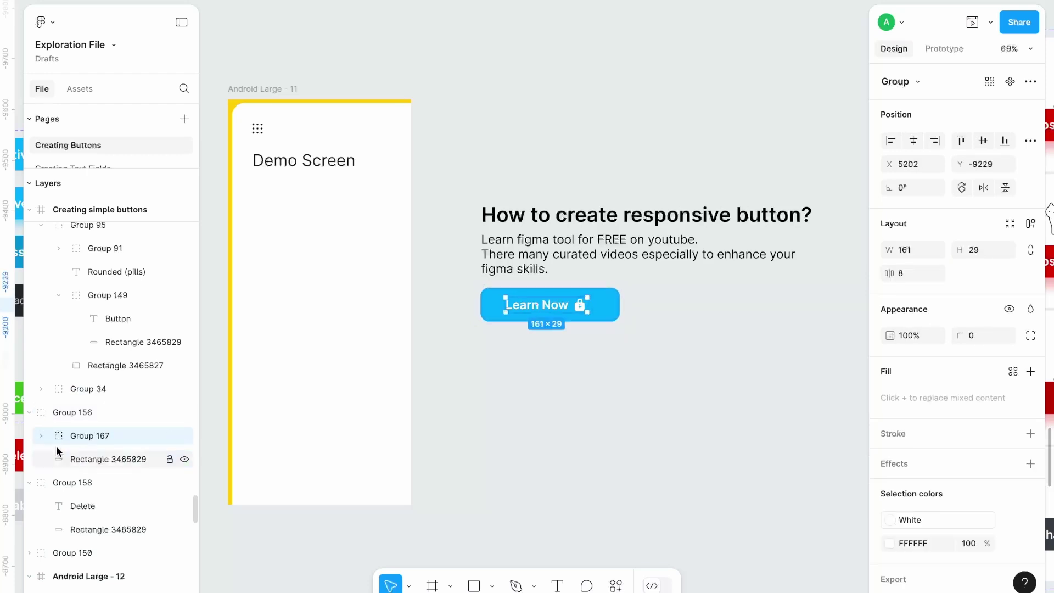
pyautogui.click(40, 435)
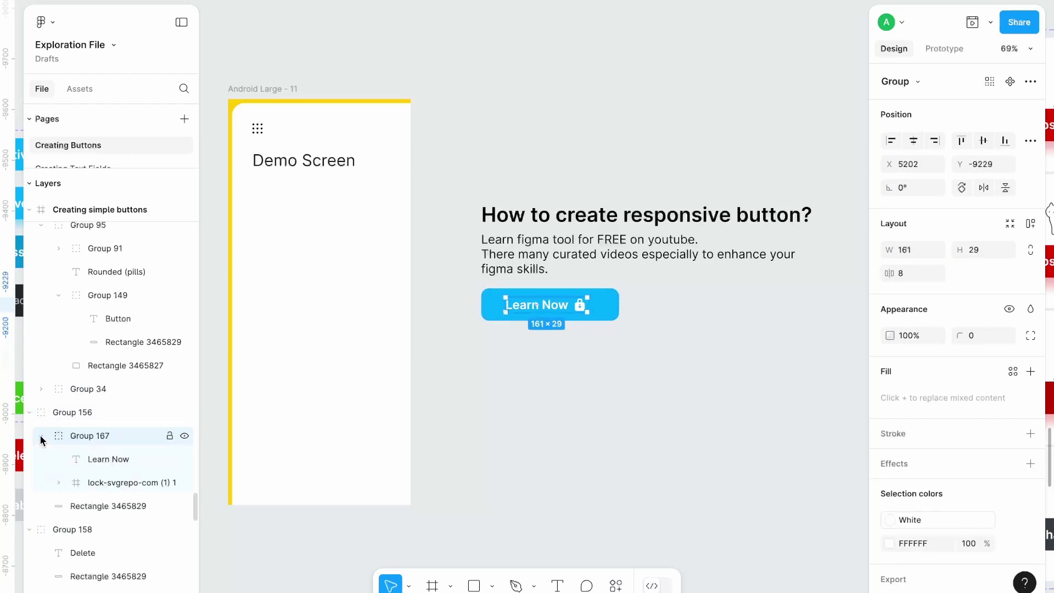
pyautogui.click(41, 436)
pyautogui.click(41, 436)
pyautogui.click(115, 483)
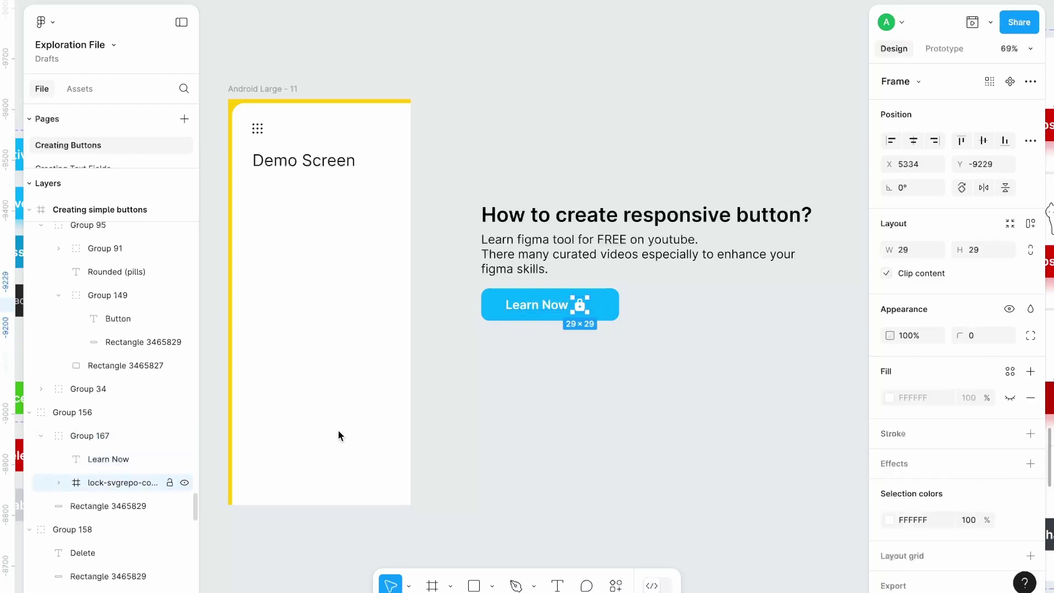
pyautogui.click(640, 333)
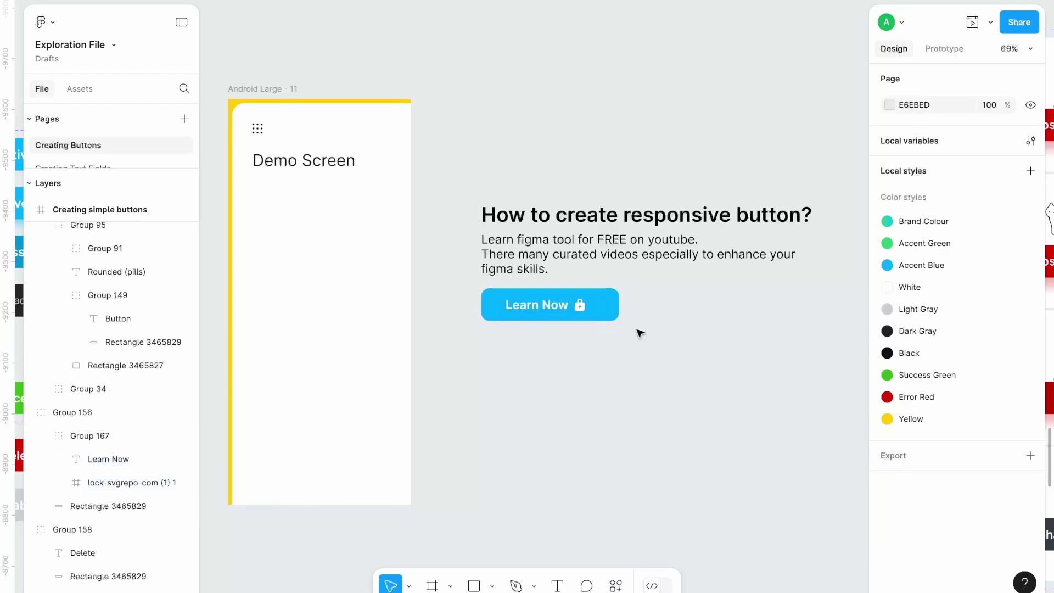
# Step: Ungroup the outer button group and the inner label-and-icon group, then select all three layers
pyautogui.rightClick(570, 308)
pyautogui.click(607, 302)
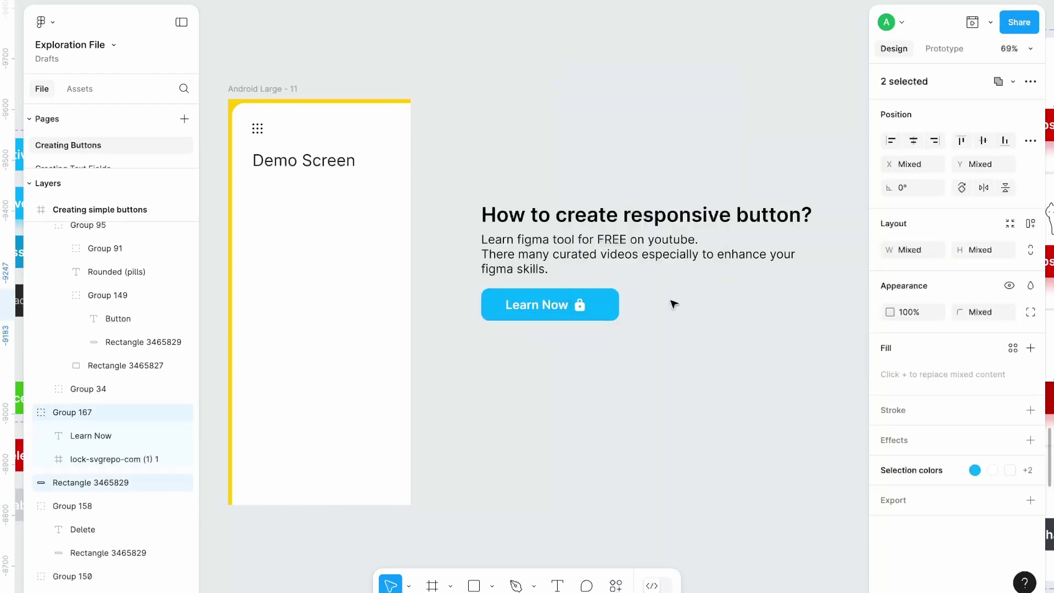
pyautogui.click(675, 301)
pyautogui.click(571, 307)
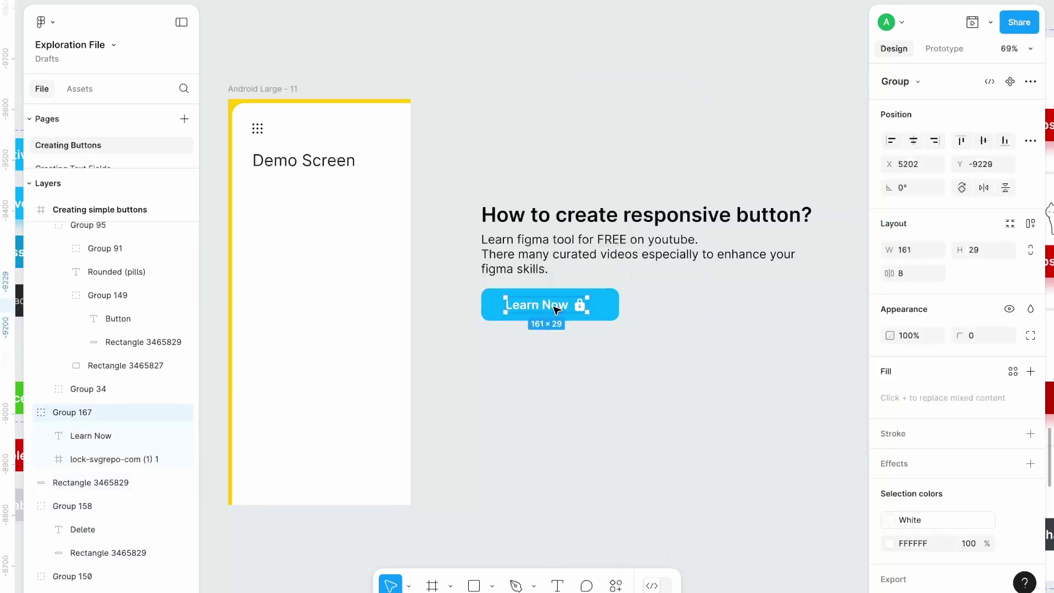
pyautogui.rightClick(556, 310)
pyautogui.click(681, 299)
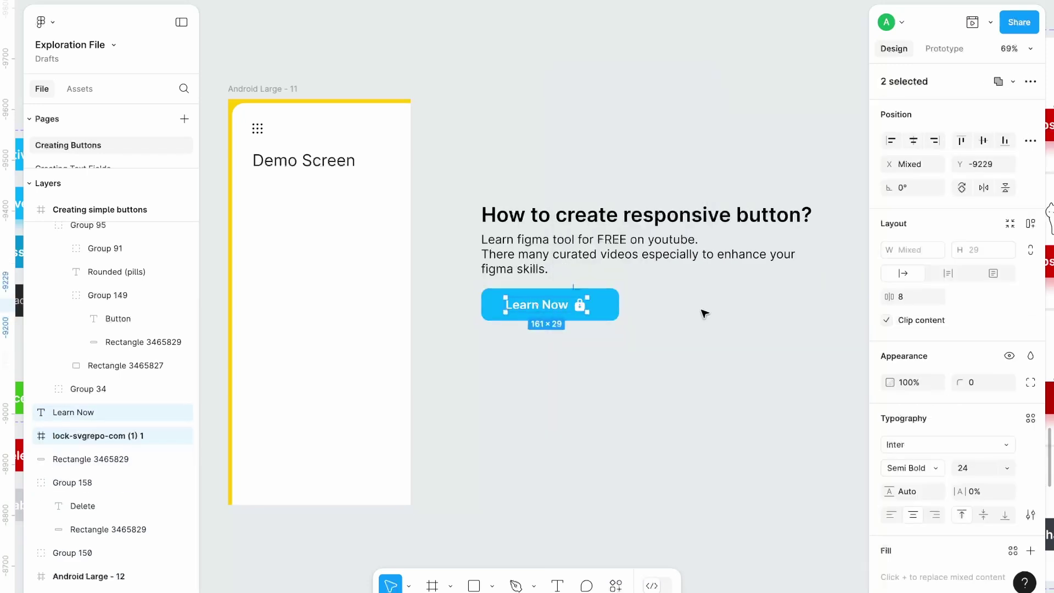
pyautogui.click(672, 299)
pyautogui.moveTo(669, 299); pyautogui.dragTo(475, 371)
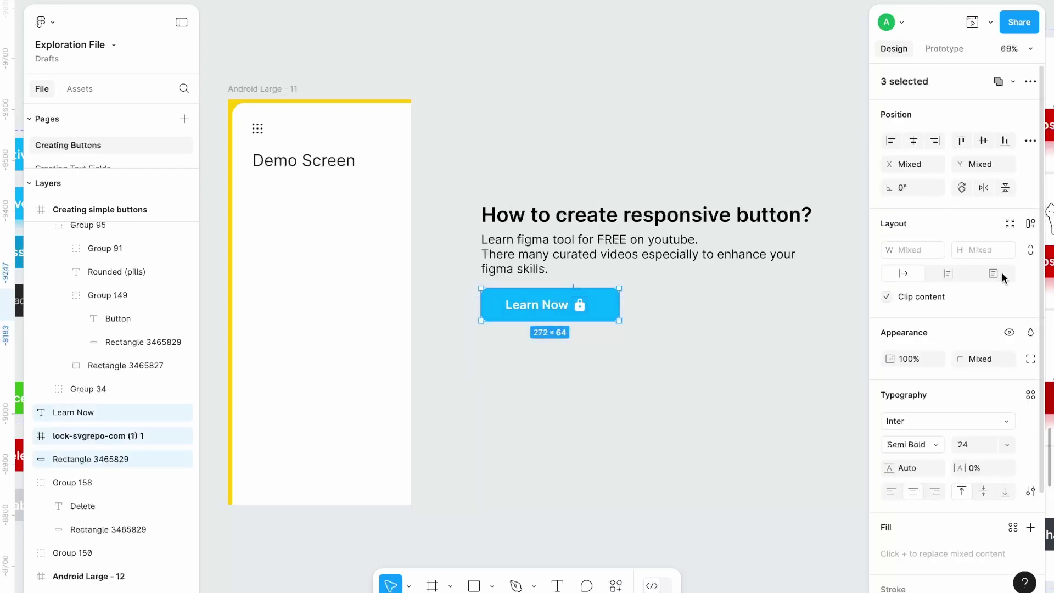
# Step: Wrap the button layers in auto layout, move it below the description, widen it and centre its contents
pyautogui.click(1031, 225)
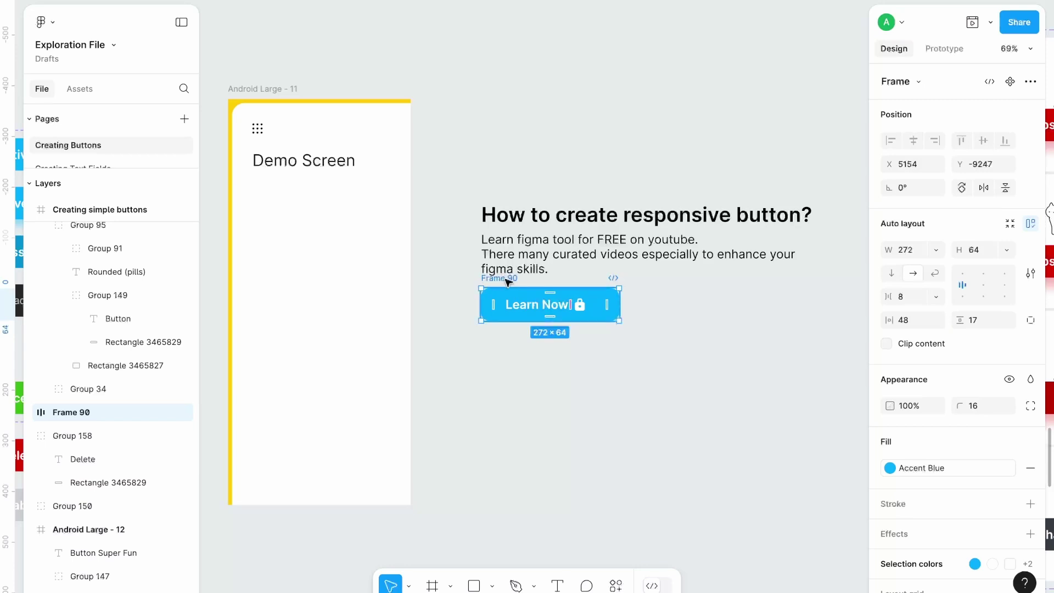
pyautogui.moveTo(510, 313); pyautogui.dragTo(509, 340)
pyautogui.moveTo(723, 328); pyautogui.dragTo(754, 326)
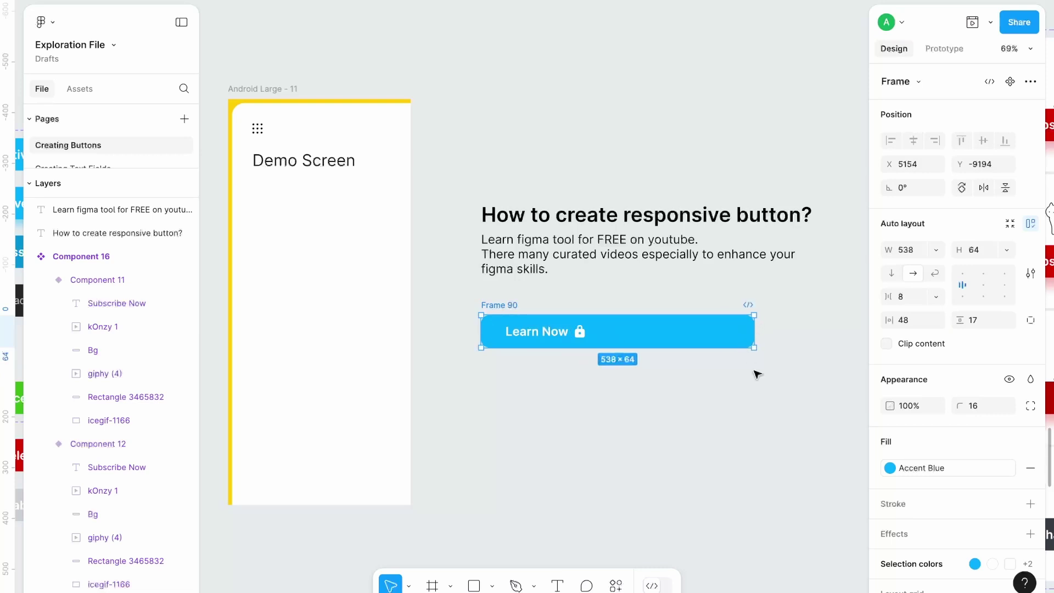
pyautogui.click(984, 285)
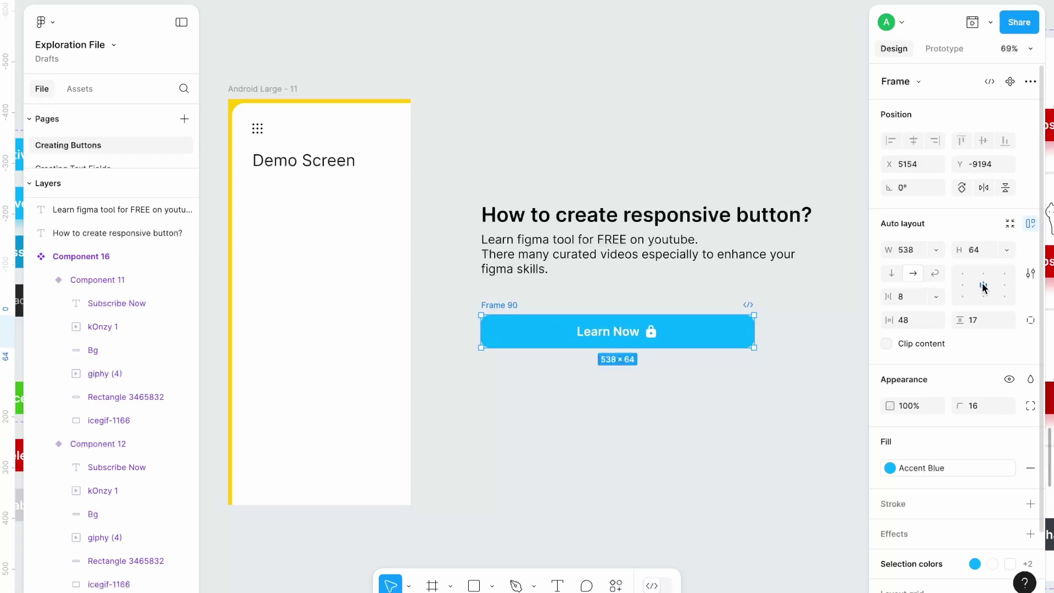
# Step: Reselect the button frame and narrow its width to test how it resizes
pyautogui.click(700, 391)
pyautogui.click(505, 306)
pyautogui.moveTo(753, 332)
pyautogui.mouseDown()
pyautogui.moveTo(619, 336)
pyautogui.moveTo(732, 331)
pyautogui.mouseUp()
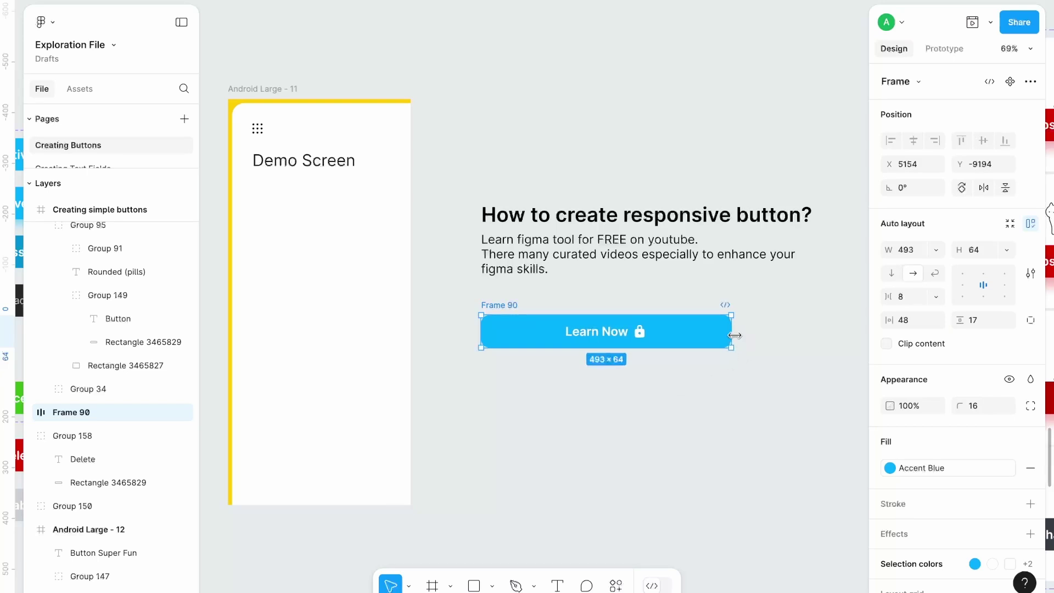
pyautogui.moveTo(629, 340); pyautogui.dragTo(530, 337)
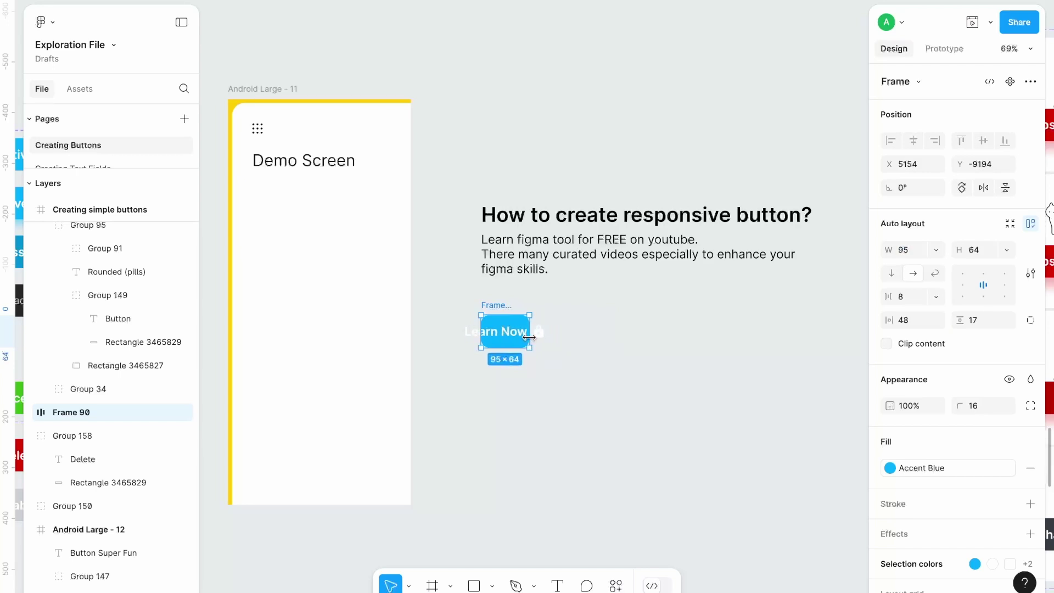
# Step: Restore the button width, test a long gibberish label, then replace the label with 'Button'
pyautogui.press('Escape')
pyautogui.press('Escape')
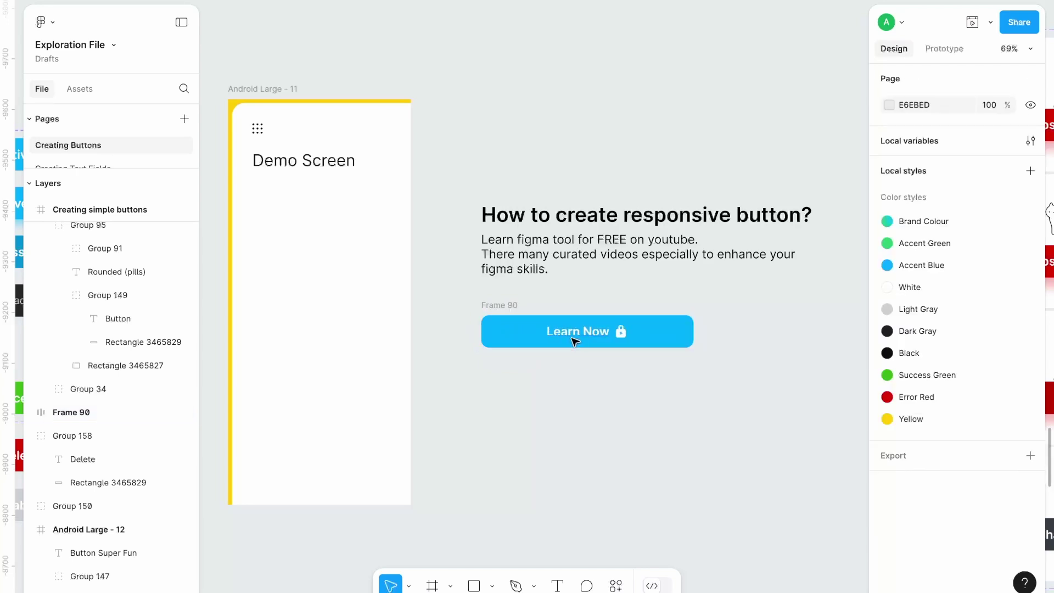
pyautogui.doubleClick(577, 334)
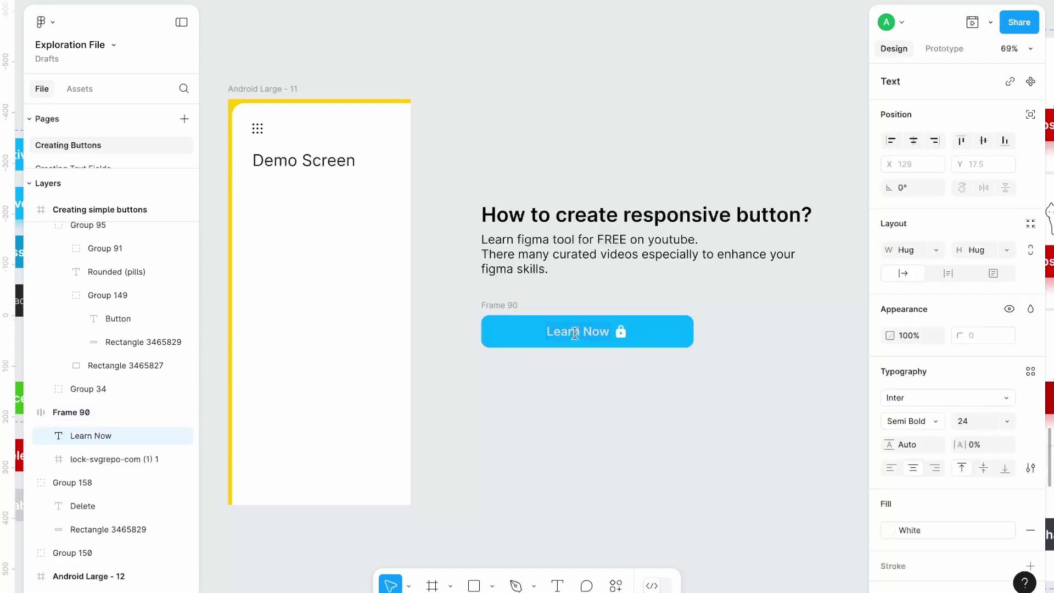
pyautogui.write('kjbdasjhdbvzjxhgcvzjx')
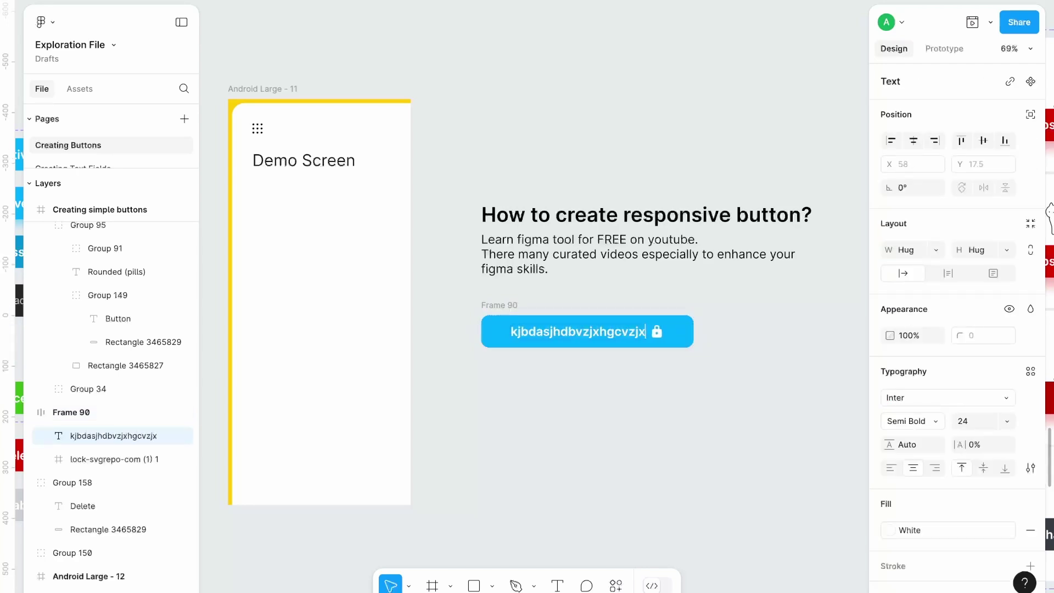
pyautogui.write('hgcvzxjhgvczjxhgcvzgh')
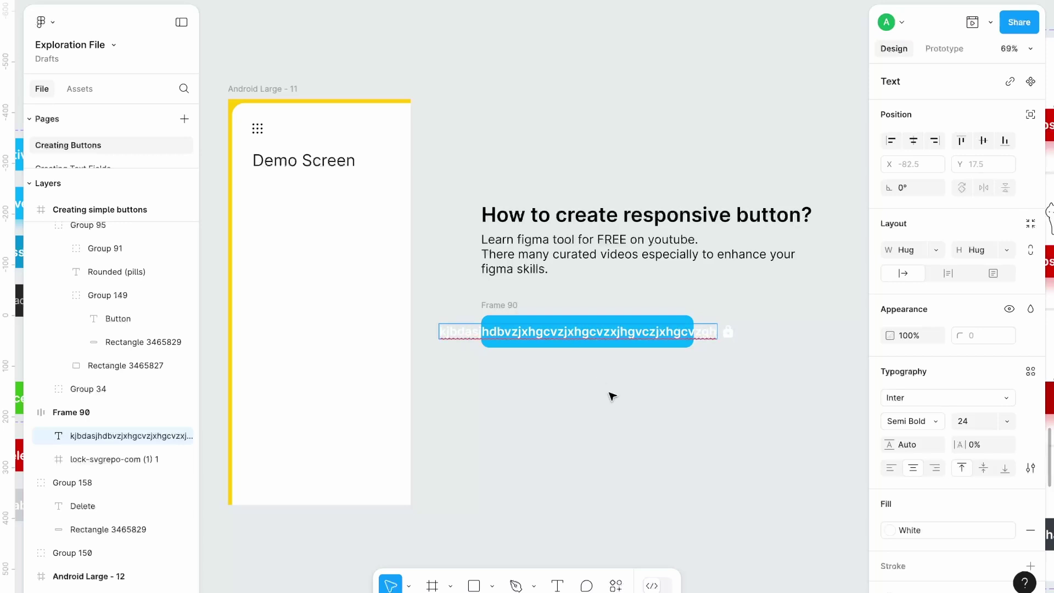
pyautogui.hotkey('ctrl', 'a')
pyautogui.write('Bu')
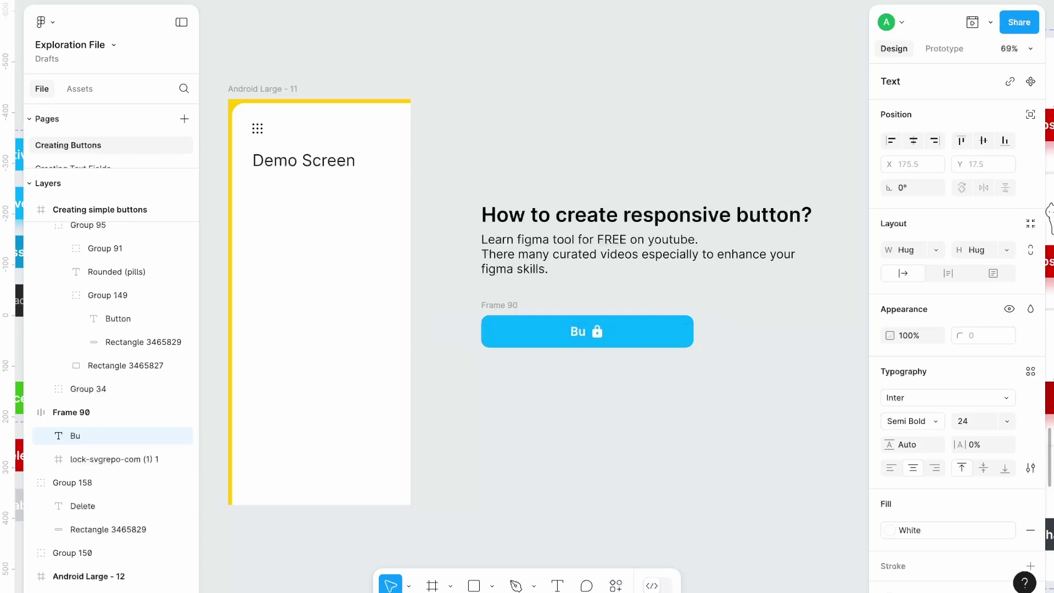
pyautogui.write('tton')
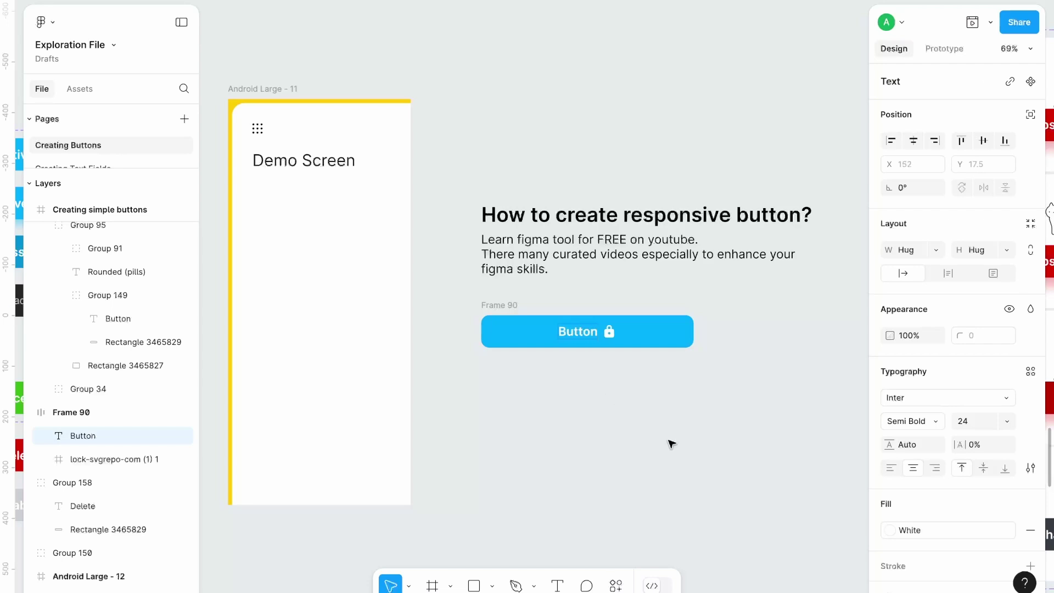
pyautogui.click(650, 401)
pyautogui.click(507, 308)
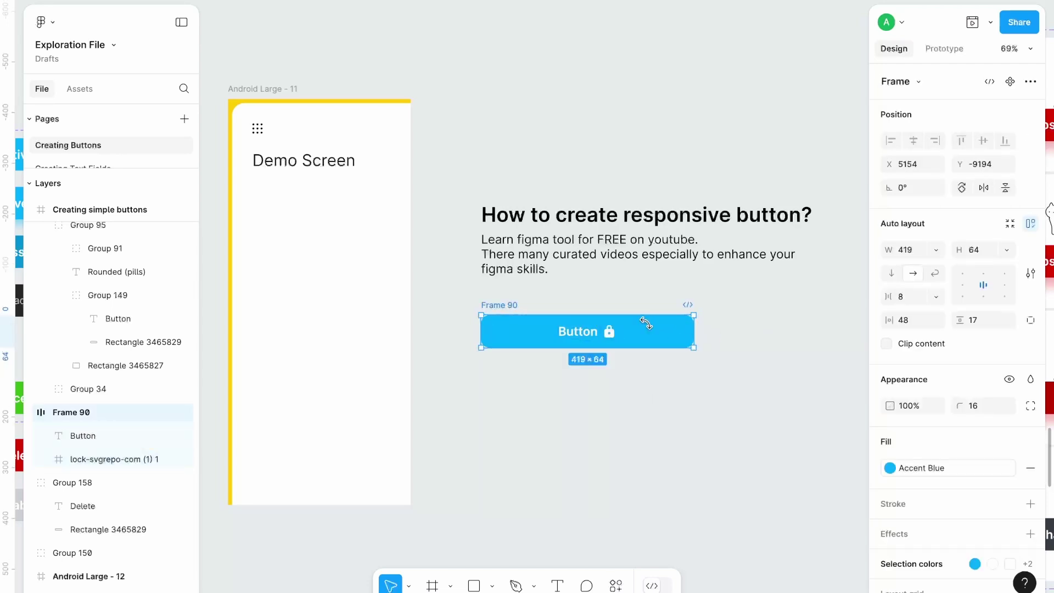
# Step: Set Frame 90's width sizing to Hug contents
pyautogui.click(937, 252)
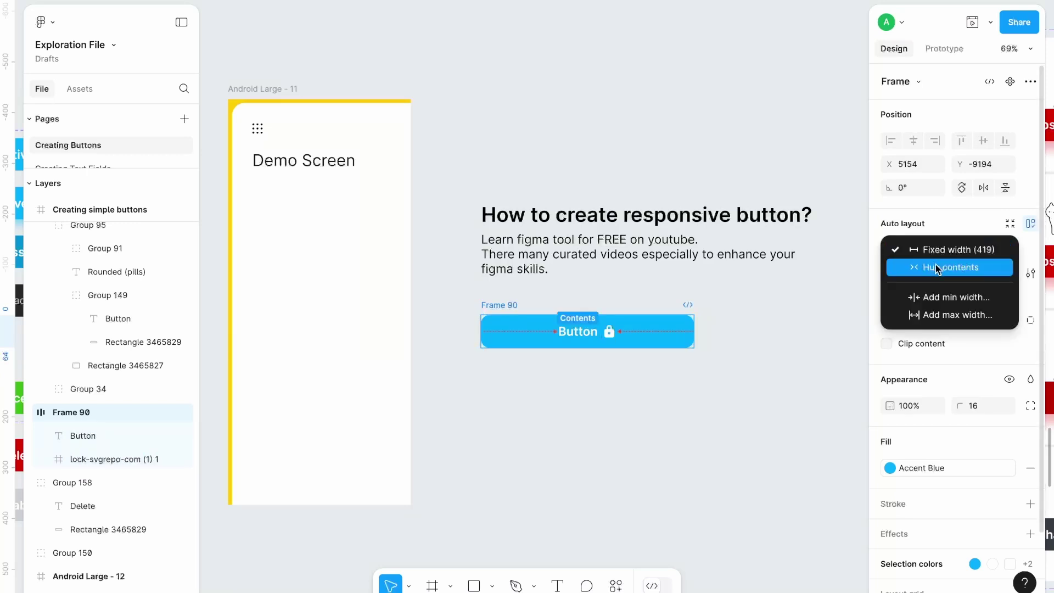
pyautogui.click(937, 267)
pyautogui.click(620, 379)
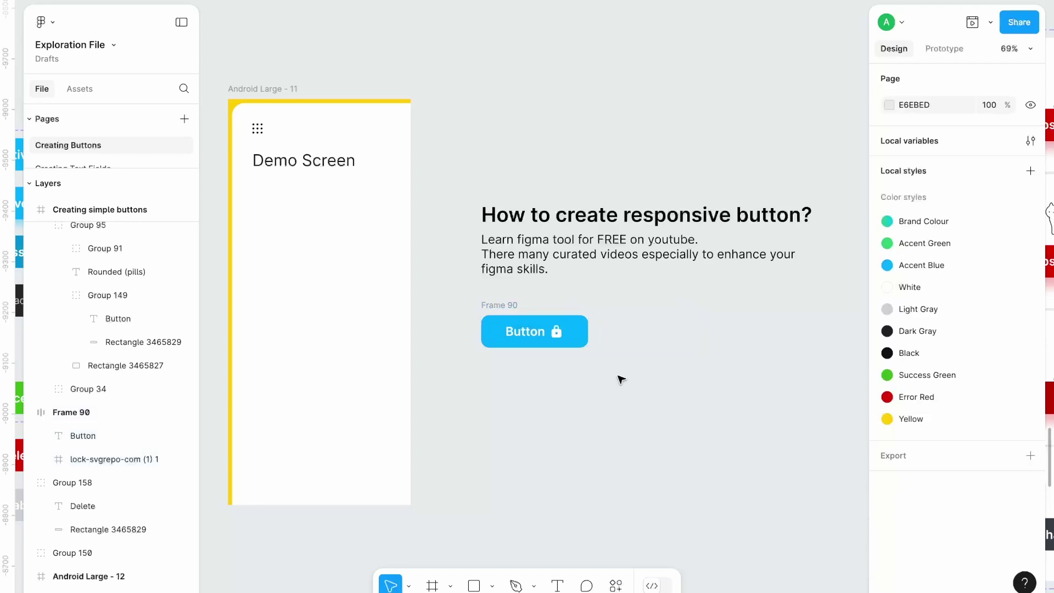
pyautogui.doubleClick(535, 335)
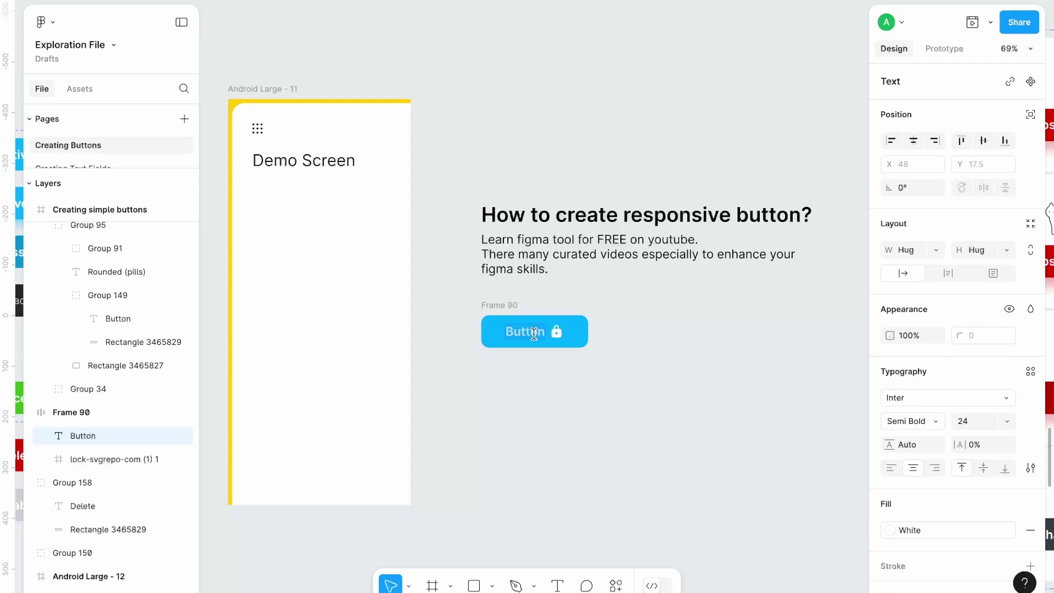
# Step: Change the button label to 'new text button (responsive)' and reselect the button frame
pyautogui.write('new text b')
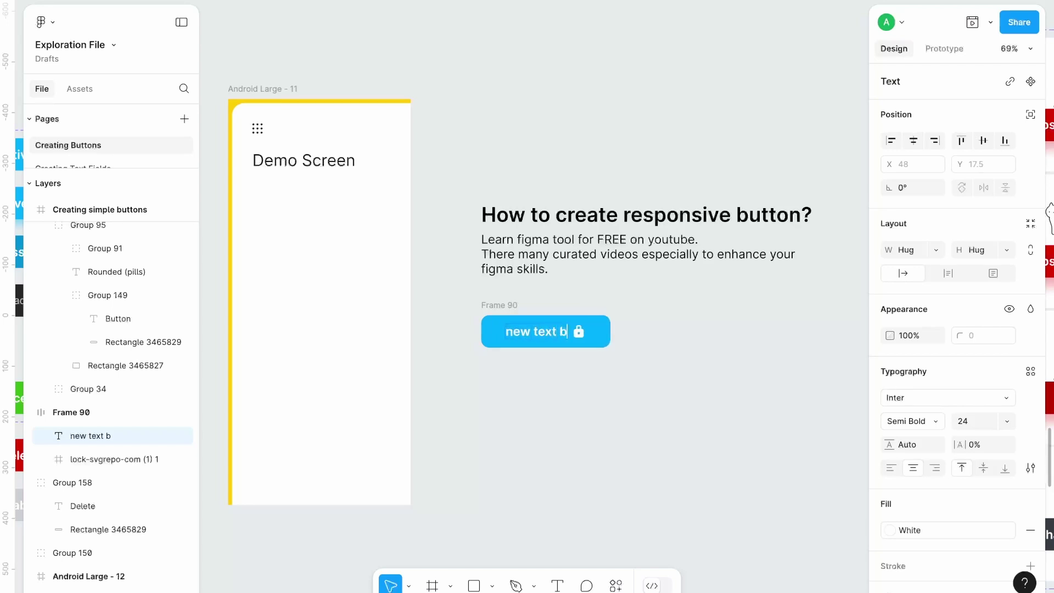
pyautogui.write('utton (re')
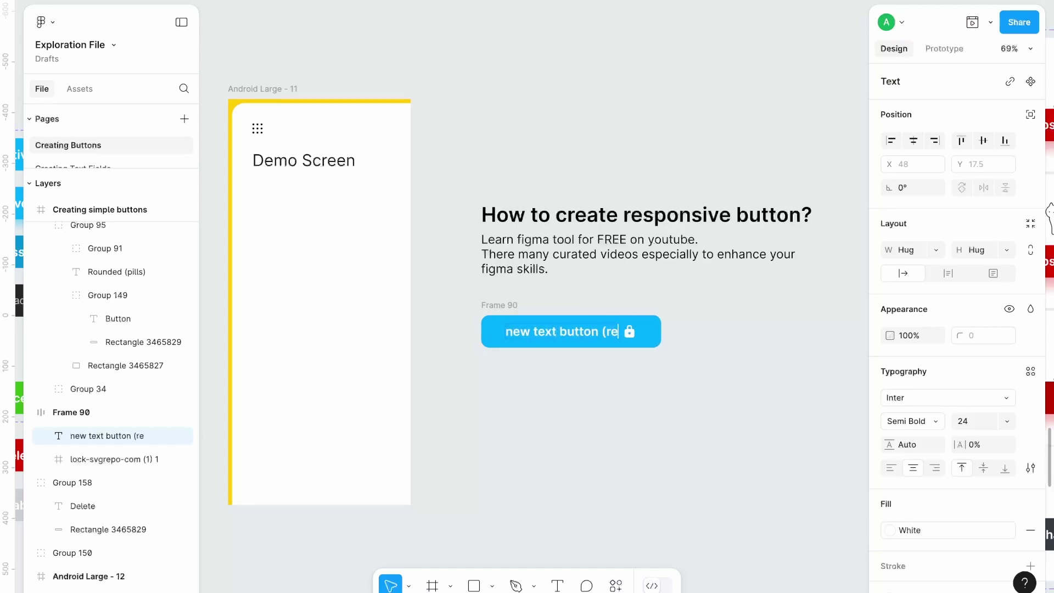
pyautogui.write('sponsive)')
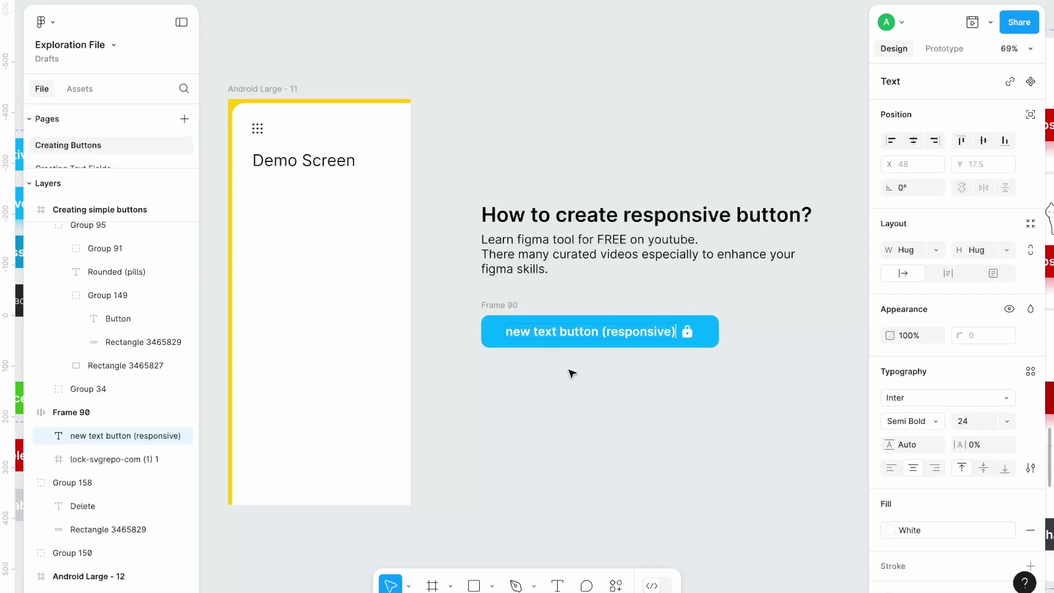
pyautogui.press('Escape')
pyautogui.click(570, 373)
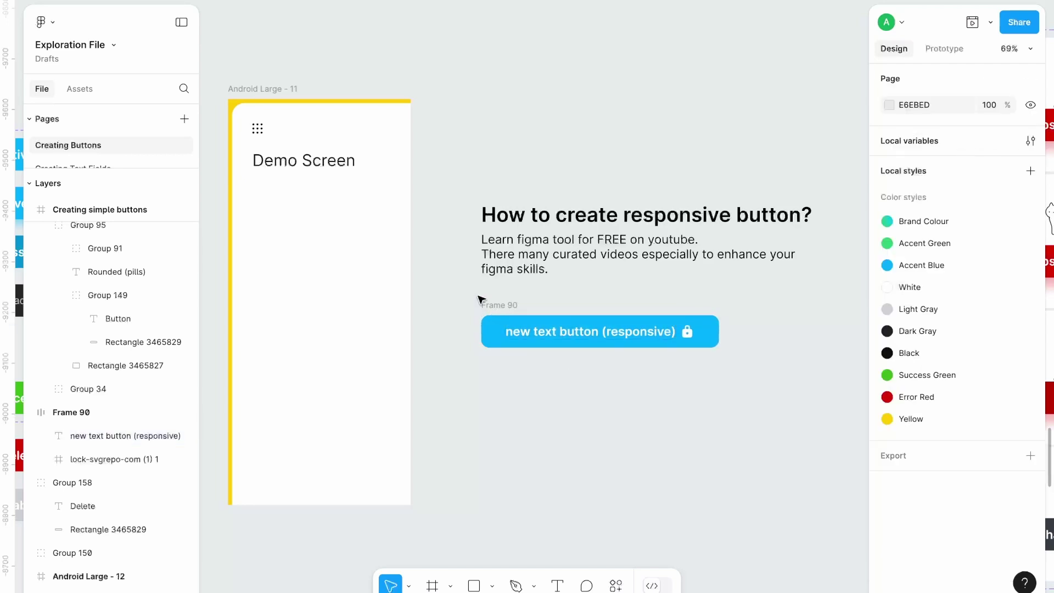
pyautogui.click(499, 311)
pyautogui.scroll(-2, 499, 310)
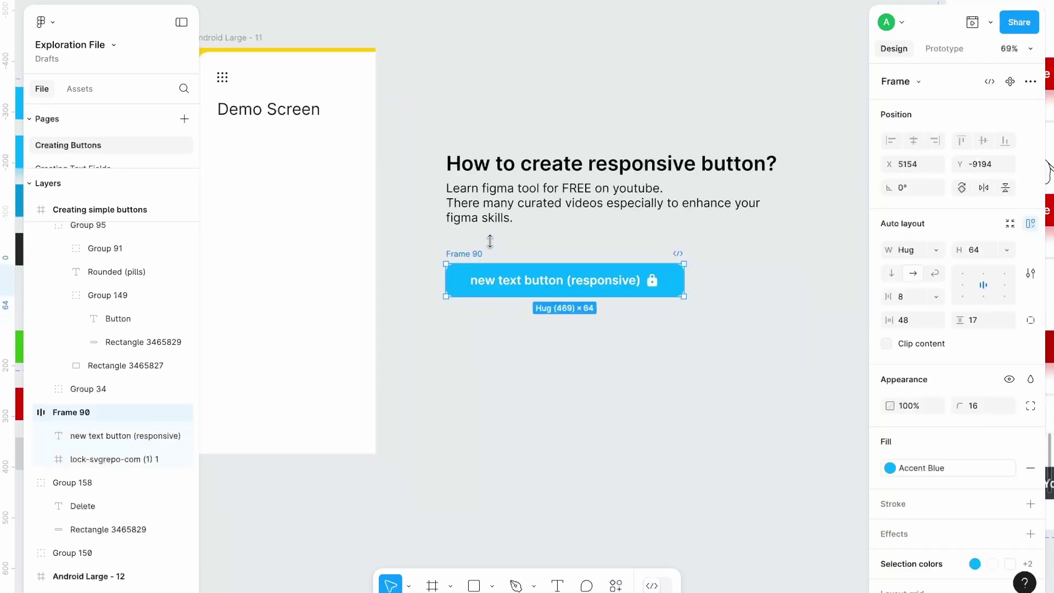
# Step: Relabel the button 'Learn Now' so it hugs to 257×64
pyautogui.doubleClick(534, 283)
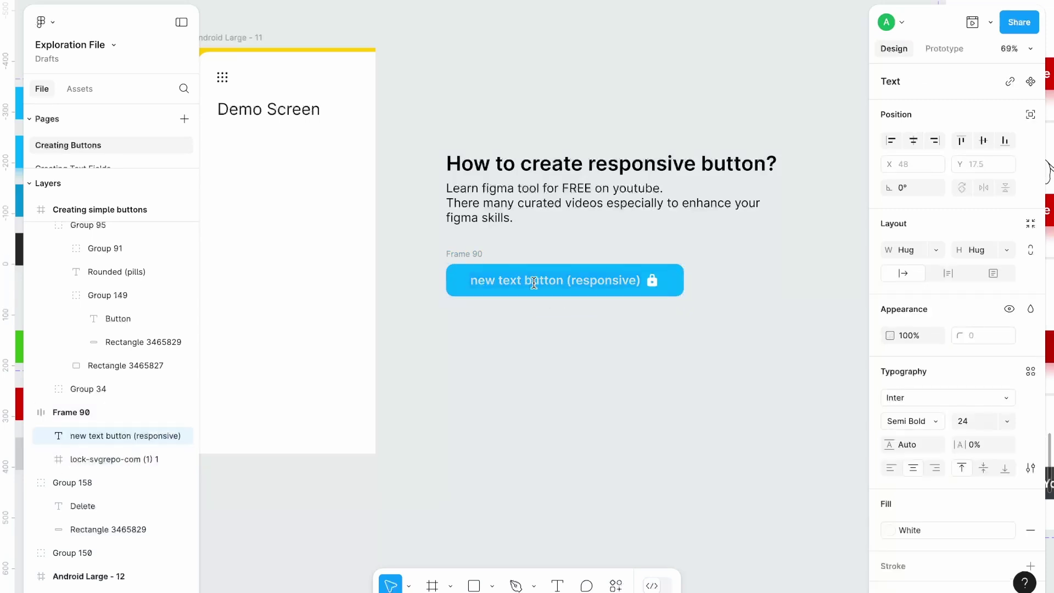
pyautogui.write('Learn Now')
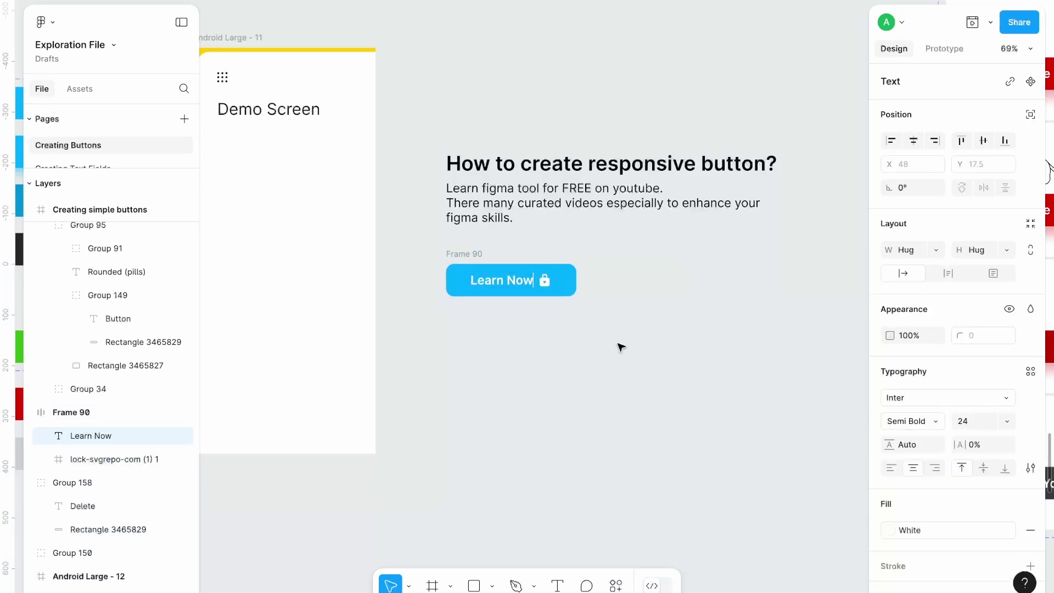
pyautogui.click(621, 348)
# Step: Duplicate the Learn Now button and place the copy near the bottom of Android Large - 11
pyautogui.click(466, 257)
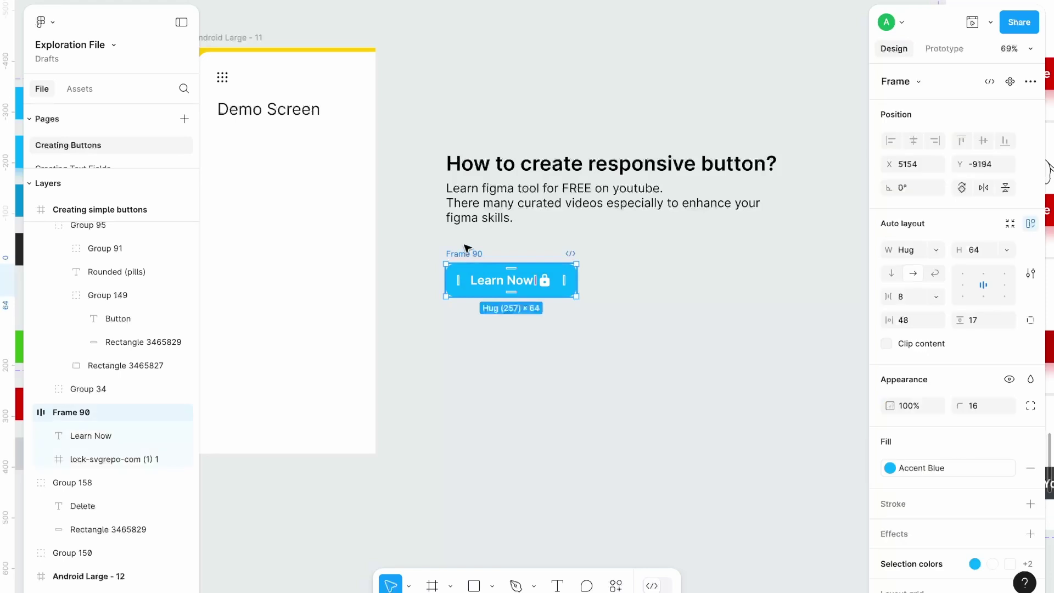
pyautogui.moveTo(465, 249); pyautogui.dragTo(464, 236)
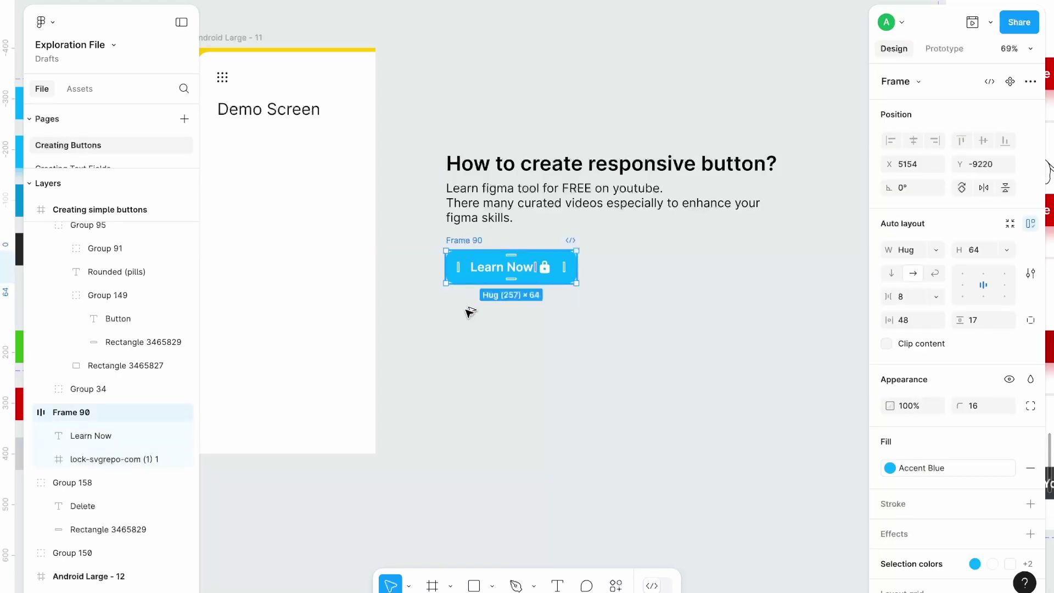
pyautogui.hotkey('ctrl', 'd')
pyautogui.hotkey('shift', 'Down')
pyautogui.hotkey('shift', 'Down')
pyautogui.hotkey('shift', 'Down')
pyautogui.hotkey('shift', 'Down')
pyautogui.hotkey('shift', 'Down')
pyautogui.hotkey('shift', 'Down')
pyautogui.hotkey('shift', 'Down')
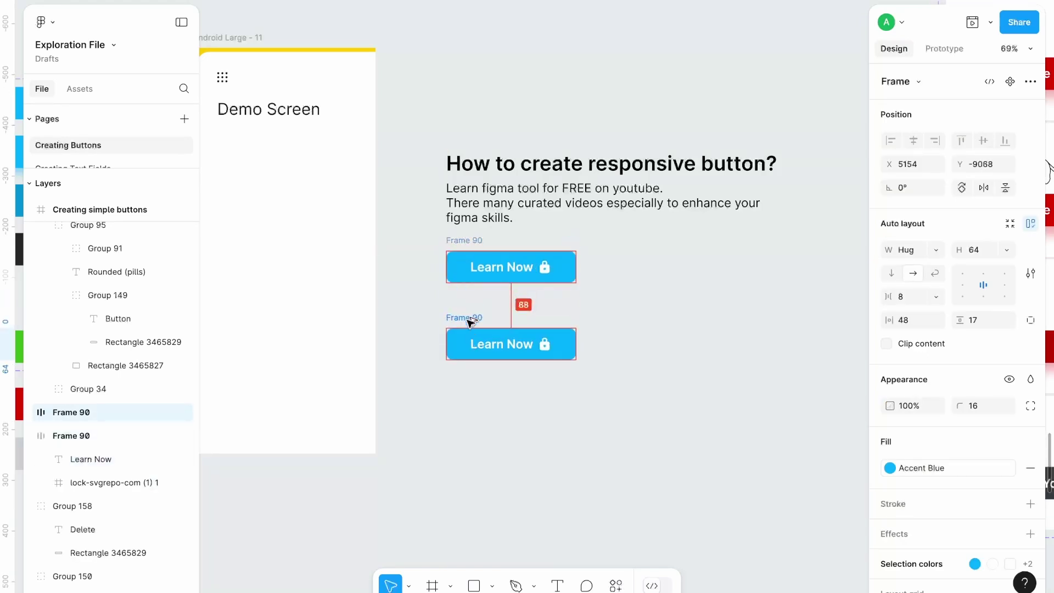
pyautogui.click(631, 329)
pyautogui.hscroll(-2, 630, 328)
pyautogui.moveTo(501, 314); pyautogui.dragTo(271, 387)
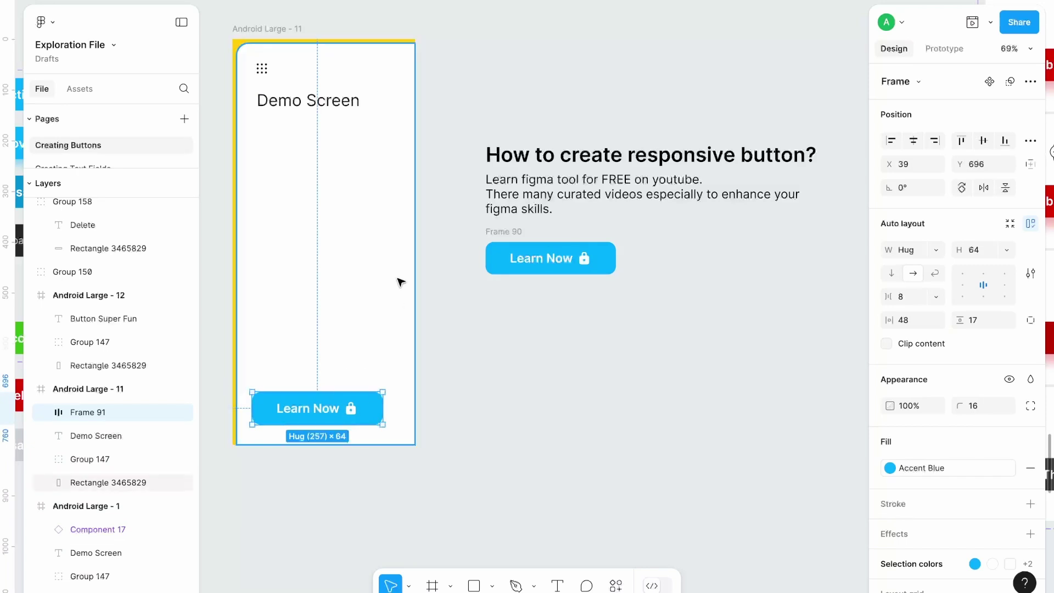
# Step: Test-widen the Android Large - 11 screen, undo it, and check the copied button
pyautogui.click(263, 27)
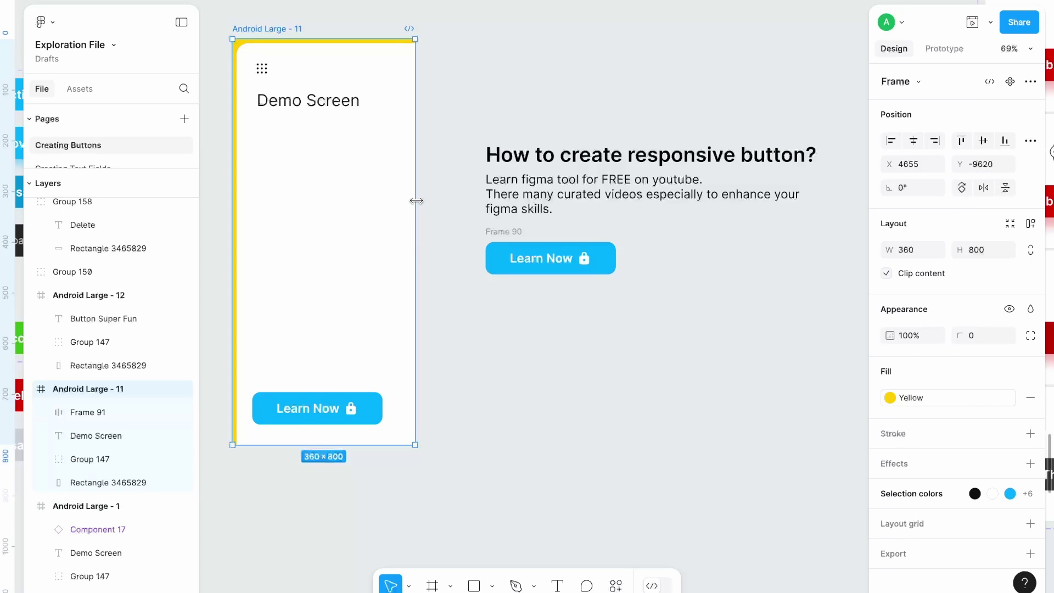
pyautogui.moveTo(416, 201); pyautogui.dragTo(439, 205)
pyautogui.hotkey('ctrl', 'z')
pyautogui.click(397, 394)
pyautogui.click(333, 409)
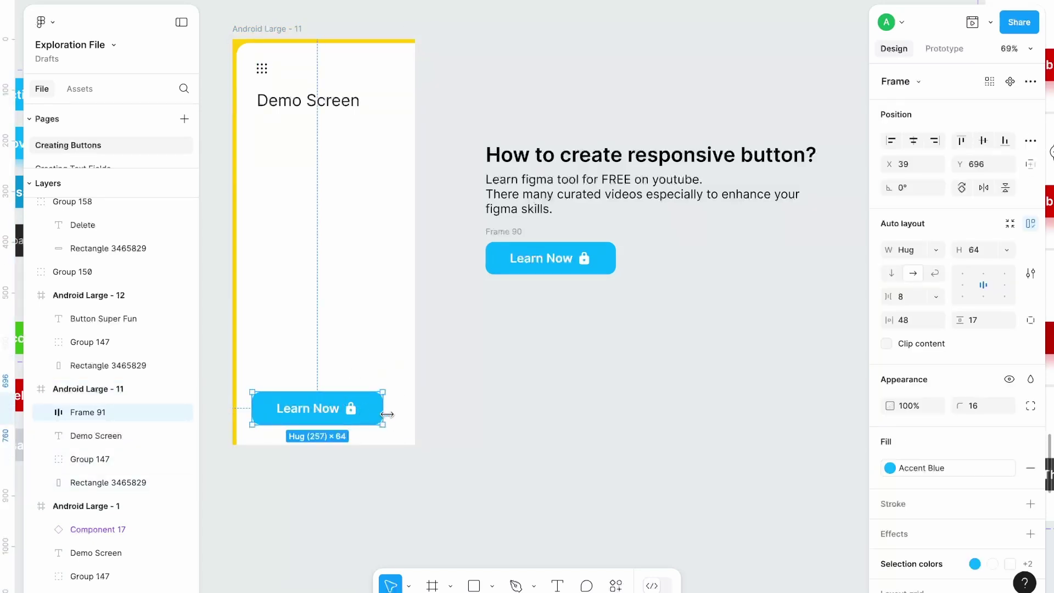
pyautogui.click(255, 33)
pyautogui.hscroll(-3, 483, 71)
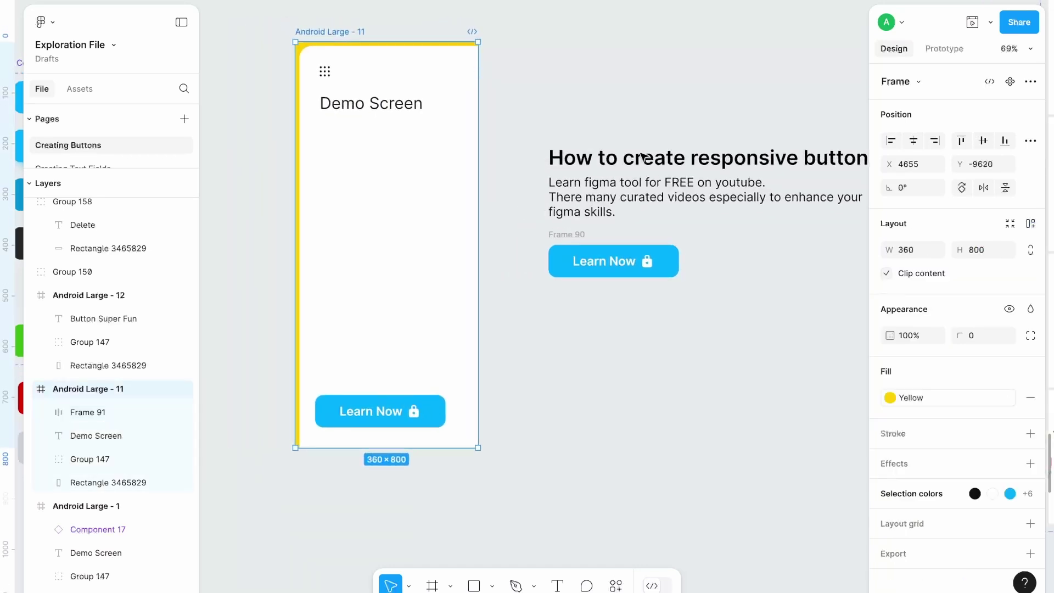
pyautogui.hscroll(1, 595, 404)
pyautogui.scroll(1, 595, 405)
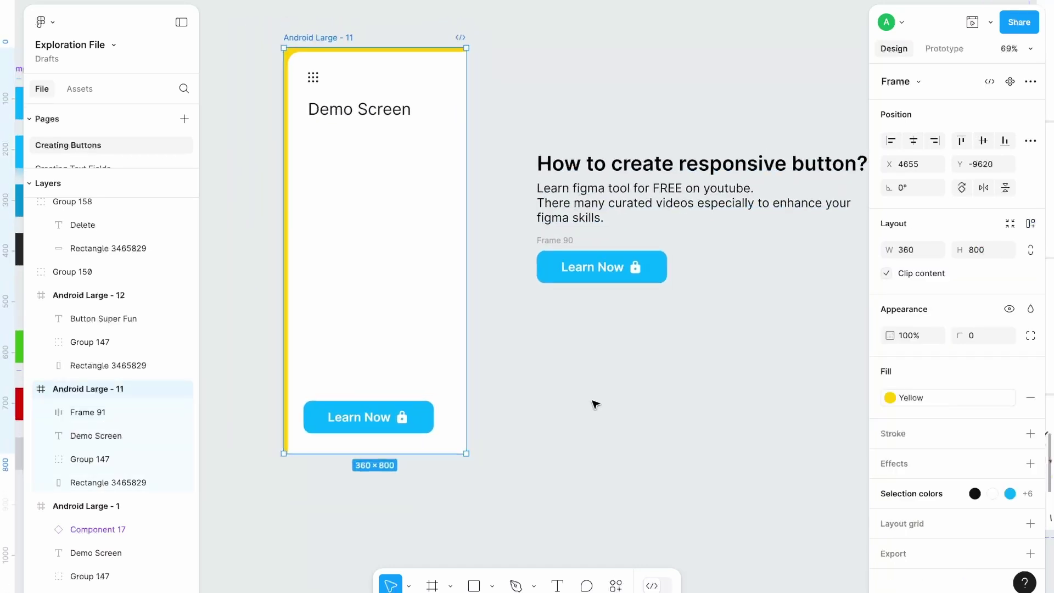
# Step: Give Frame 91 Left and right and Bottom constraints, then widen the demo screen to test
pyautogui.click(391, 437)
pyautogui.click(365, 419)
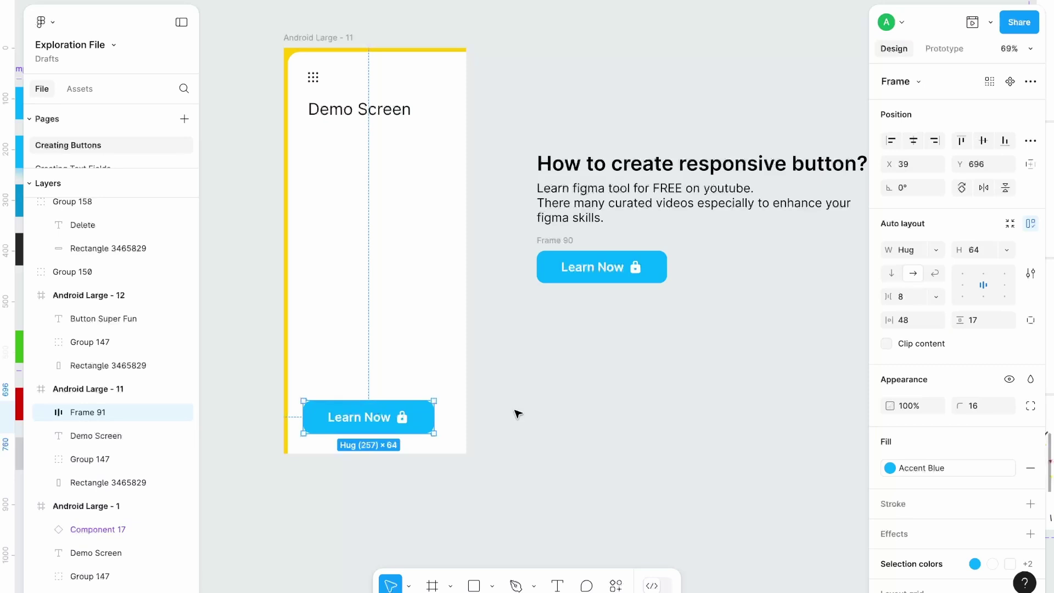
pyautogui.click(1030, 163)
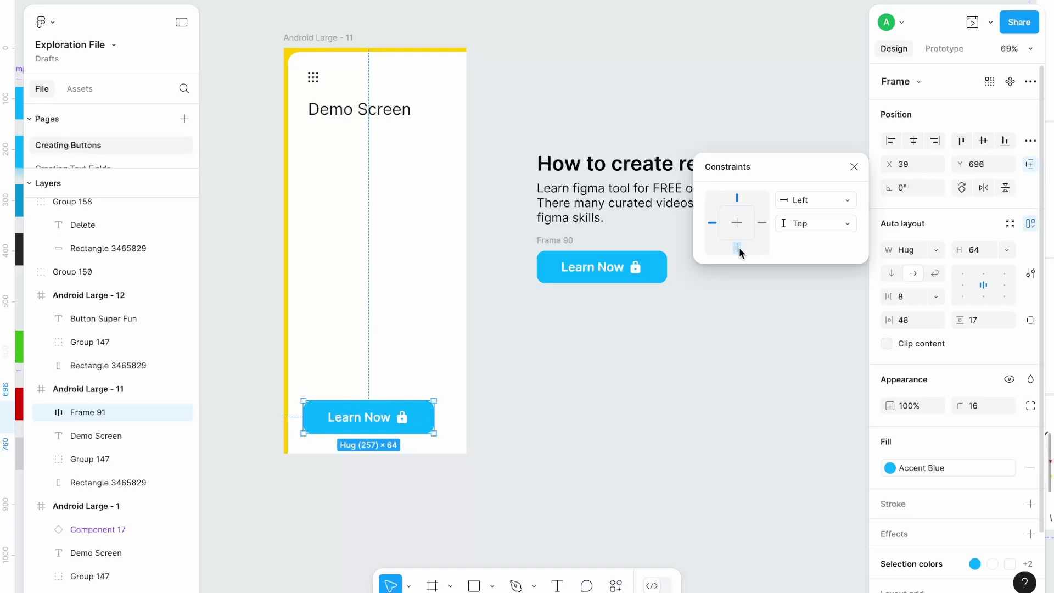
pyautogui.click(811, 201)
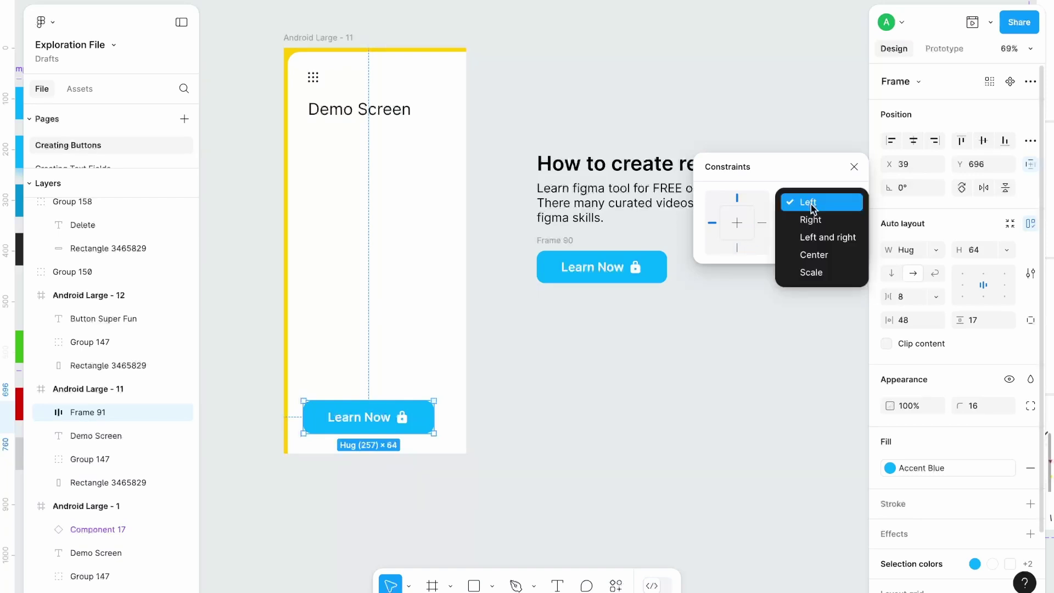
pyautogui.click(818, 238)
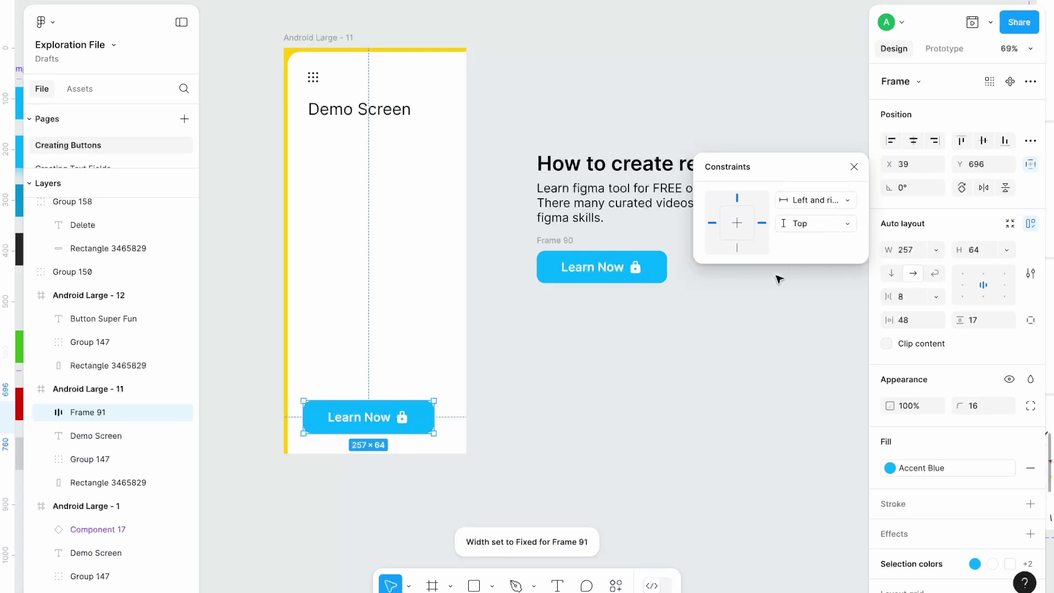
pyautogui.click(812, 223)
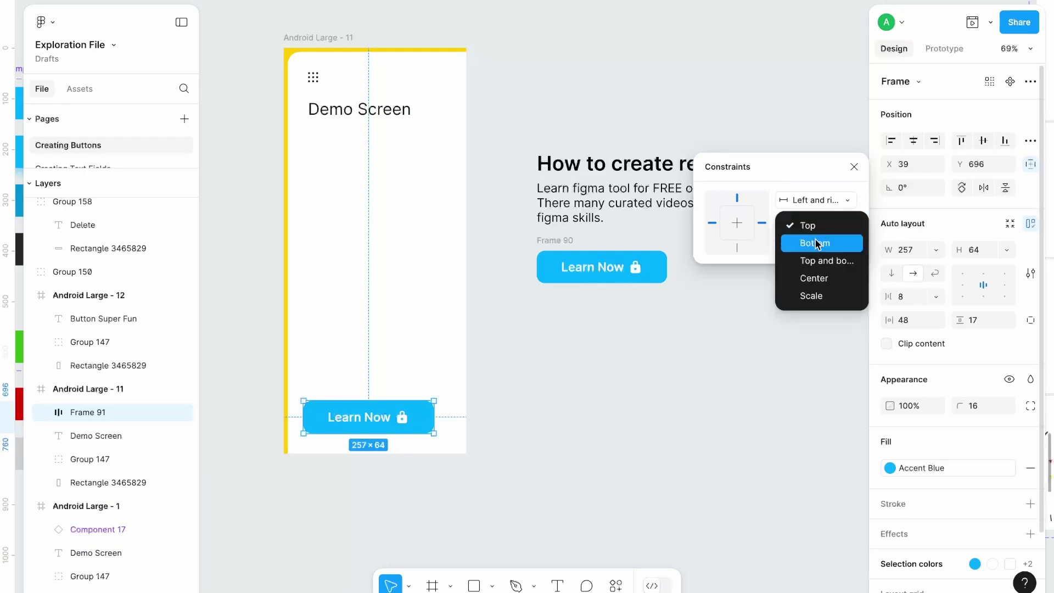
pyautogui.click(815, 242)
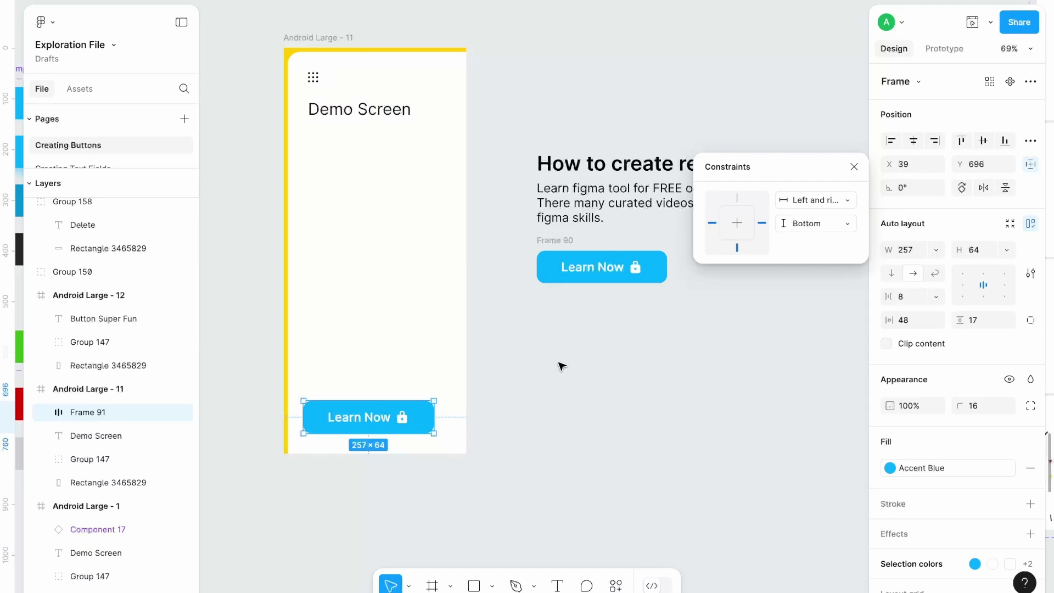
pyautogui.click(528, 343)
pyautogui.click(323, 45)
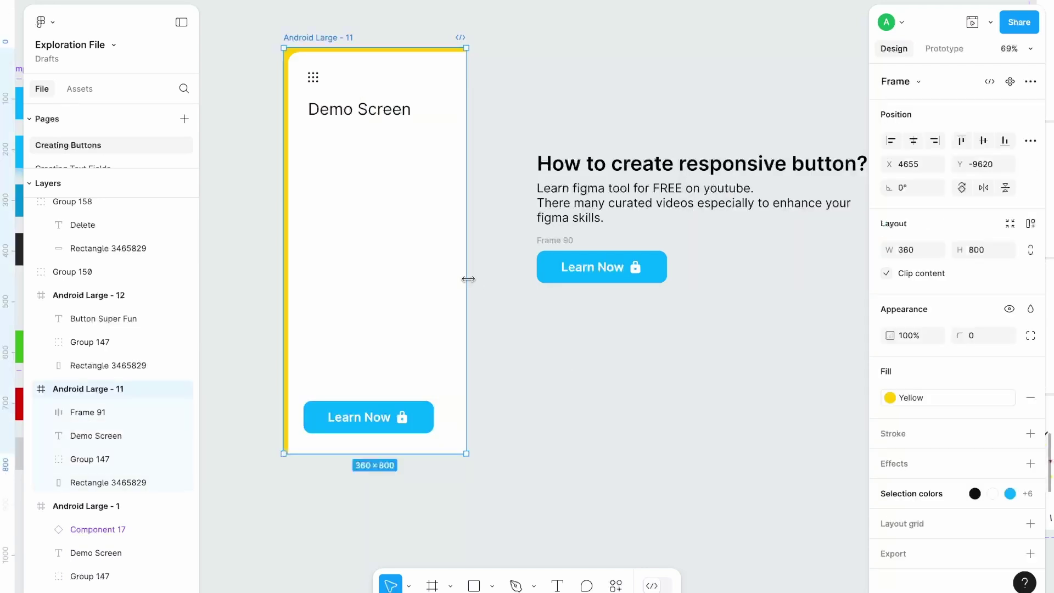
pyautogui.moveTo(541, 280); pyautogui.dragTo(459, 284)
# Step: Shift the heading, description and button block slightly to the right
pyautogui.moveTo(527, 288); pyautogui.dragTo(659, 159)
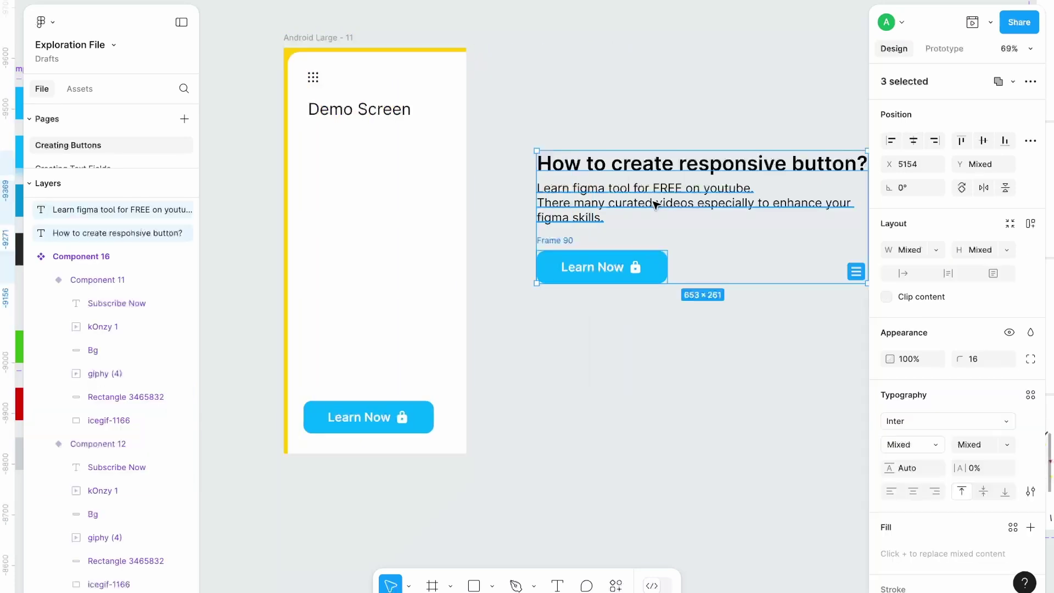
pyautogui.moveTo(664, 207); pyautogui.dragTo(672, 207)
pyautogui.click(490, 429)
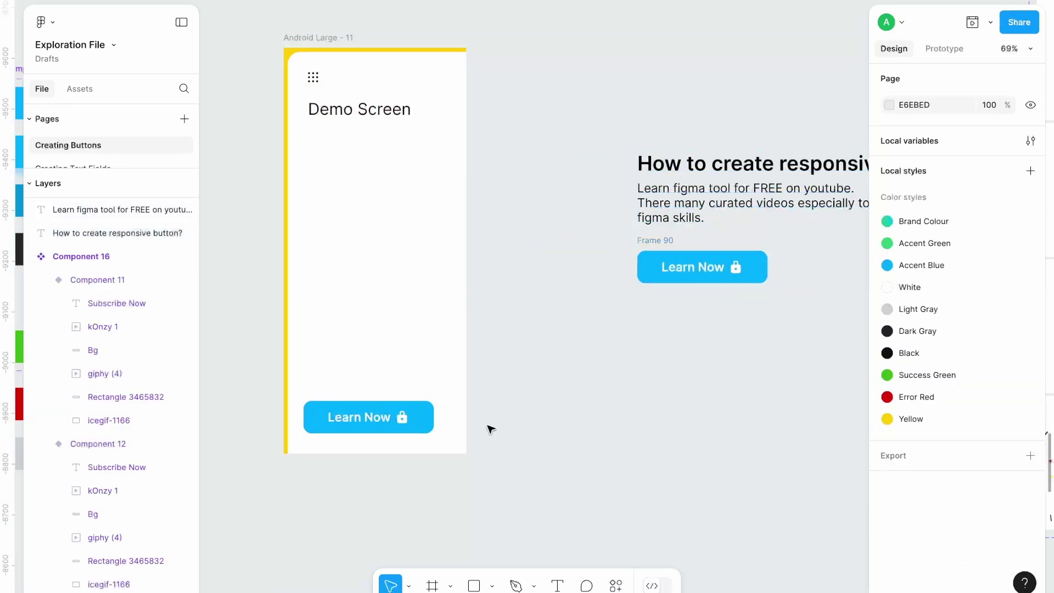
pyautogui.click(367, 417)
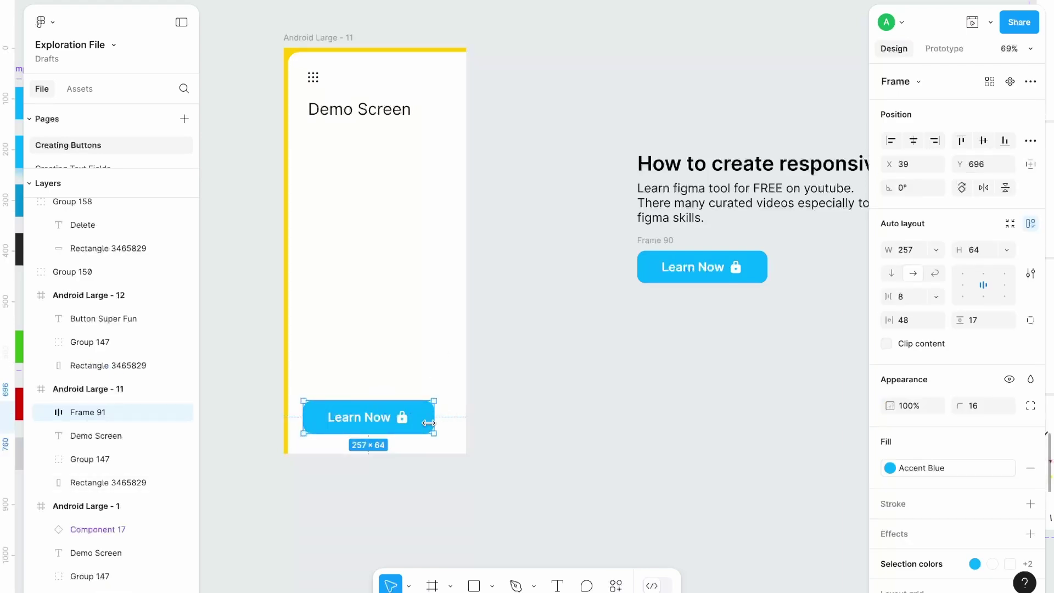
pyautogui.hscroll(3, 549, 384)
pyautogui.click(678, 351)
# Step: Group the heading, description and Learn Now button and convert it into vertical auto layout (Frame 169)
pyautogui.moveTo(483, 148); pyautogui.dragTo(682, 353)
pyautogui.hotkey('ctrl', 'g')
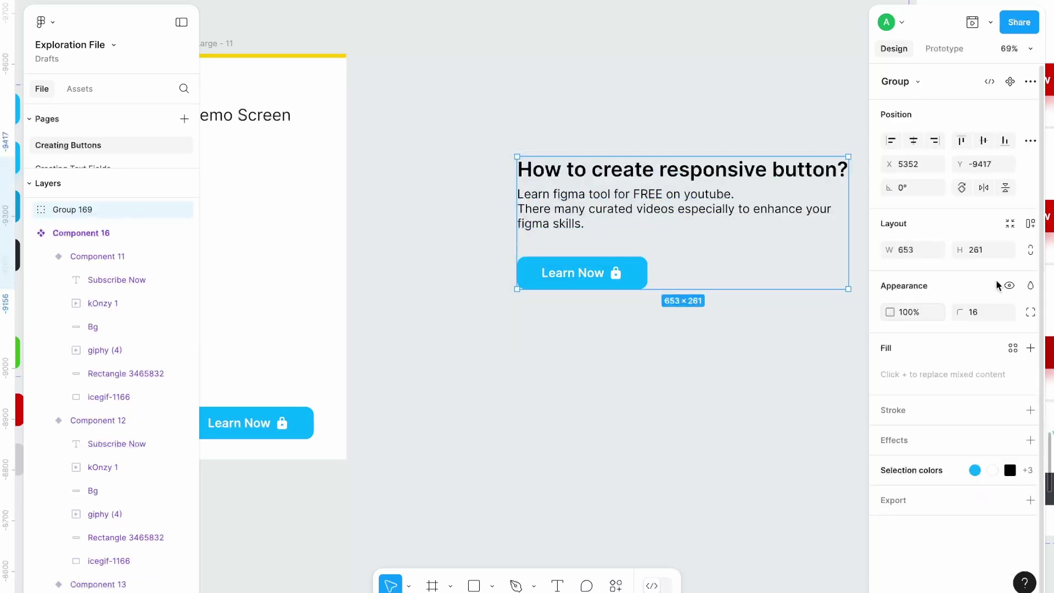
pyautogui.click(1030, 229)
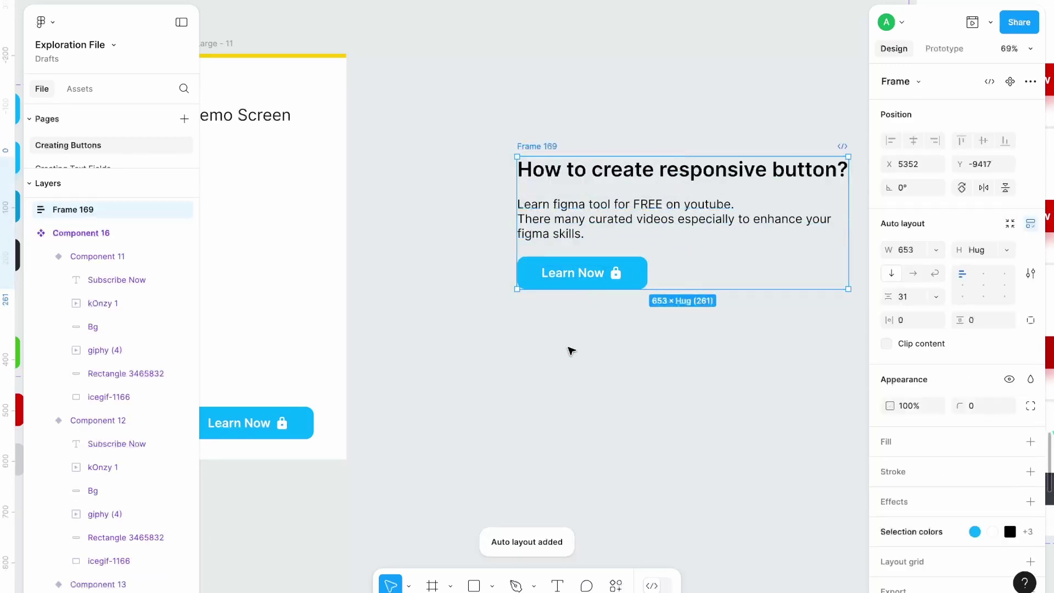
pyautogui.click(586, 314)
pyautogui.click(576, 276)
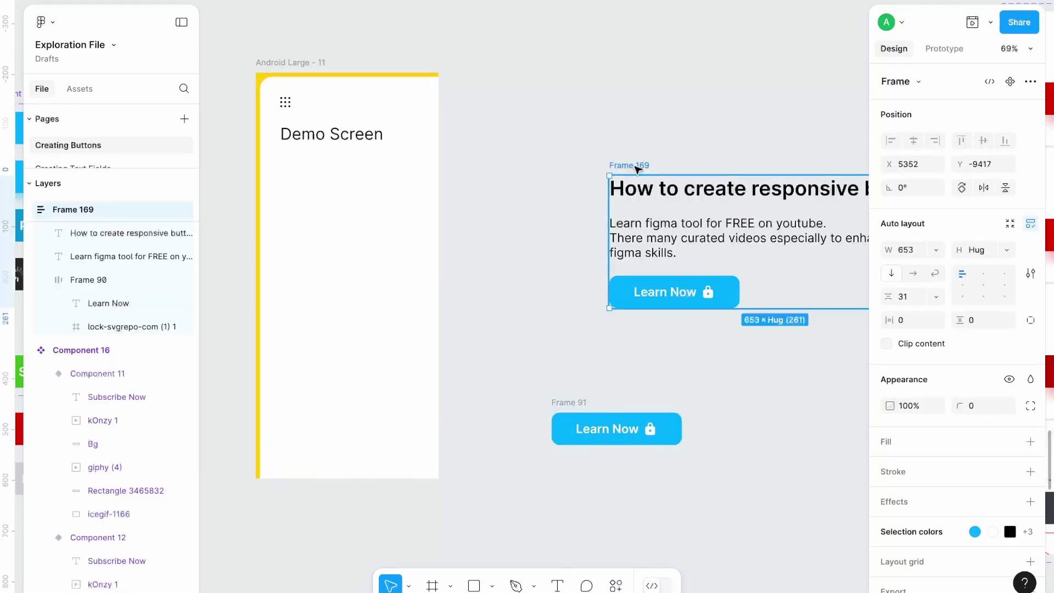
# Step: Move Frame 169 toward Android Large - 11 and delete the Demo Screen title
pyautogui.moveTo(631, 166); pyautogui.dragTo(316, 190)
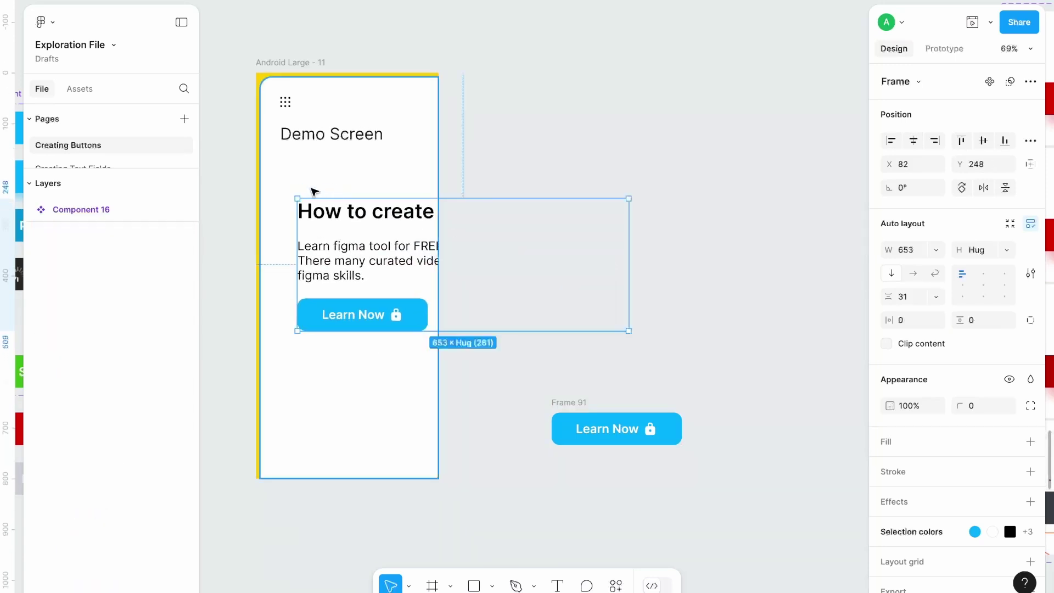
pyautogui.hotkey('ctrl', 'z')
pyautogui.hotkey('ctrl', 'z')
pyautogui.hotkey('ctrl', 'shift', 'z')
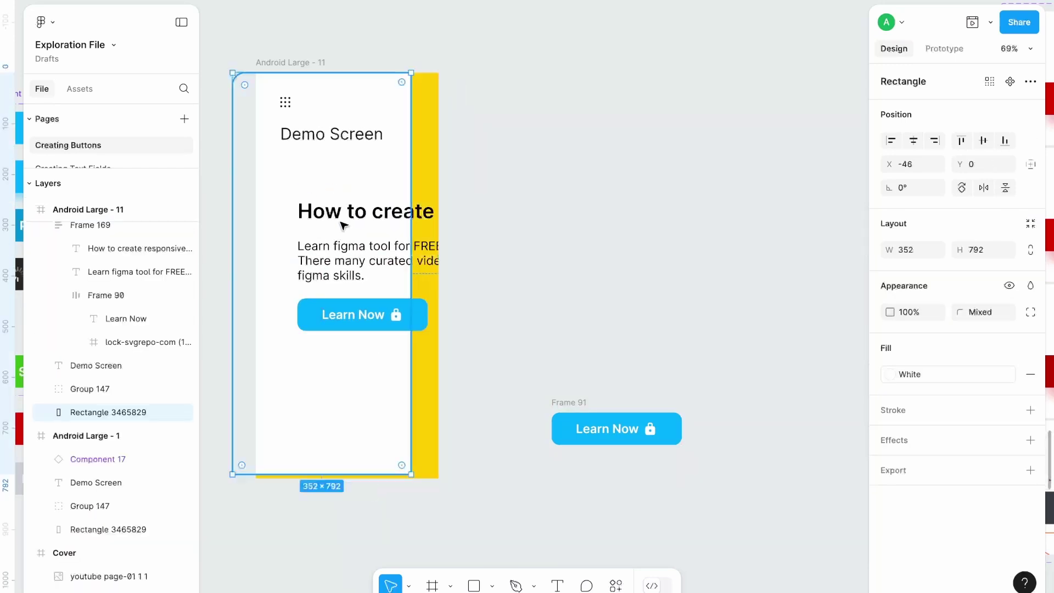
pyautogui.hotkey('ctrl', 'shift', 'z')
pyautogui.click(348, 137)
pyautogui.press('Delete')
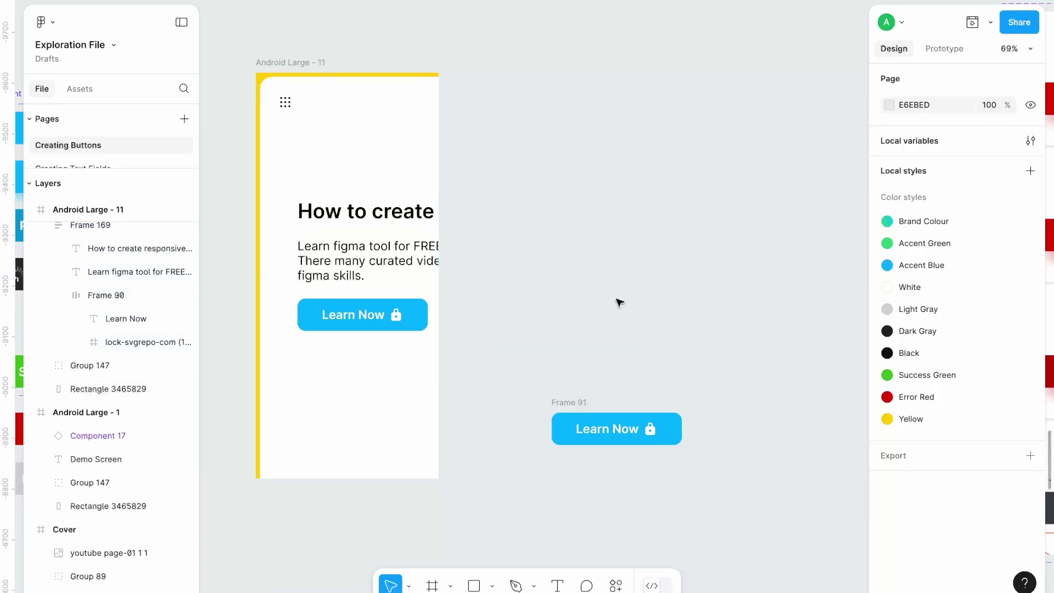
# Step: Place Frame 169 inside the screen, narrow it to about 287 px and centre it
pyautogui.moveTo(364, 219); pyautogui.dragTo(333, 170)
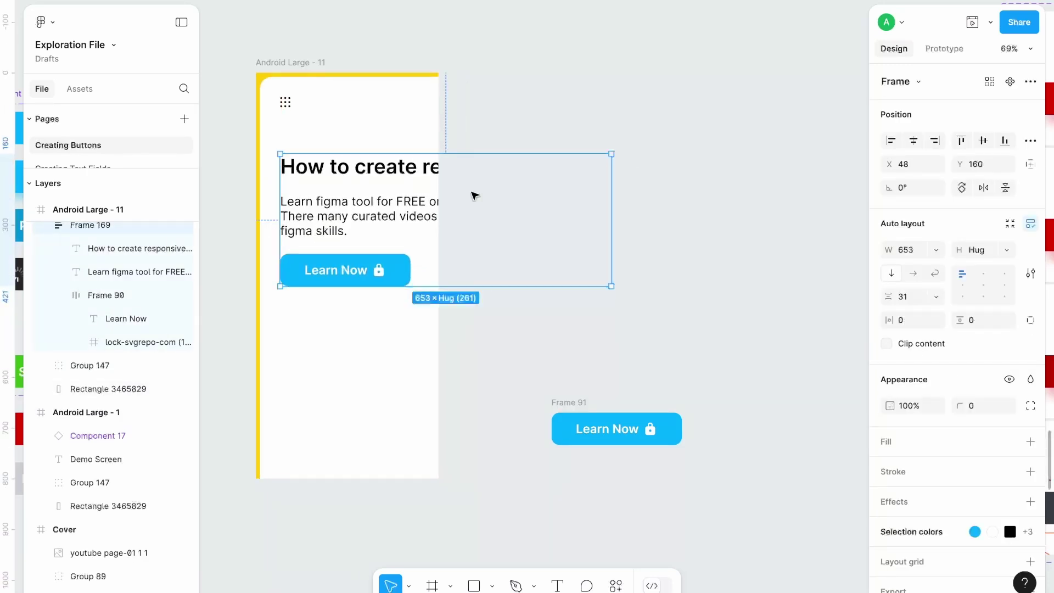
pyautogui.moveTo(609, 199); pyautogui.dragTo(426, 199)
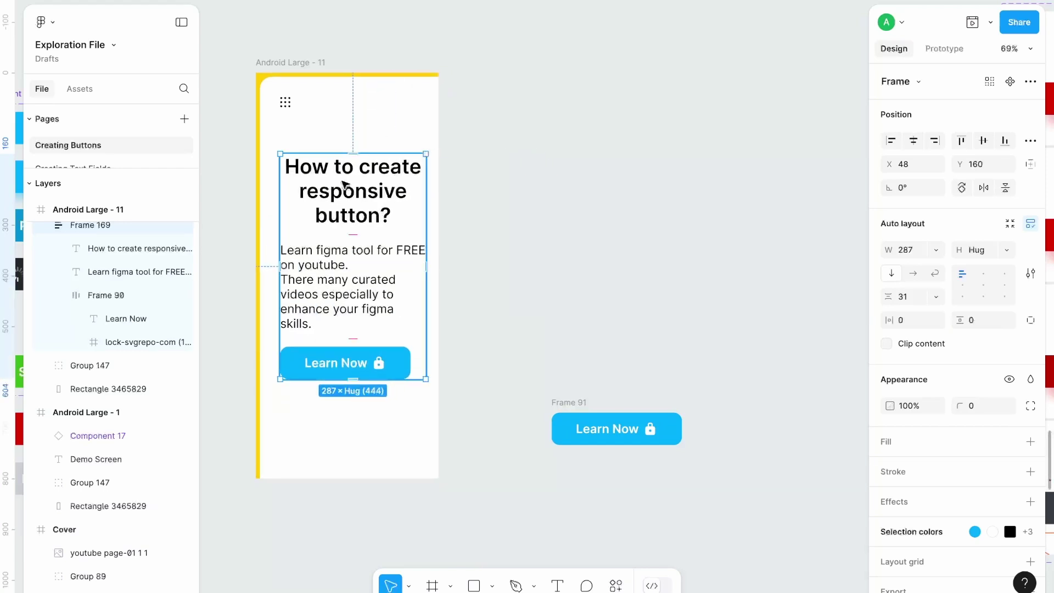
pyautogui.moveTo(345, 185); pyautogui.dragTo(339, 185)
pyautogui.click(432, 217)
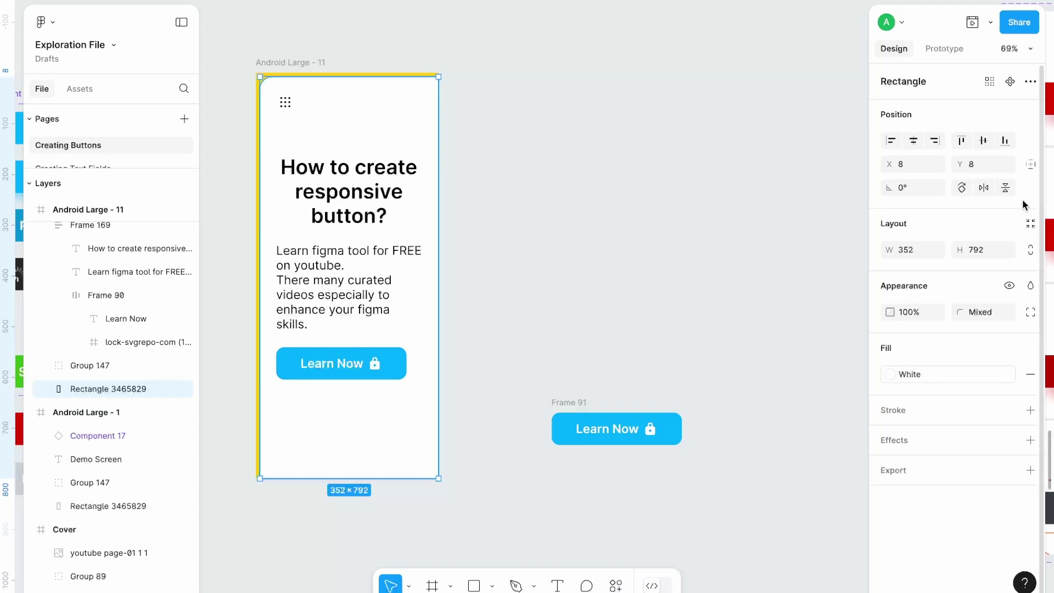
# Step: Set the white background rectangle's constraints to Left and right and Top and bottom
pyautogui.click(1031, 166)
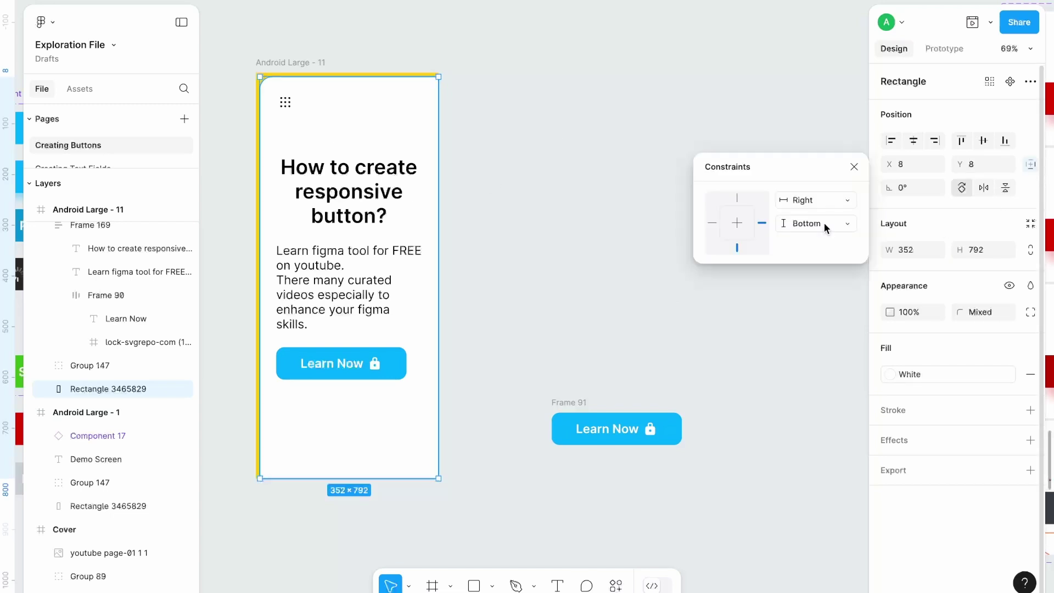
pyautogui.click(802, 201)
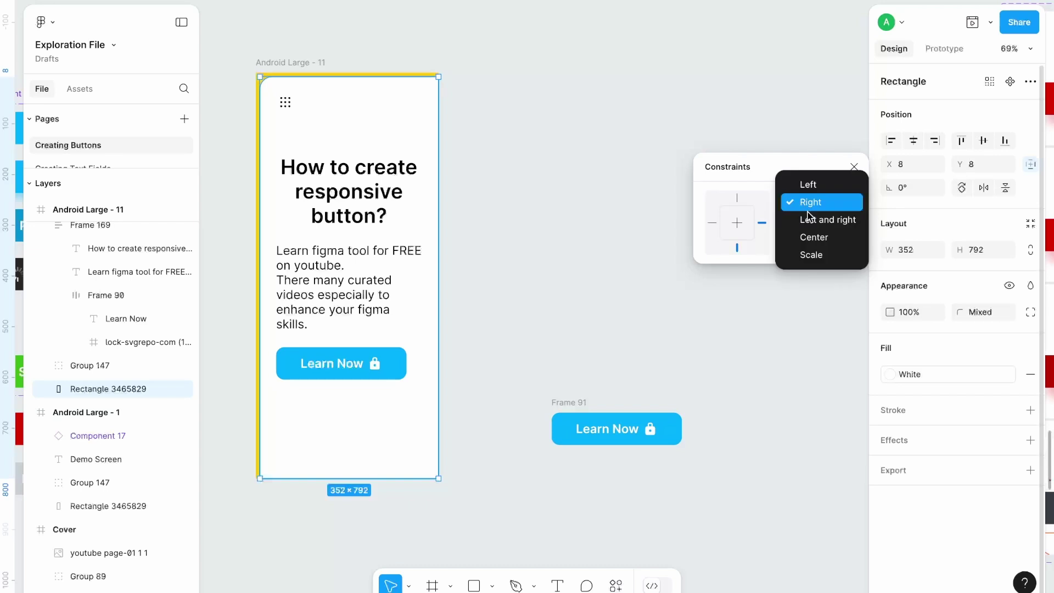
pyautogui.click(810, 220)
pyautogui.click(808, 224)
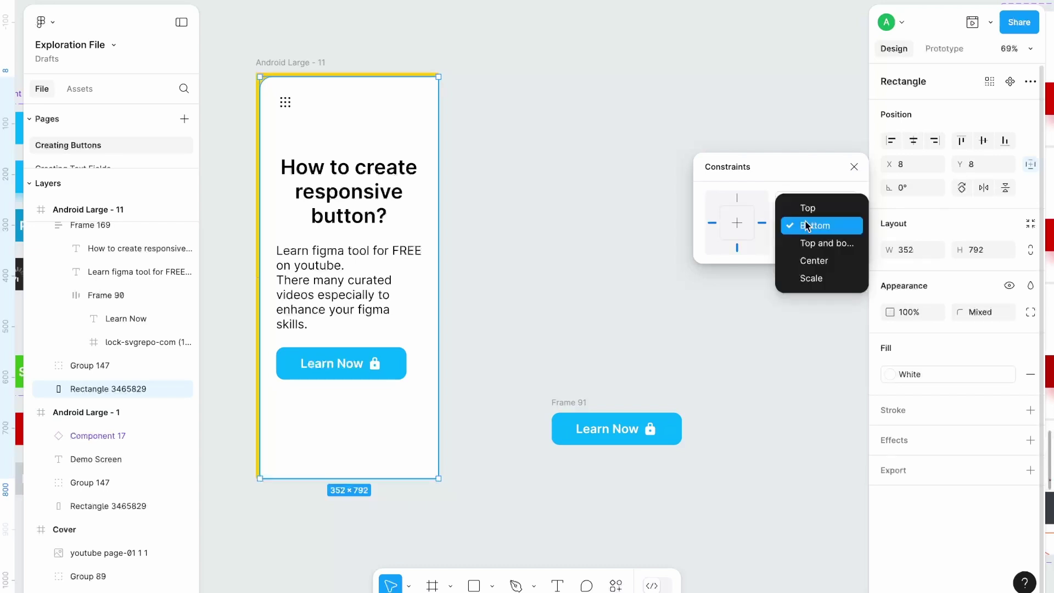
pyautogui.click(812, 248)
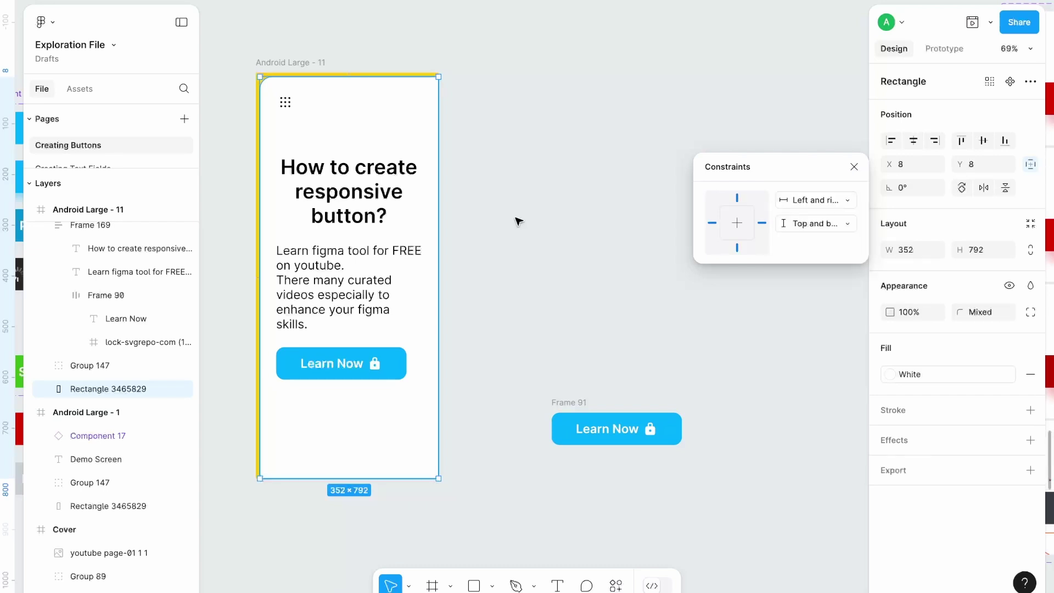
# Step: Give Frame 169 Left and right and Top constraints and move it up to Y 118
pyautogui.click(333, 193)
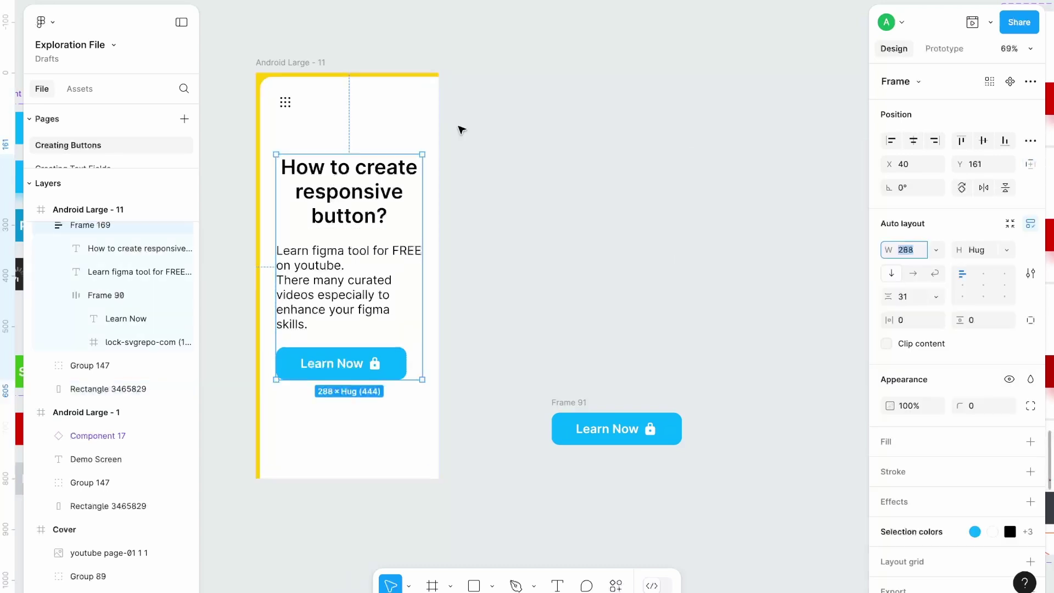
pyautogui.click(1031, 164)
pyautogui.click(808, 202)
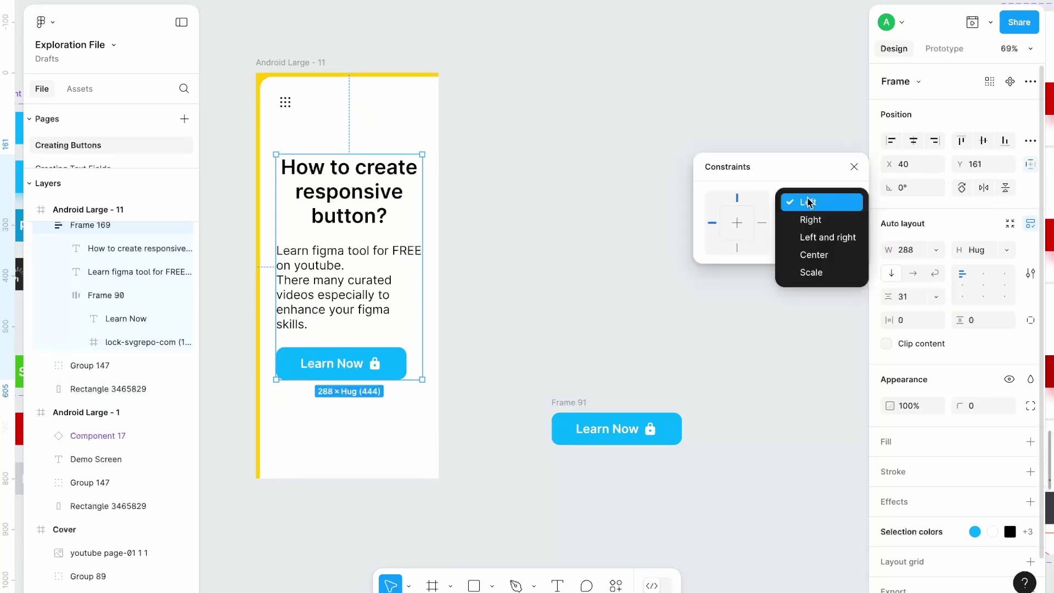
pyautogui.click(815, 239)
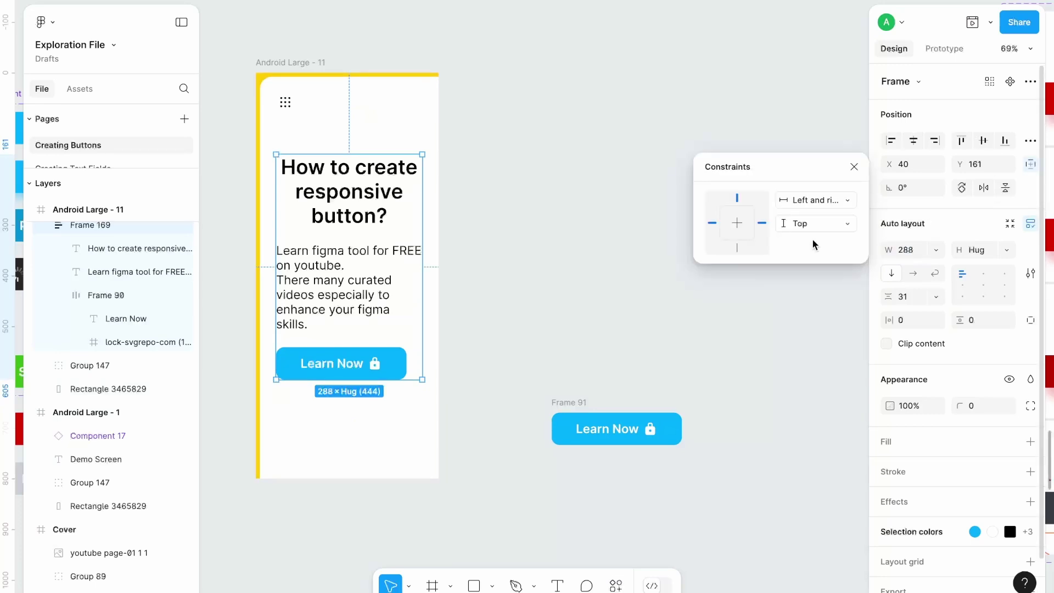
pyautogui.click(812, 223)
pyautogui.click(812, 229)
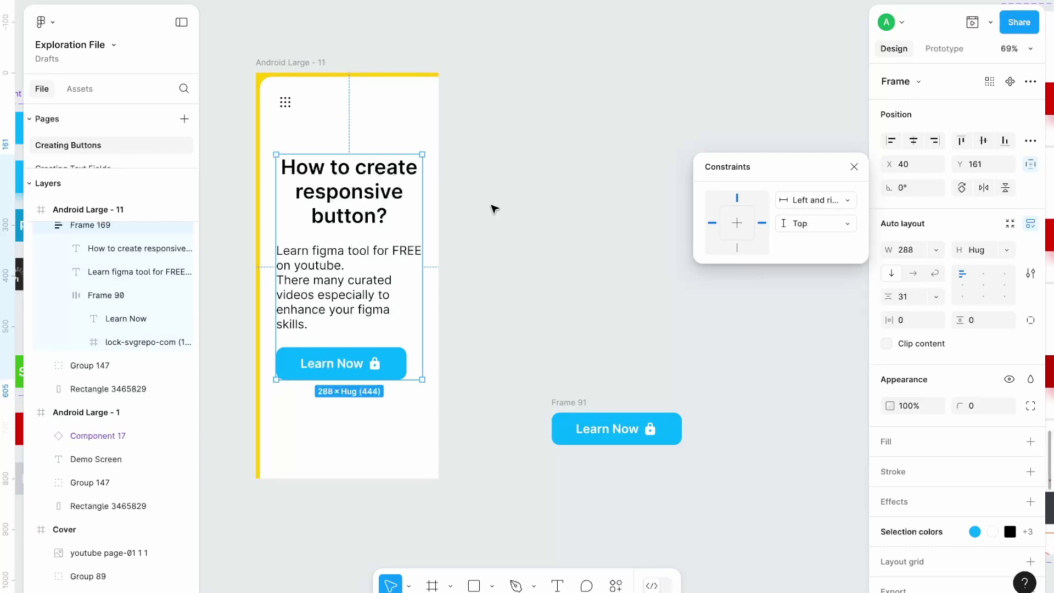
pyautogui.moveTo(350, 177); pyautogui.dragTo(348, 156)
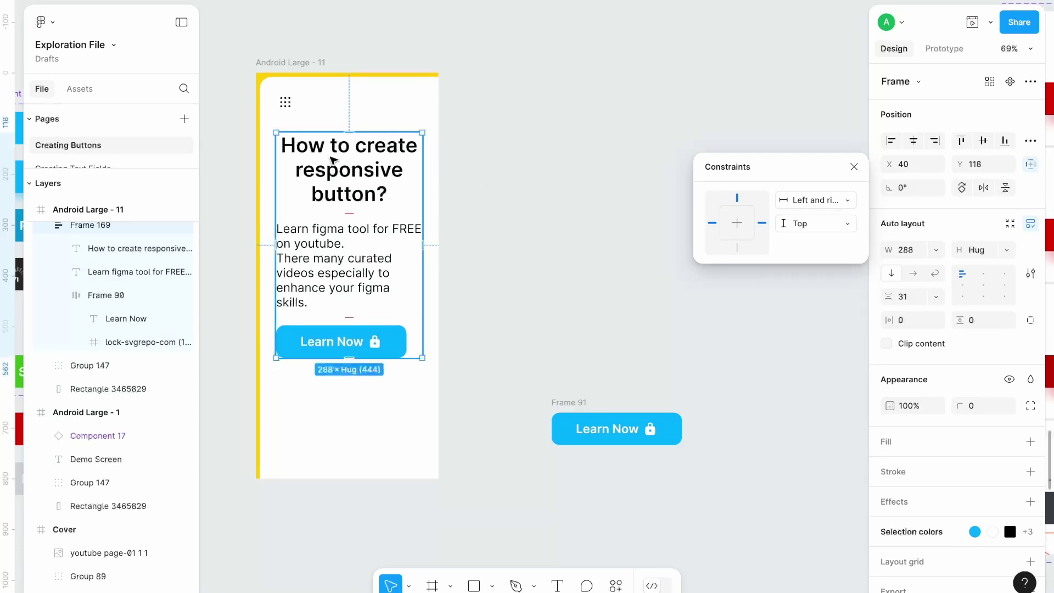
# Step: Left-align the heading and paragraph text
pyautogui.click(333, 160)
pyautogui.keyDown('shift'); pyautogui.click(332, 264); pyautogui.keyUp('shift')
pyautogui.click(892, 469)
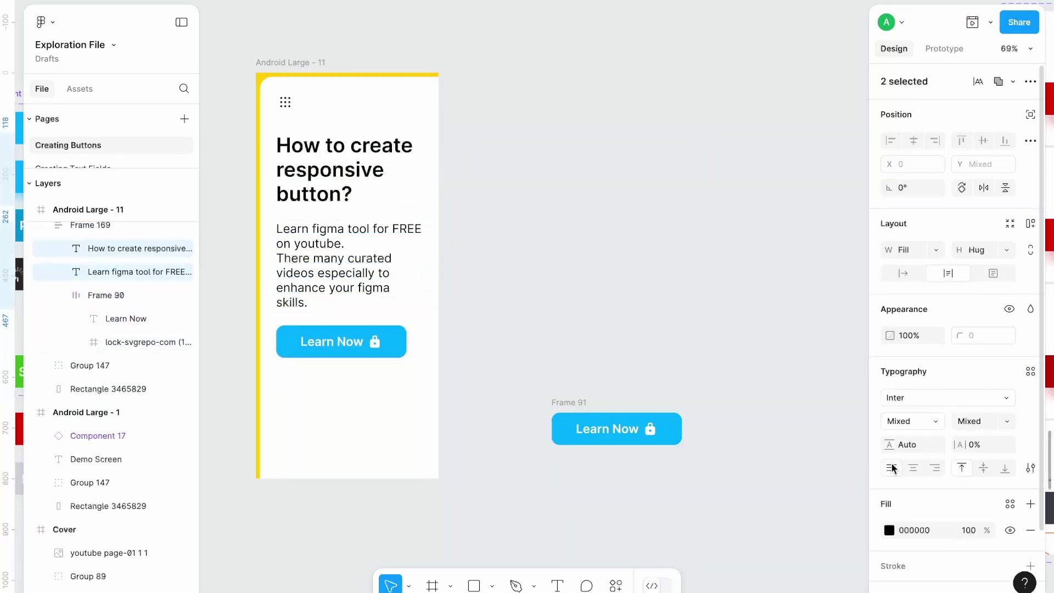
# Step: Set both texts to Fill container width and widen Android Large - 11 to 370 to test reflow
pyautogui.click(373, 351)
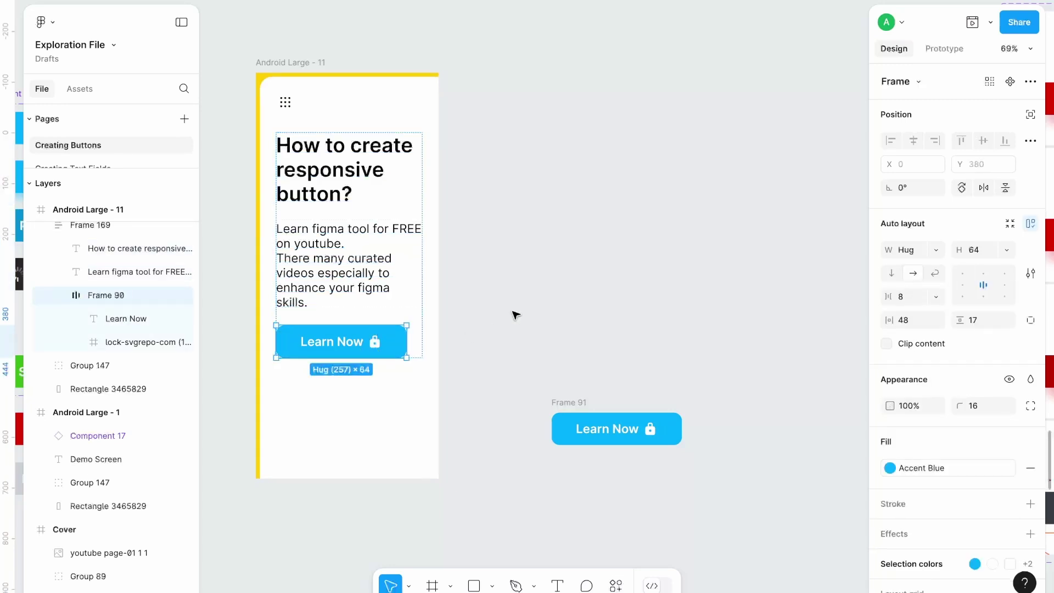
pyautogui.click(324, 265)
pyautogui.keyDown('shift'); pyautogui.click(329, 184); pyautogui.keyUp('shift')
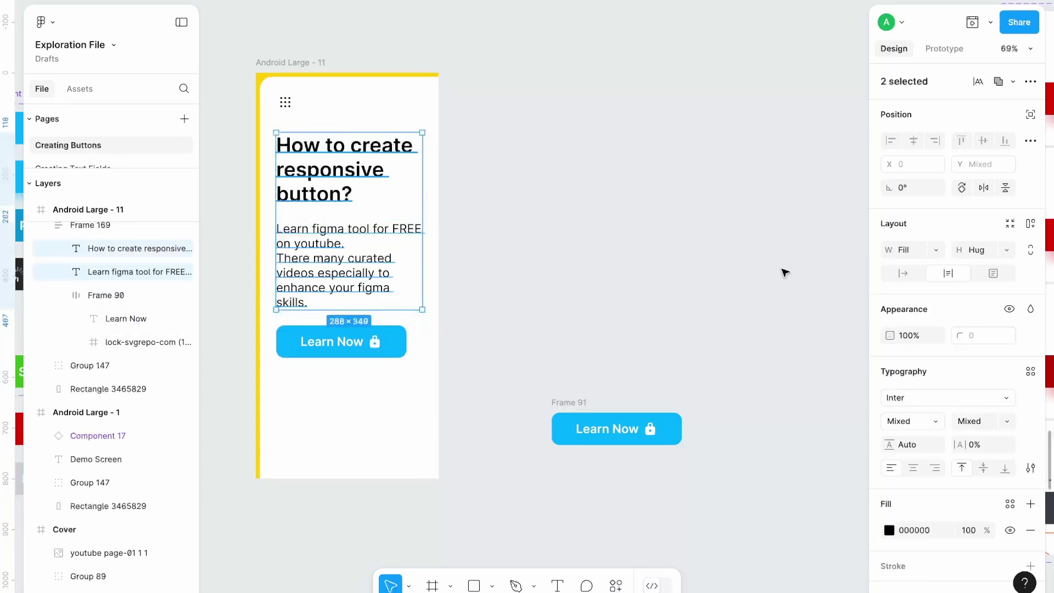
pyautogui.click(937, 251)
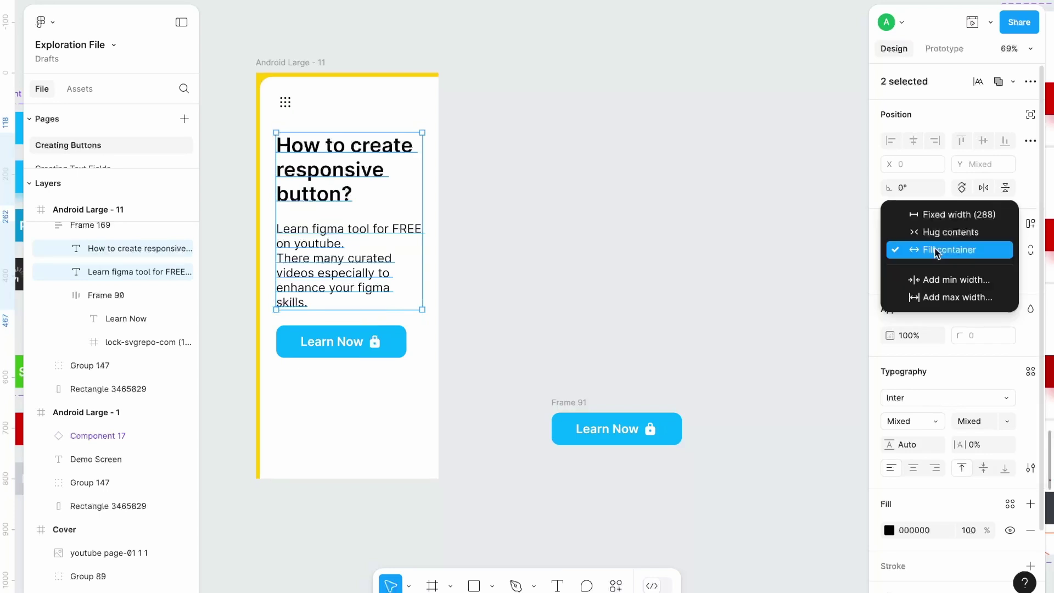
pyautogui.click(549, 198)
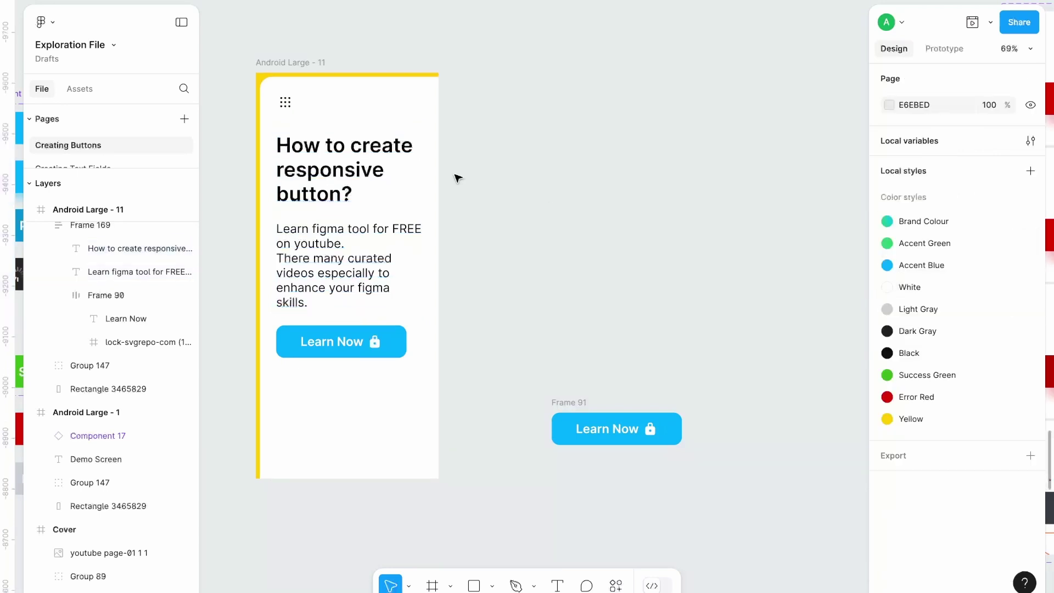
pyautogui.click(431, 291)
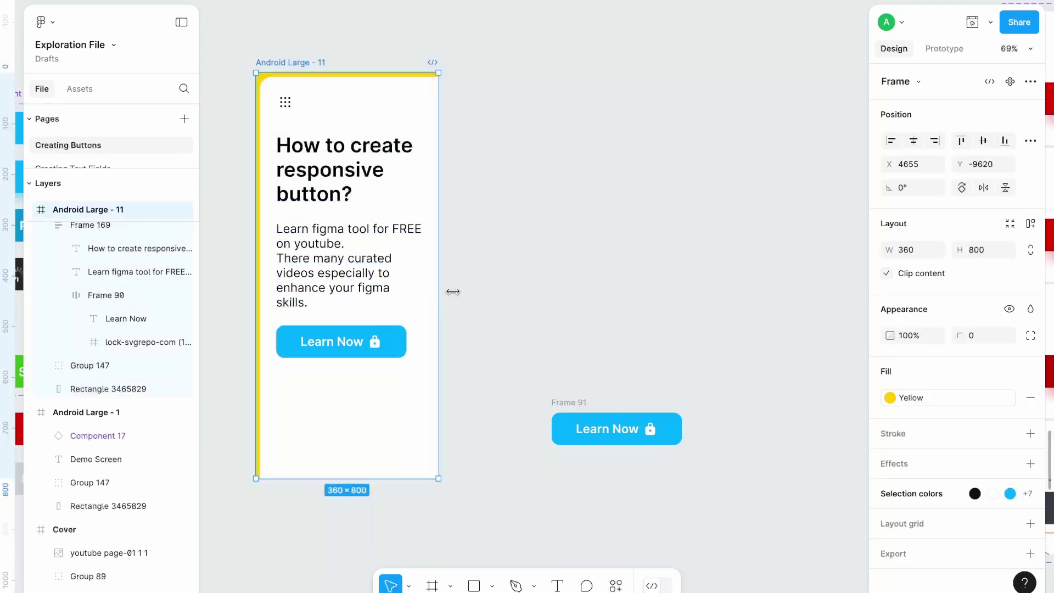
pyautogui.moveTo(508, 292); pyautogui.dragTo(443, 271)
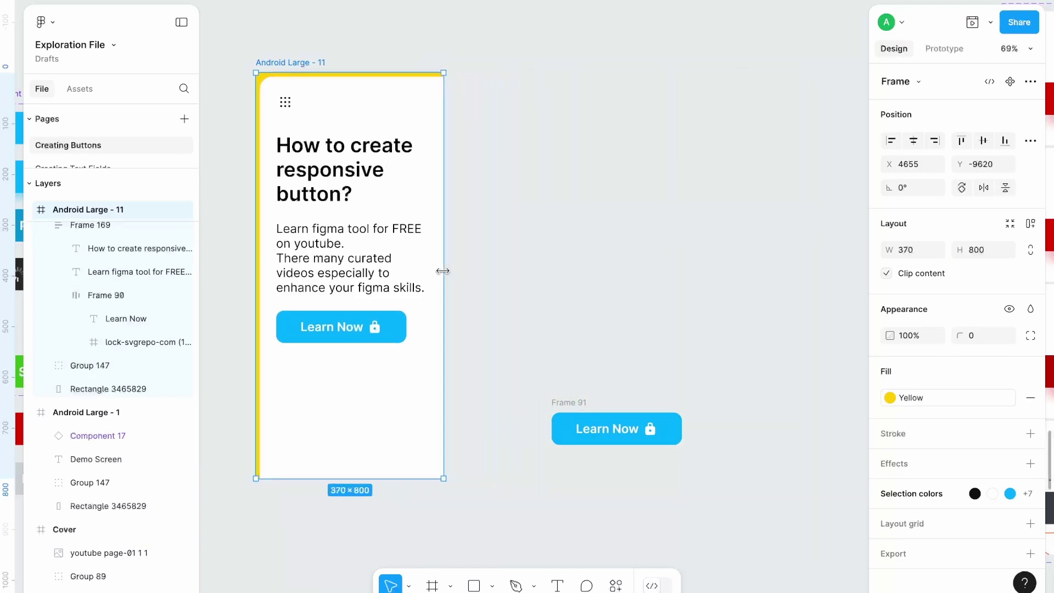
# Step: Set the Learn Now button (Frame 90) width to Fill container
pyautogui.doubleClick(382, 328)
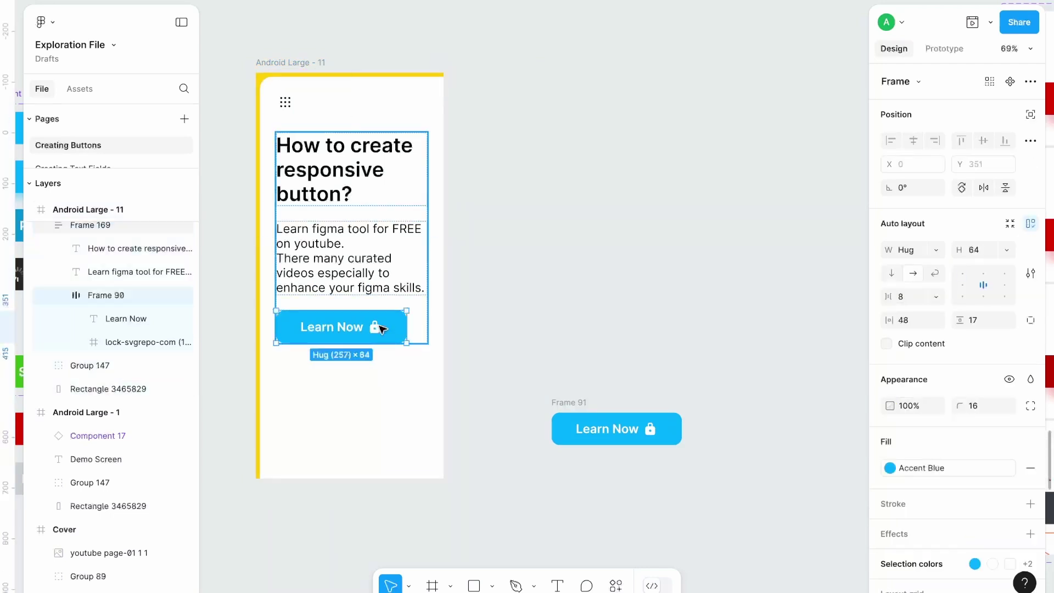
pyautogui.click(937, 251)
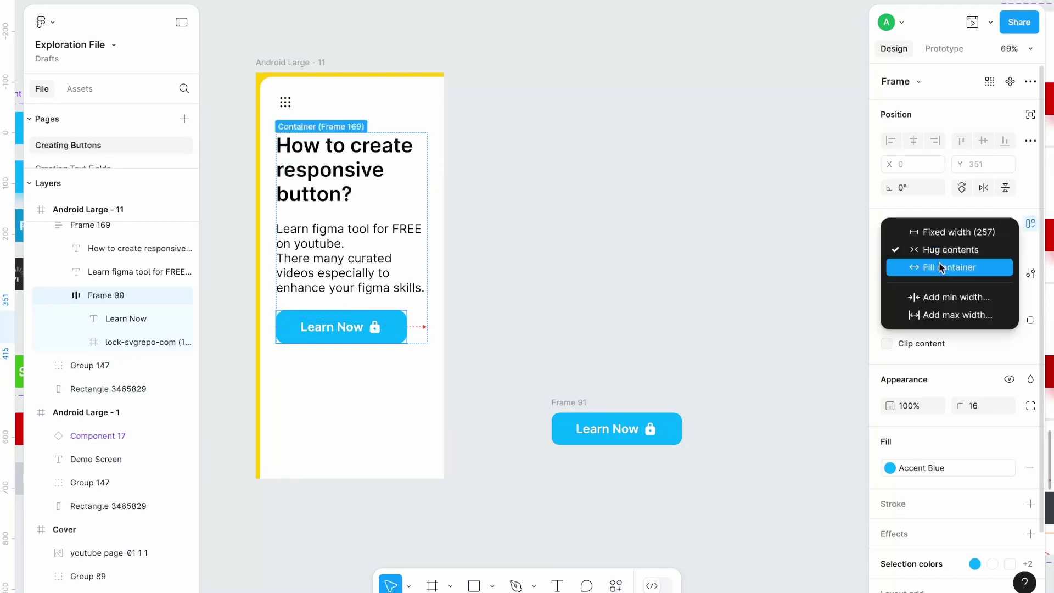
pyautogui.click(939, 265)
# Step: Resize Android Large - 11 wider, then narrower, to test the button stretching
pyautogui.click(556, 256)
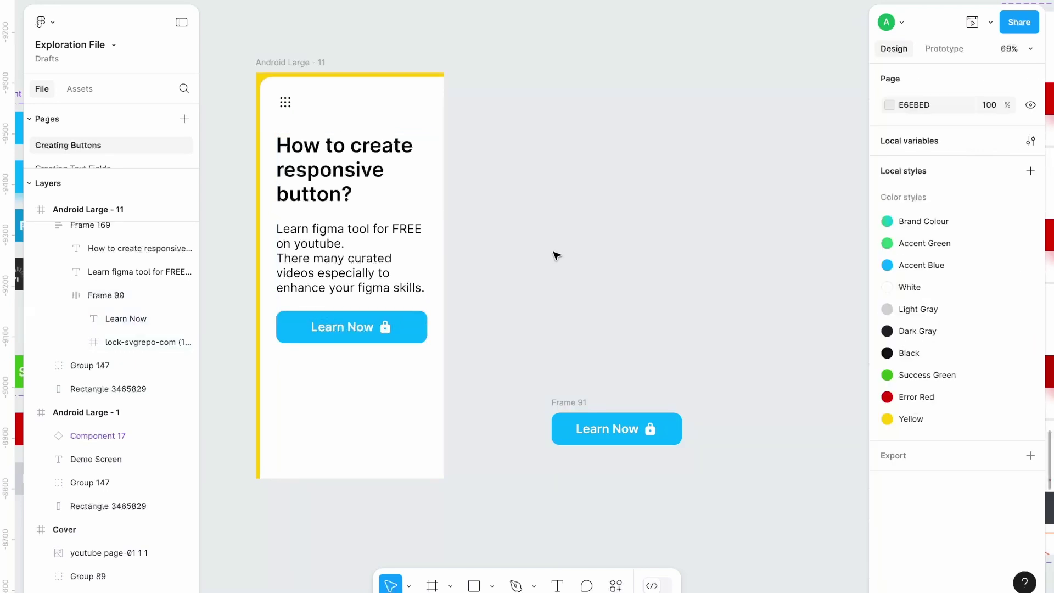
pyautogui.click(290, 64)
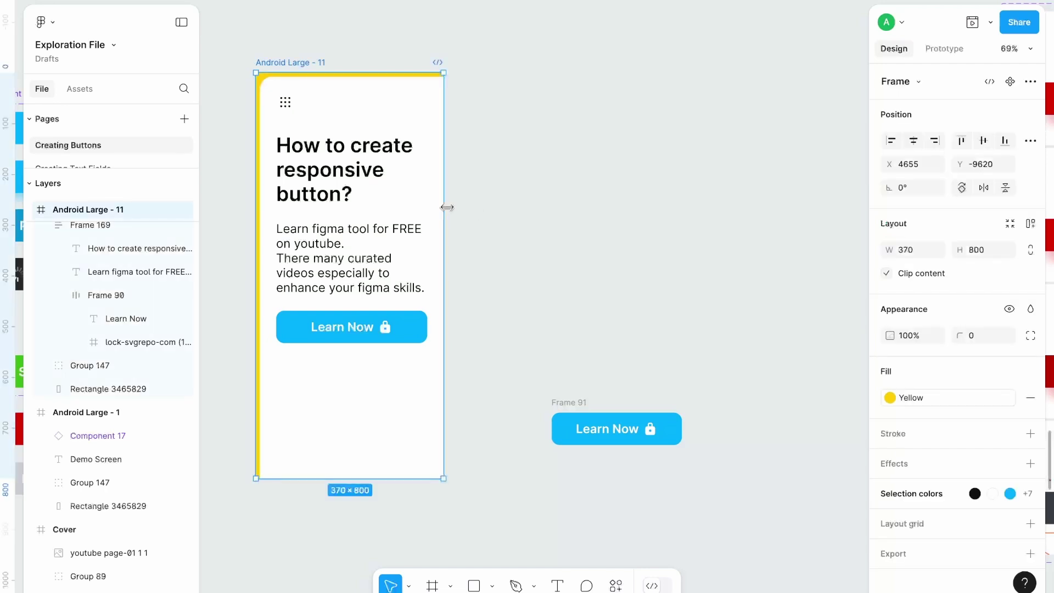
pyautogui.moveTo(647, 206); pyautogui.dragTo(711, 210)
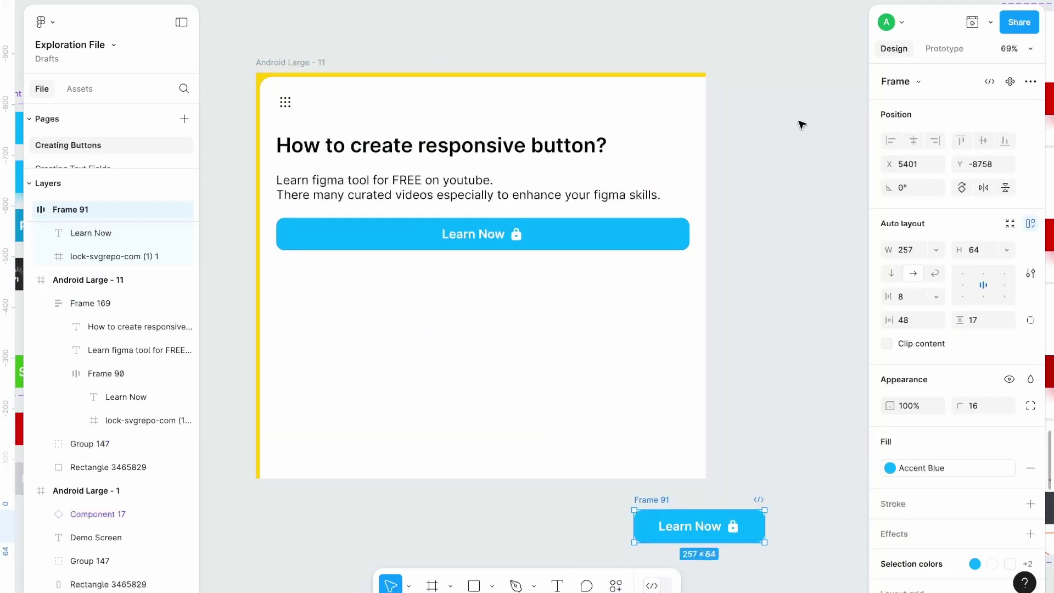
pyautogui.click(537, 38)
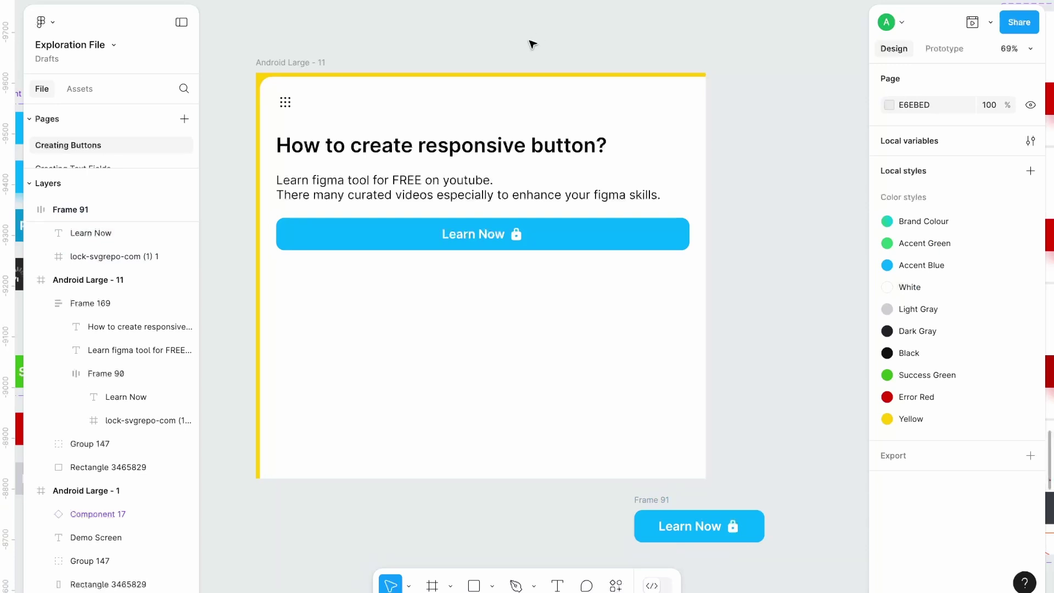
pyautogui.click(288, 67)
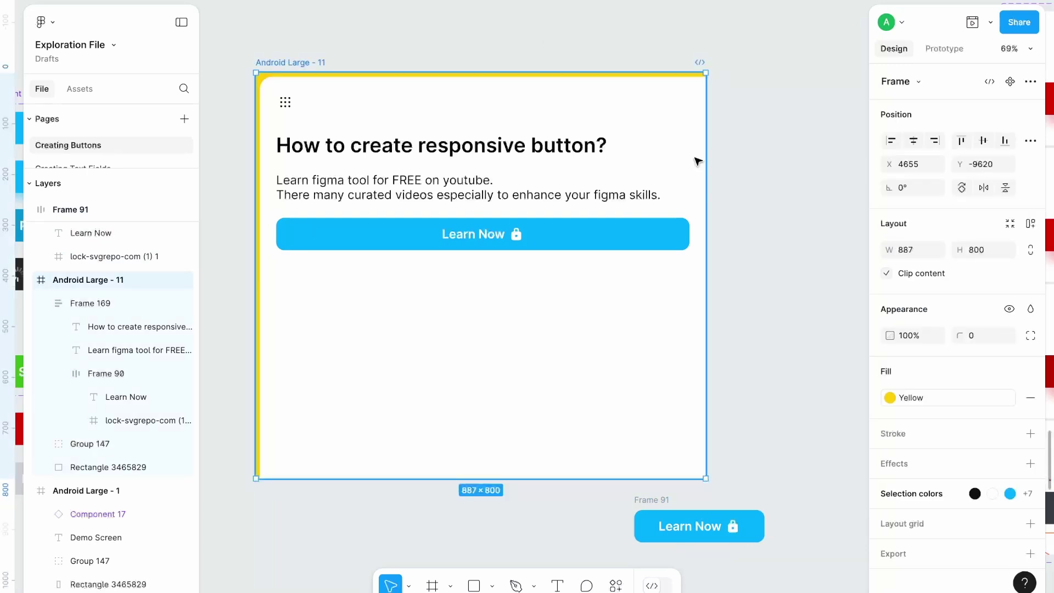
pyautogui.moveTo(706, 160); pyautogui.dragTo(447, 160)
pyautogui.click(615, 268)
pyautogui.hscroll(10, 614, 268)
pyautogui.hscroll(5, 421, 277)
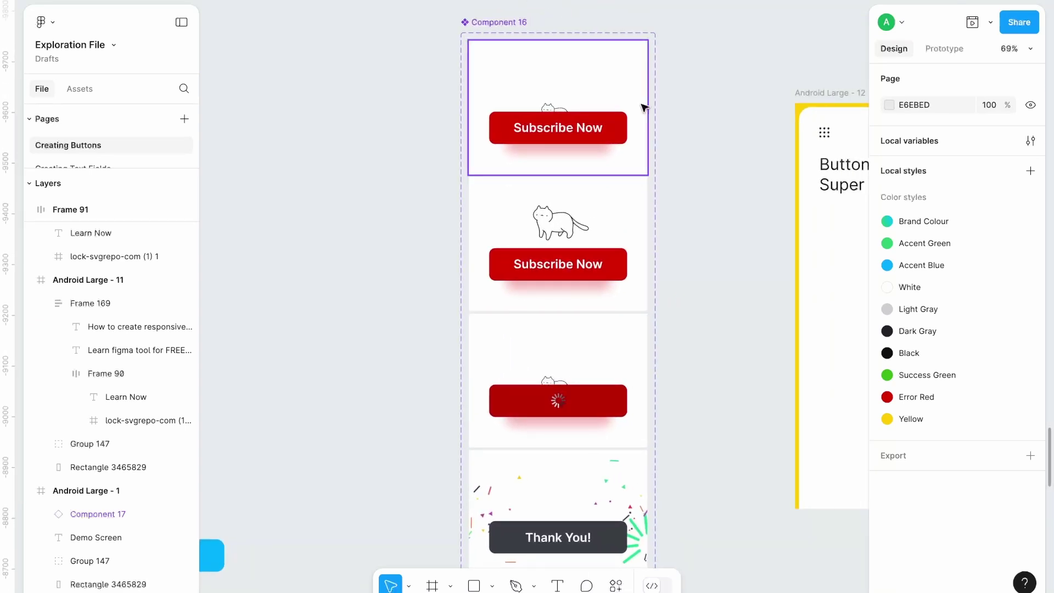
pyautogui.scroll(5, 556, 110)
pyautogui.doubleClick(556, 110)
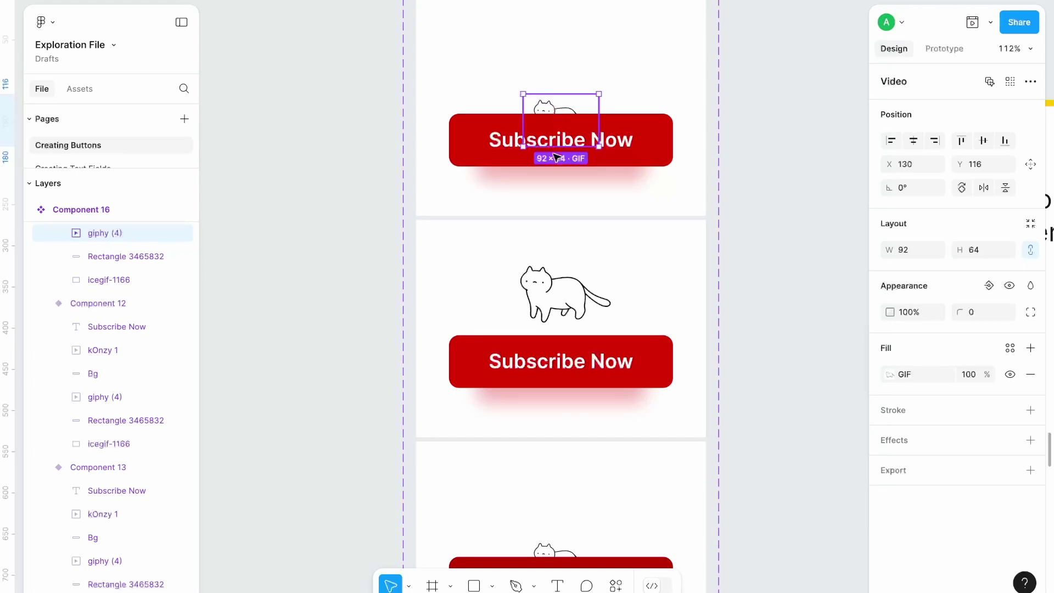
pyautogui.click(560, 179)
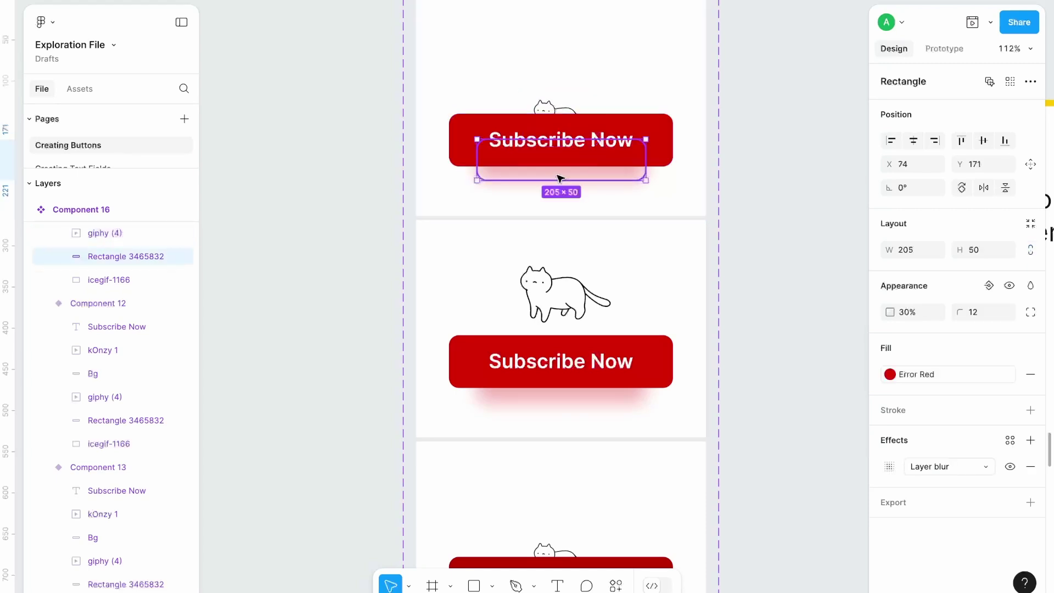
pyautogui.scroll(-5, 560, 179)
pyautogui.hscroll(2, 560, 178)
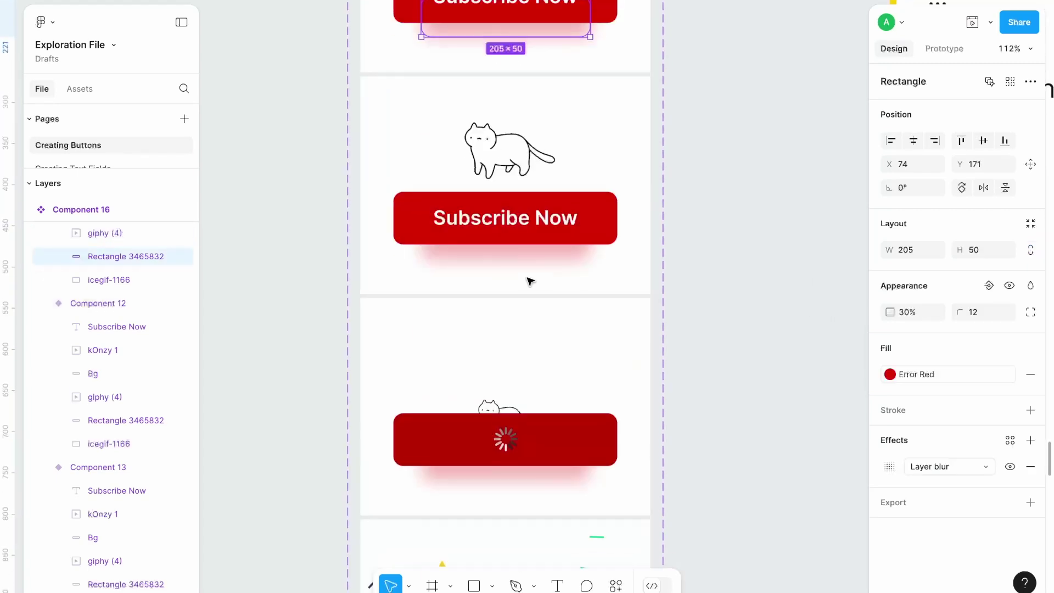
pyautogui.scroll(-4, 510, 428)
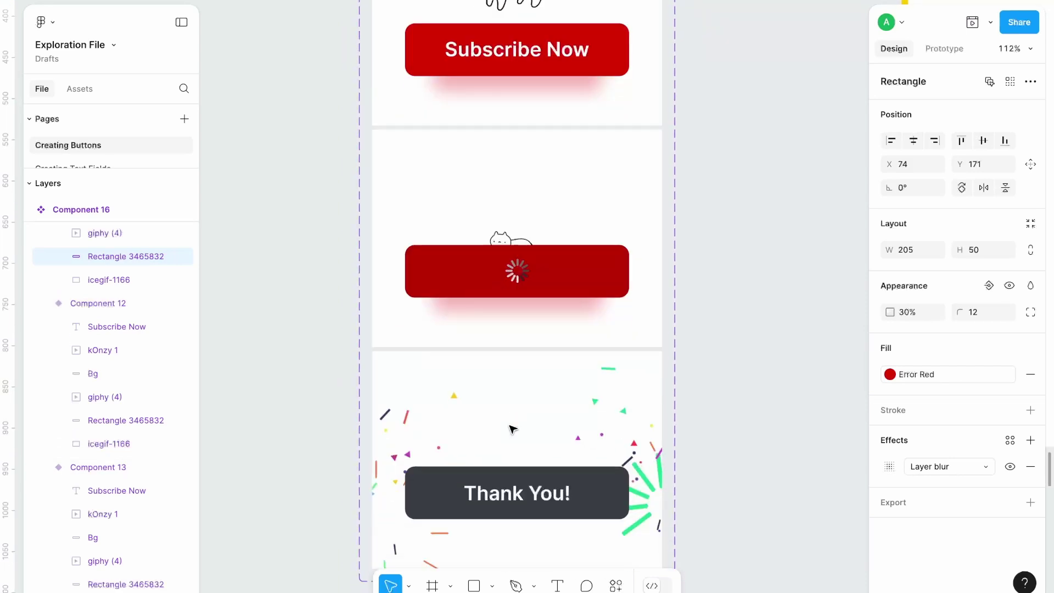
pyautogui.scroll(5, 511, 384)
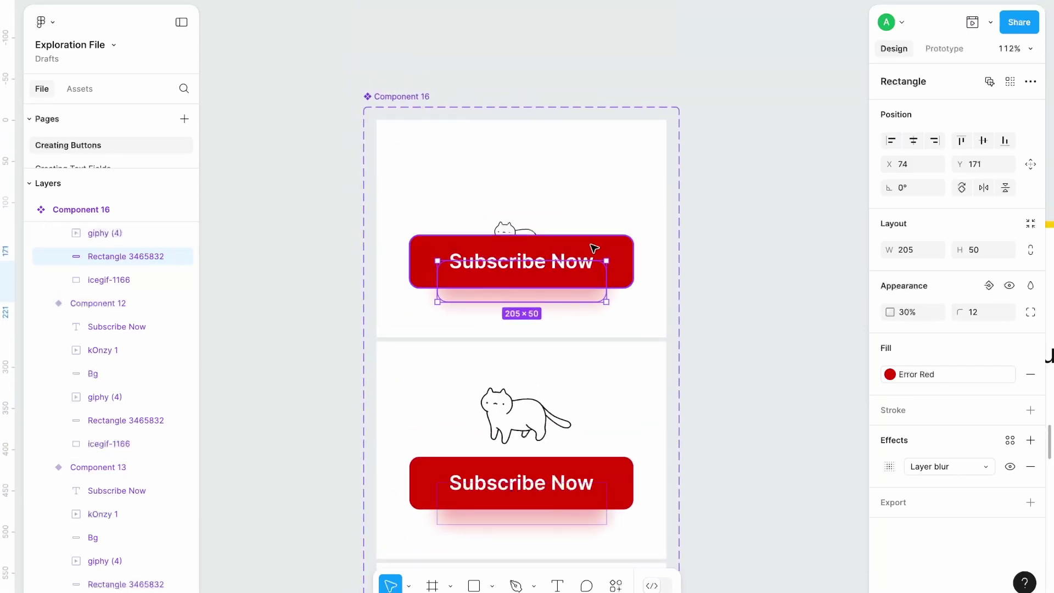
# Step: In the first variant, top-align the glow and bottom-align the cat GIF to the red button
pyautogui.keyDown('shift'); pyautogui.click(518, 242); pyautogui.keyUp('shift')
pyautogui.click(962, 141)
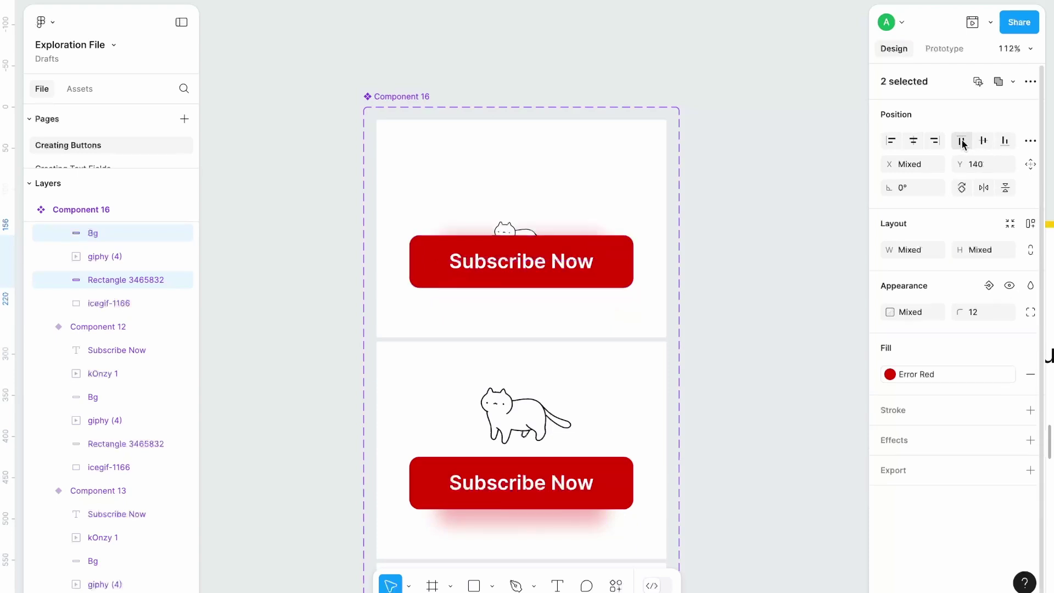
pyautogui.click(516, 227)
pyautogui.keyDown('shift'); pyautogui.click(615, 263); pyautogui.keyUp('shift')
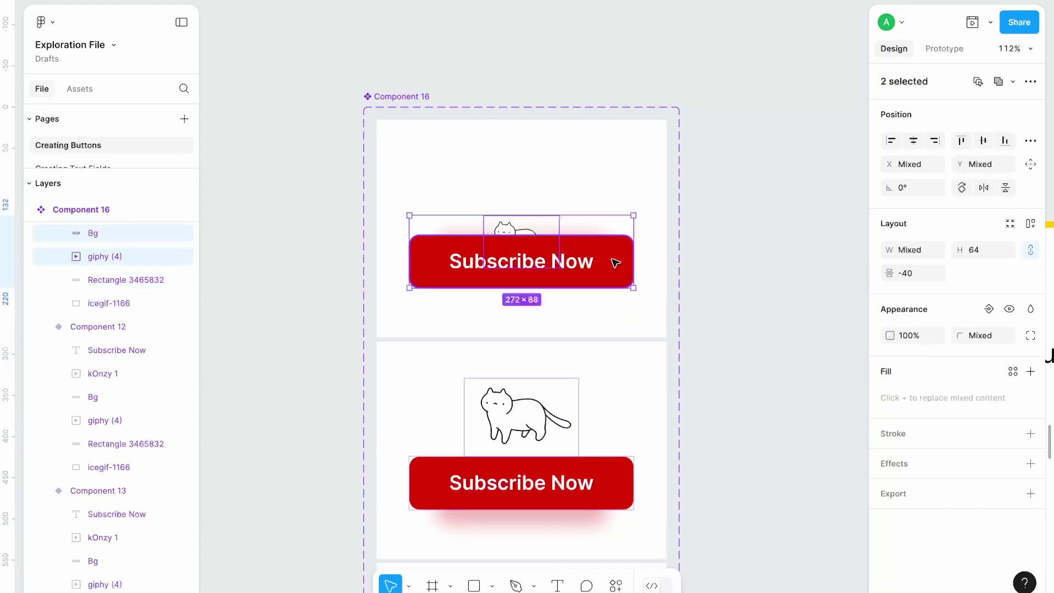
pyautogui.click(1004, 141)
# Step: In the loading variant, bottom-align the cat GIF and top-align the glow to the button
pyautogui.scroll(-7, 715, 332)
pyautogui.click(518, 301)
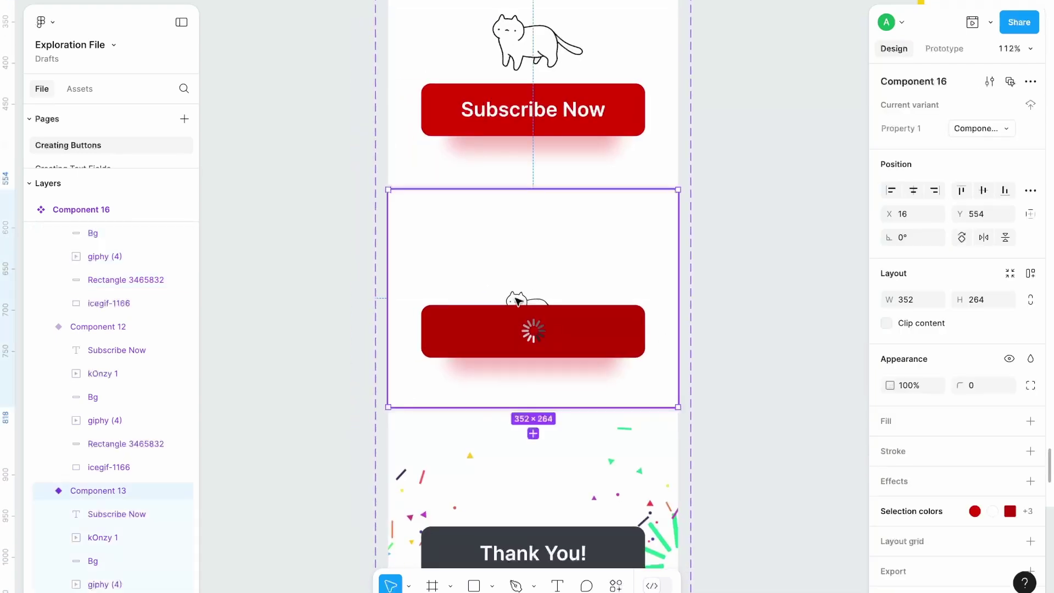
pyautogui.click(522, 302)
pyautogui.keyDown('shift'); pyautogui.click(607, 343); pyautogui.keyUp('shift')
pyautogui.click(1005, 141)
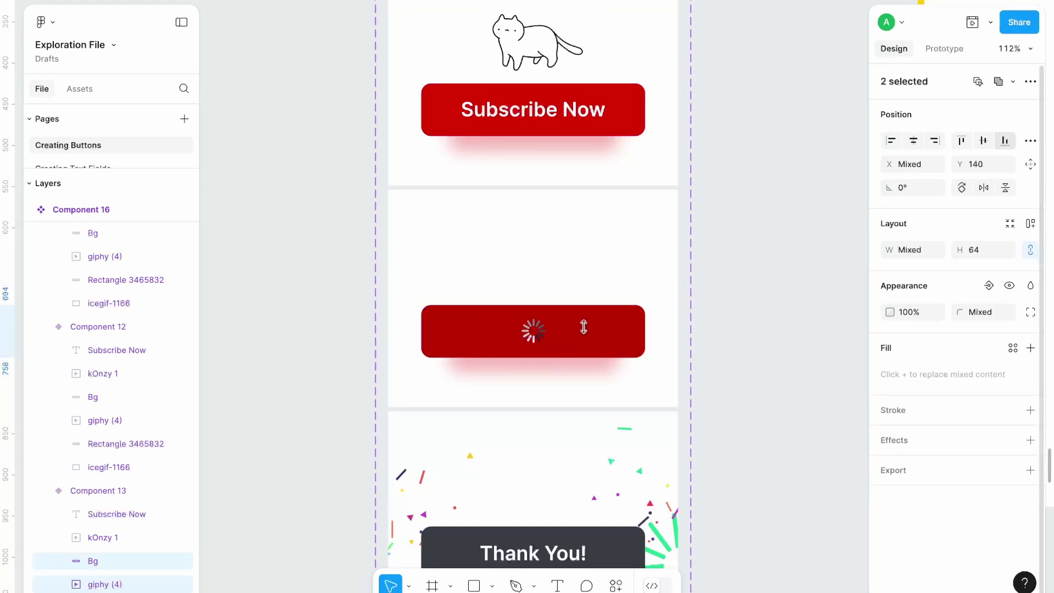
pyautogui.click(604, 365)
pyautogui.keyDown('shift'); pyautogui.click(639, 336); pyautogui.keyUp('shift')
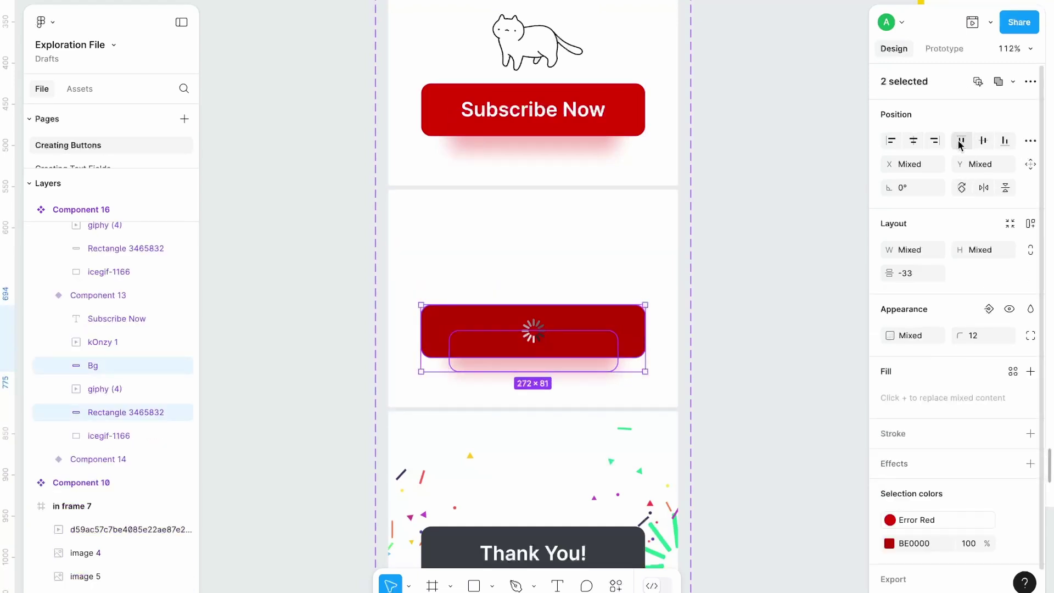
pyautogui.click(961, 141)
# Step: Inspect the Thank You variant's dark background and confetti GIF
pyautogui.click(776, 230)
pyautogui.scroll(-3, 776, 230)
pyautogui.scroll(2, 779, 233)
pyautogui.scroll(-2, 779, 233)
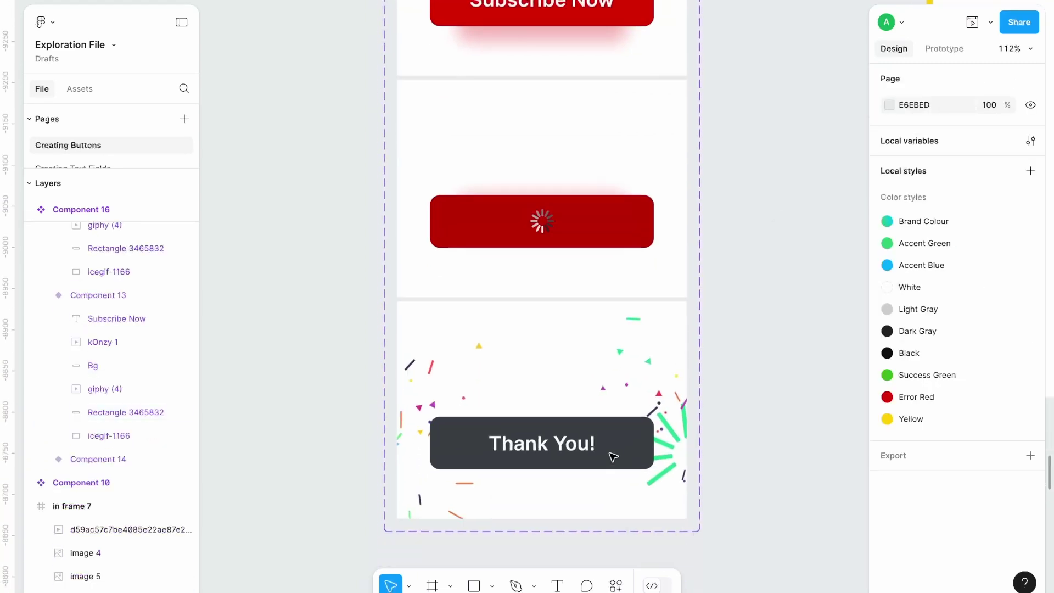
pyautogui.doubleClick(508, 432)
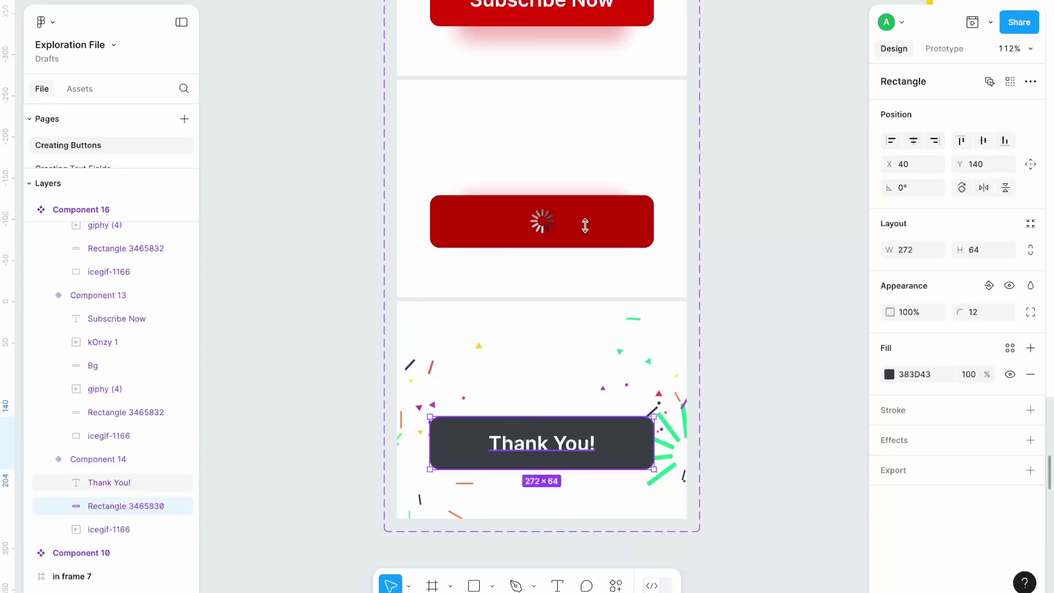
pyautogui.click(569, 380)
pyautogui.click(734, 367)
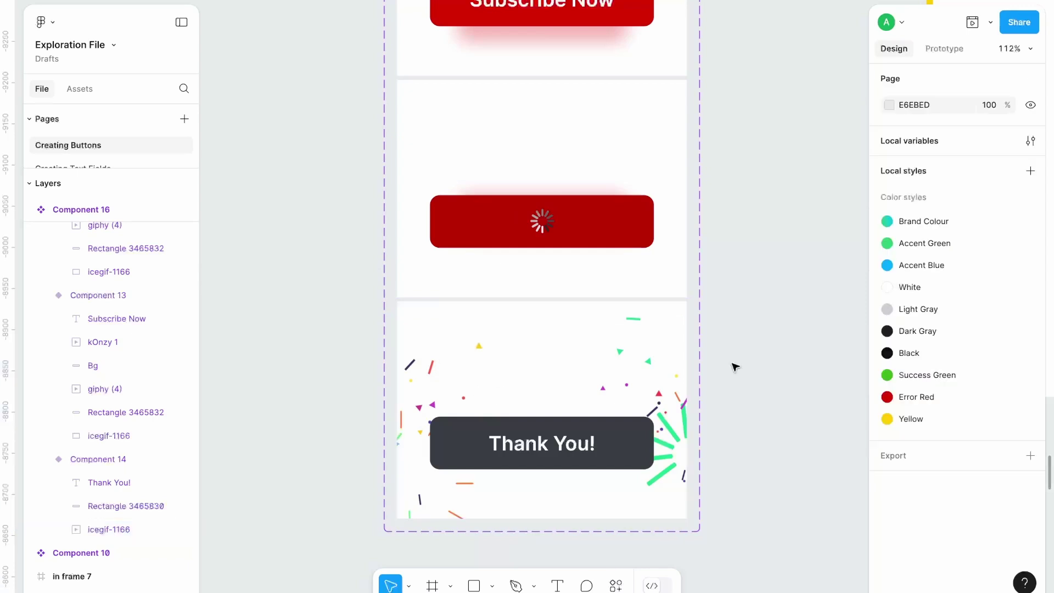
pyautogui.scroll(-5, 734, 367)
# Step: Drag a Component 16 instance from Assets into Android Large - 12 and position it at Y 351
pyautogui.hscroll(5, 734, 367)
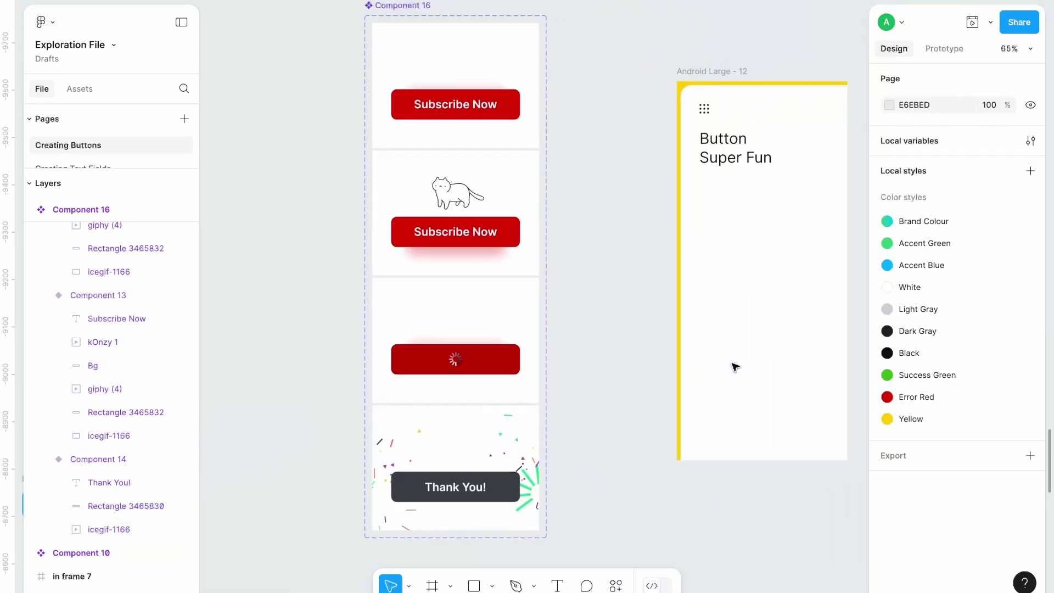
pyautogui.scroll(1, 385, 275)
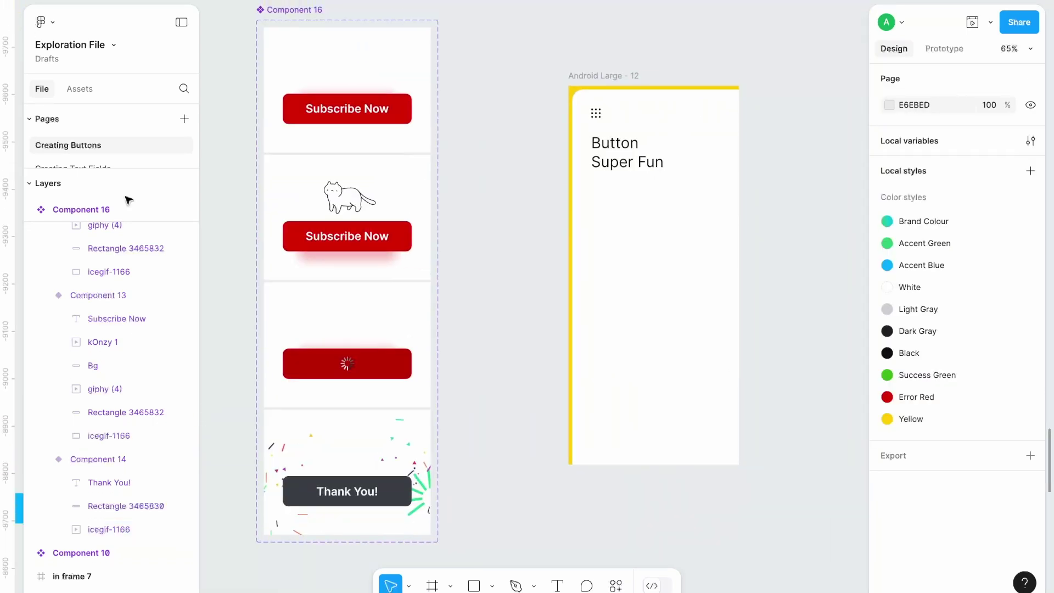
pyautogui.click(78, 87)
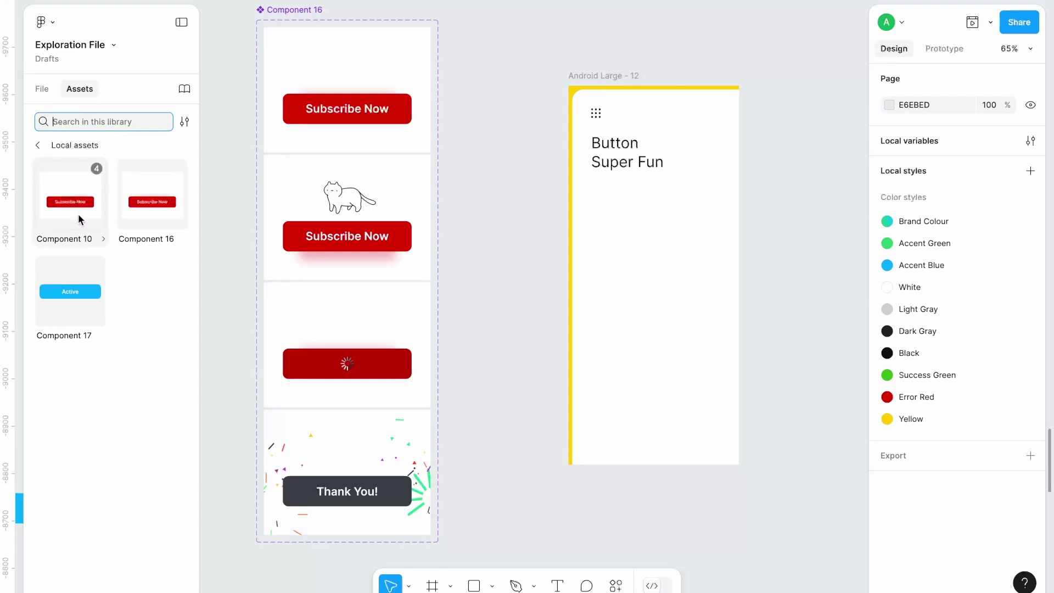
pyautogui.click(135, 213)
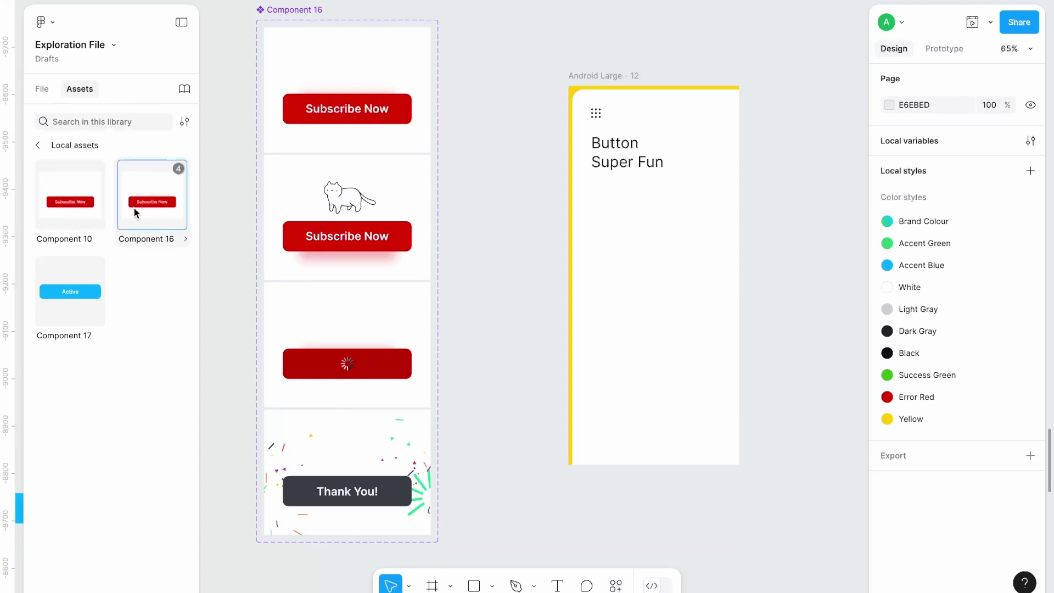
pyautogui.moveTo(544, 240); pyautogui.dragTo(656, 338)
pyautogui.click(935, 170)
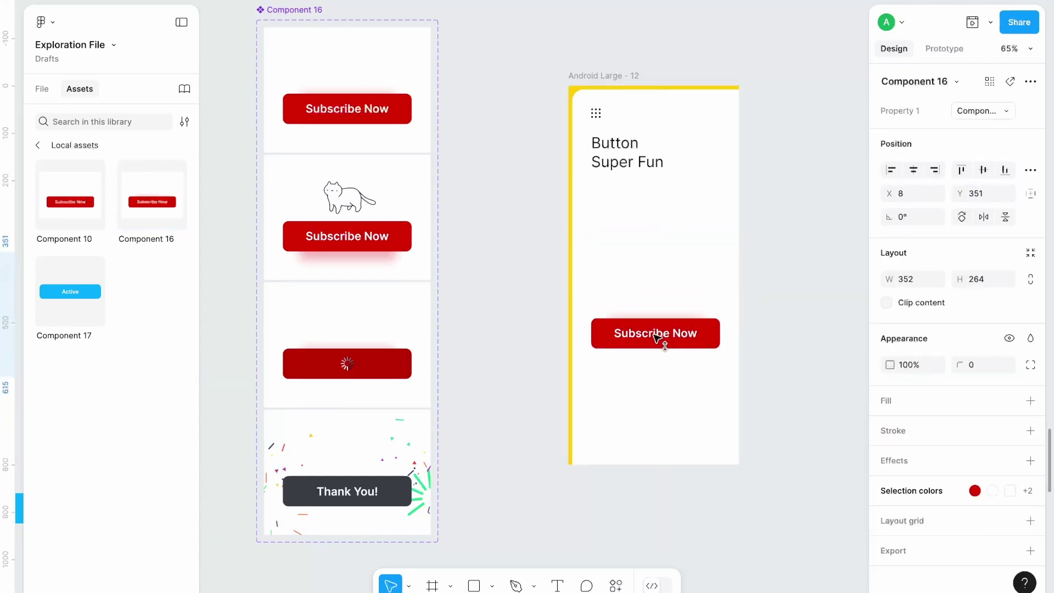
# Step: Open the prototype preview and press Subscribe Now to play its loading animation
pyautogui.click(972, 24)
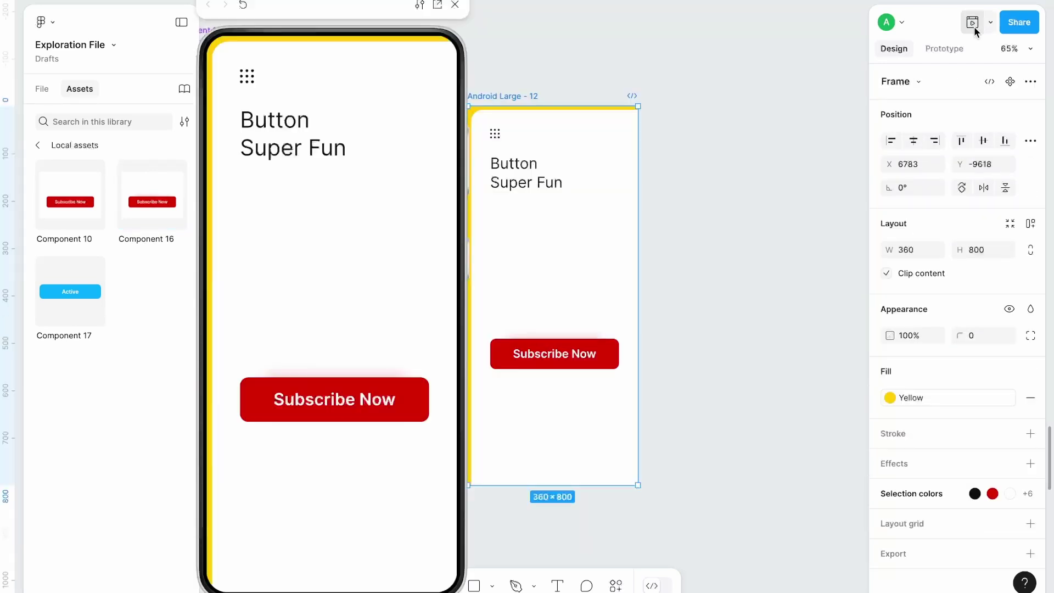
pyautogui.moveTo(389, 7); pyautogui.dragTo(538, 9)
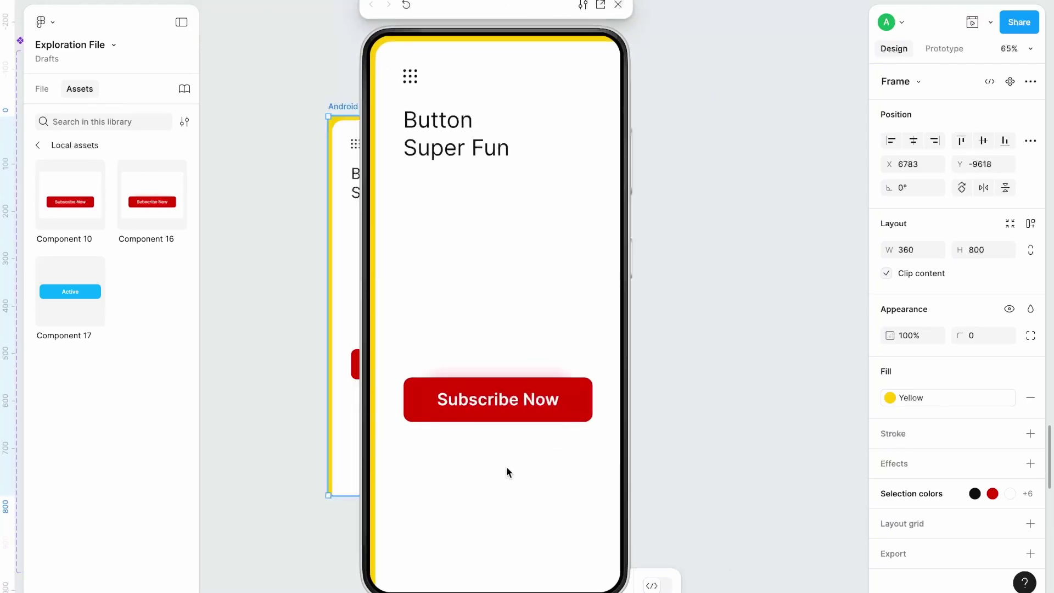
pyautogui.moveTo(509, 416)
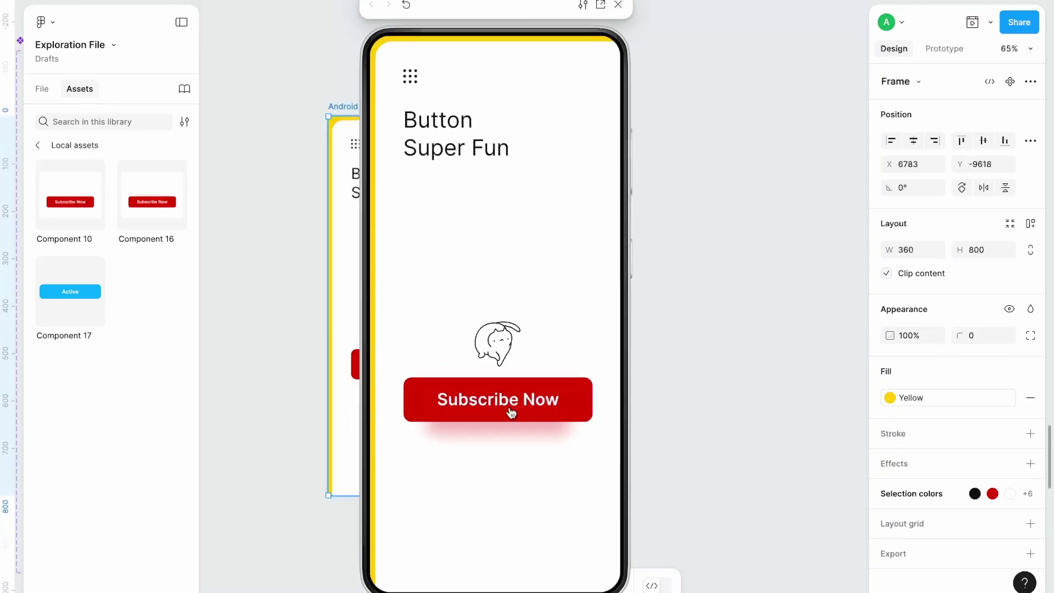
pyautogui.click(510, 408)
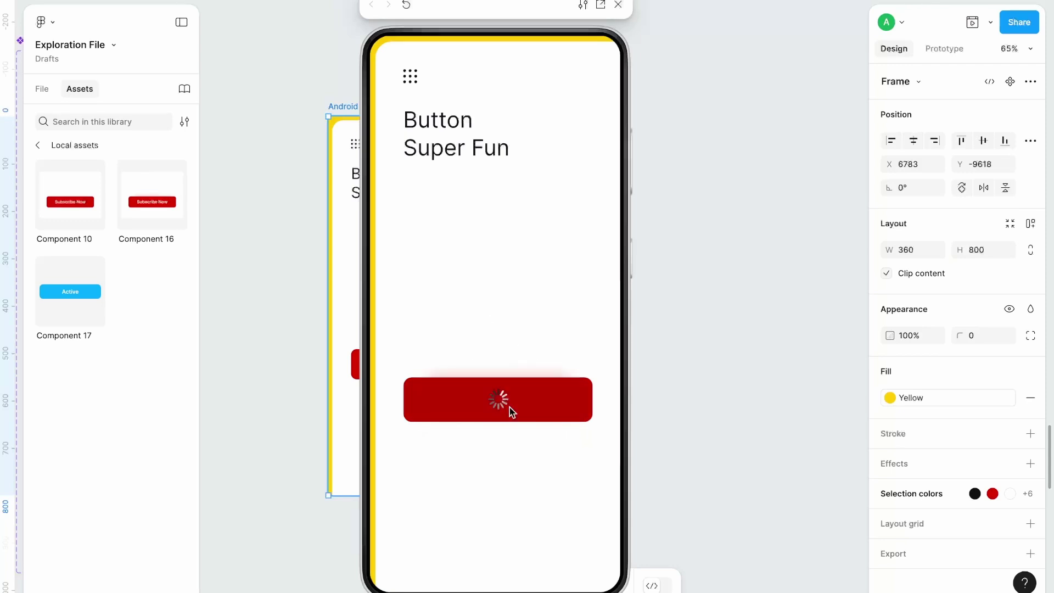